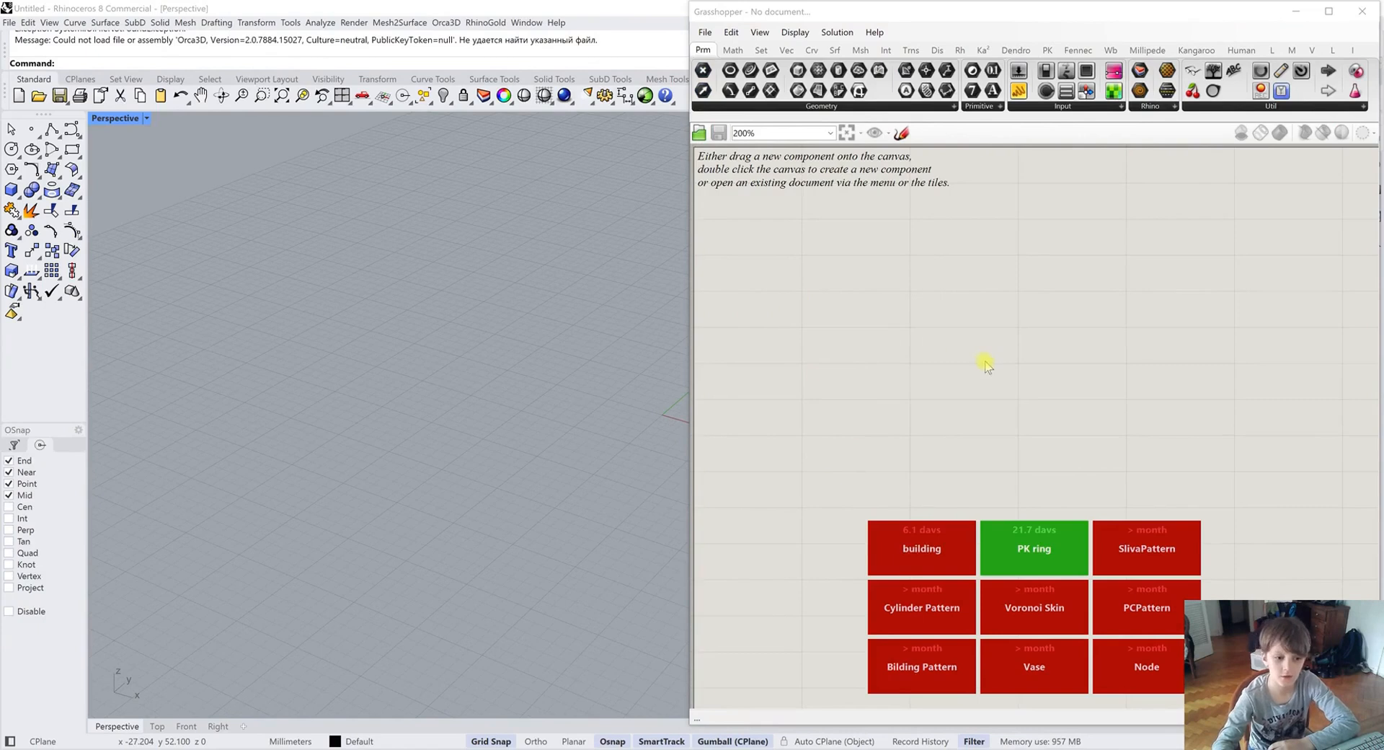
# Place a number slider with the value 50 on the empty canvas
pyautogui.click(909, 371)
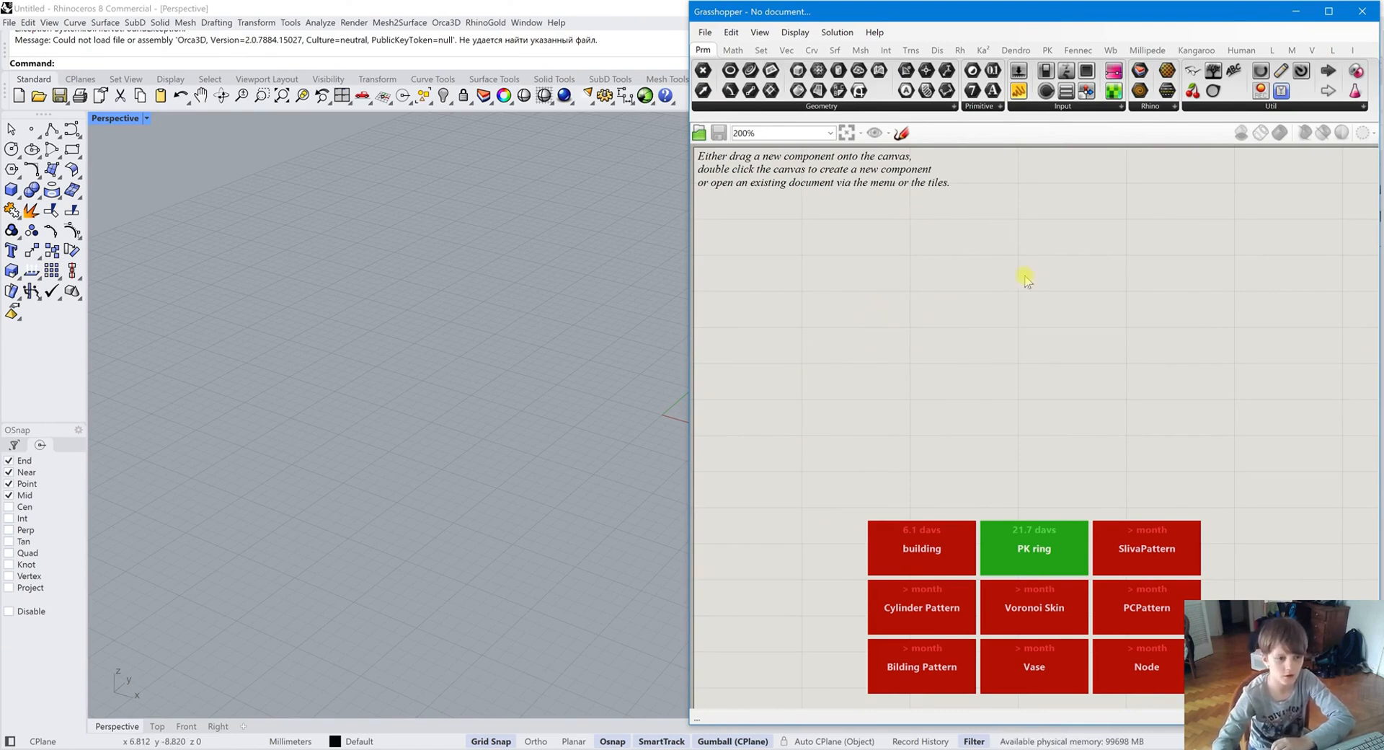
pyautogui.doubleClick(979, 325)
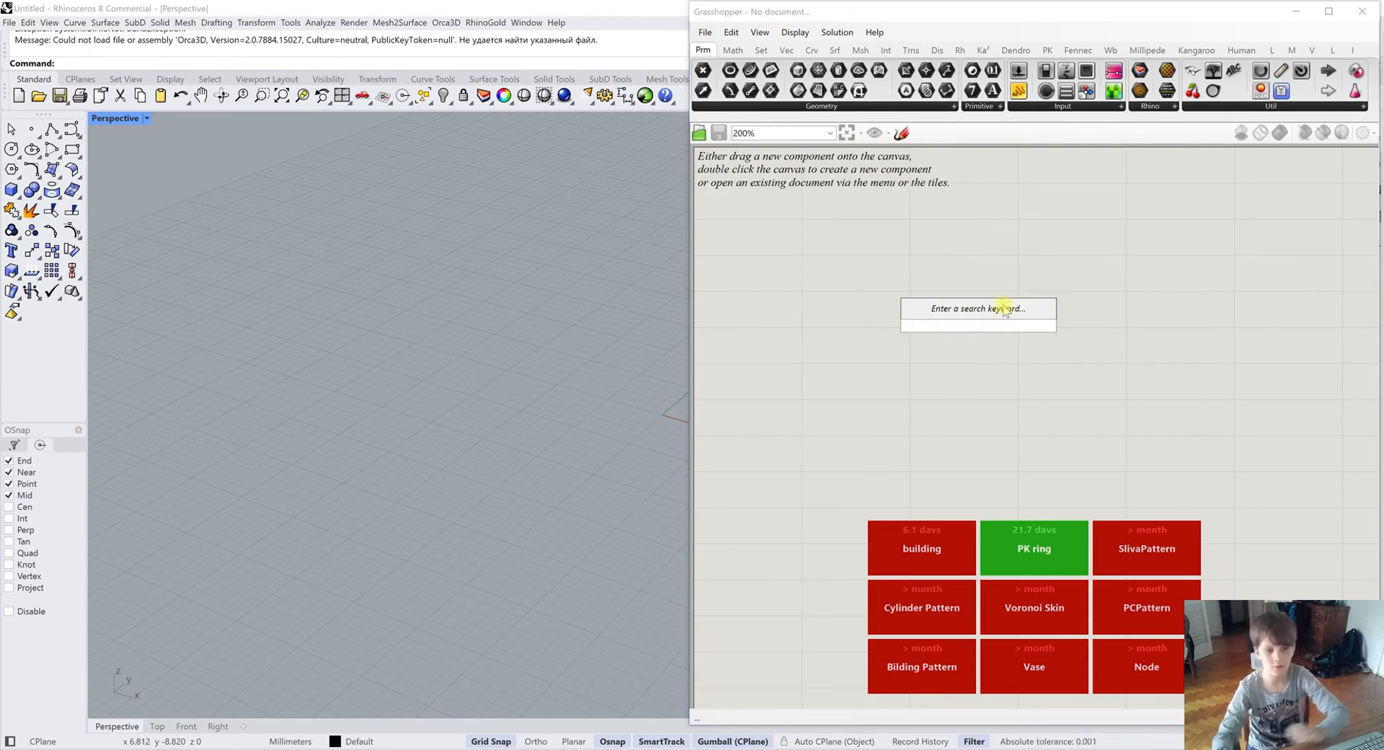
pyautogui.write('50')
pyautogui.press('Return')
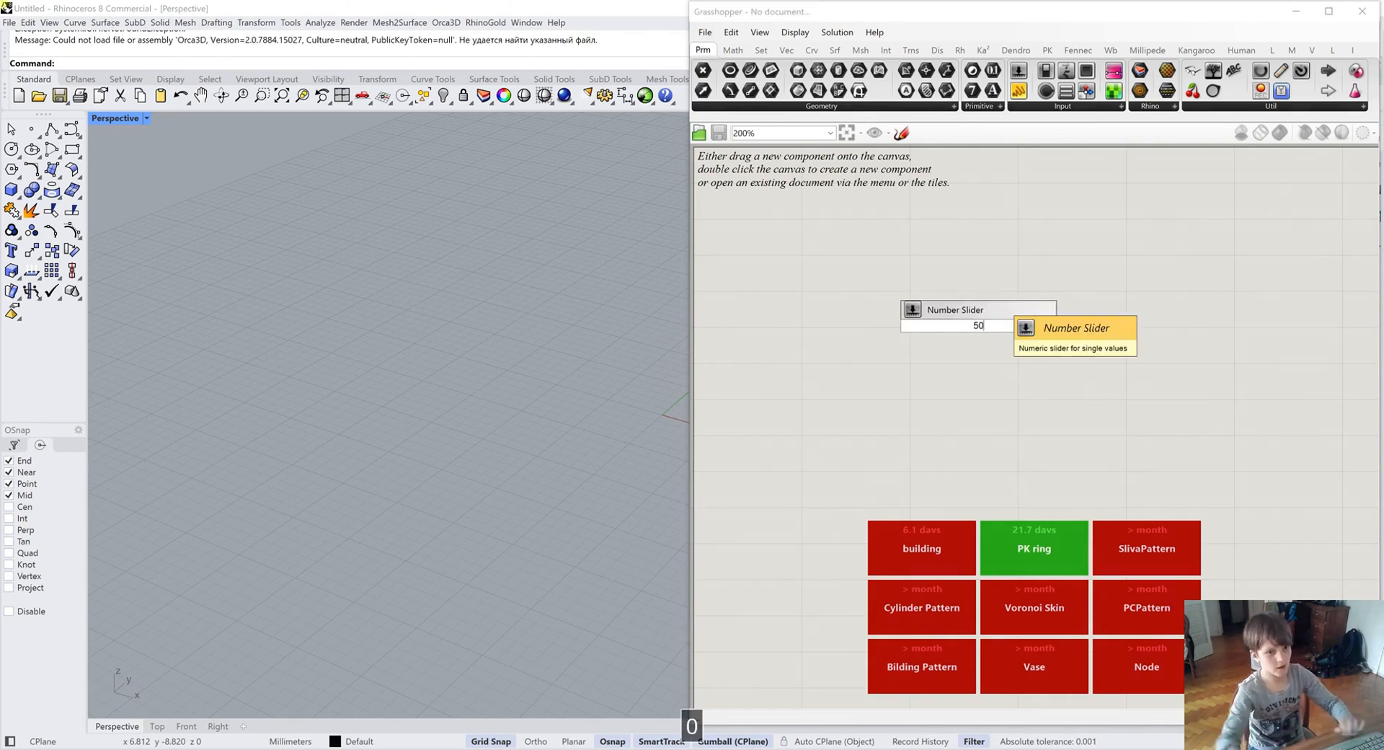
pyautogui.click(1009, 312)
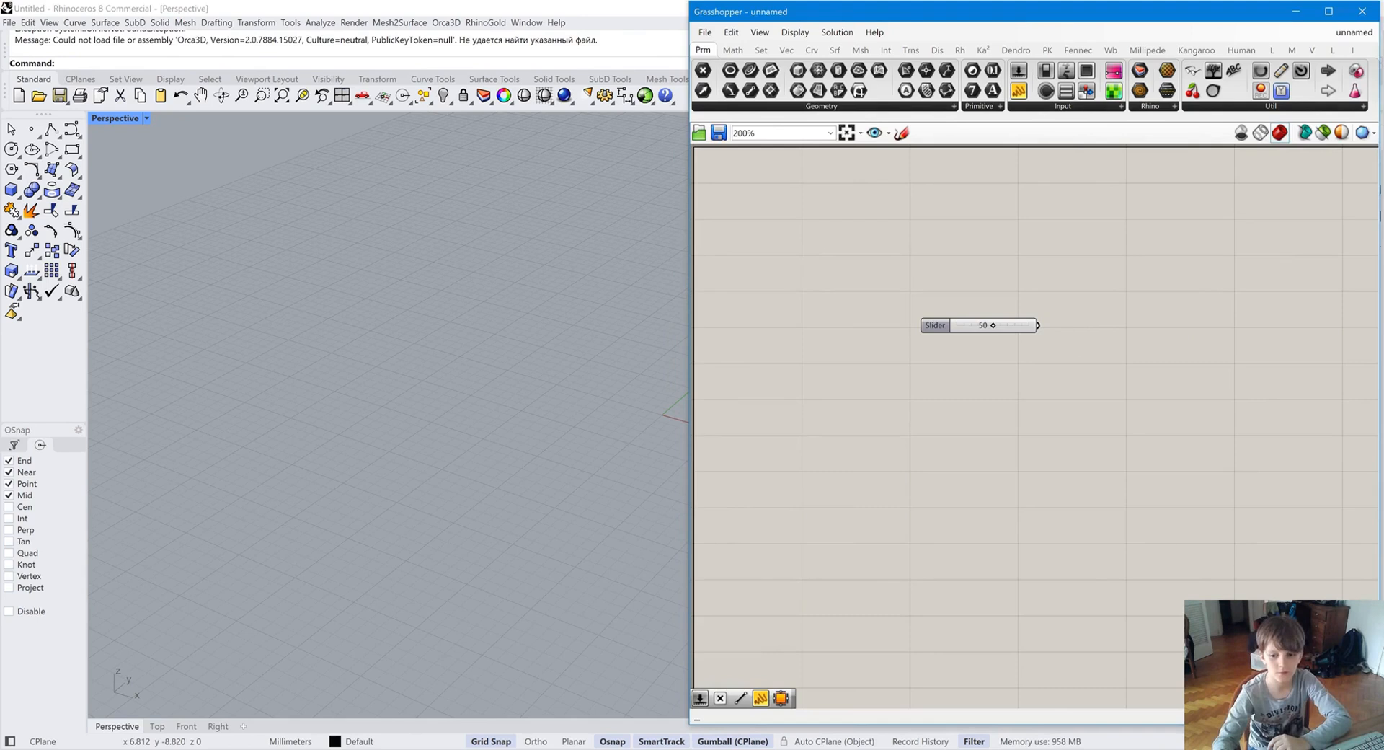
# Add a Center Box component beside the 50 slider
pyautogui.doubleClick(1146, 324)
pyautogui.write('ищч')
pyautogui.press('BackSpace')
pyautogui.hotkey('ctrl', 'space')
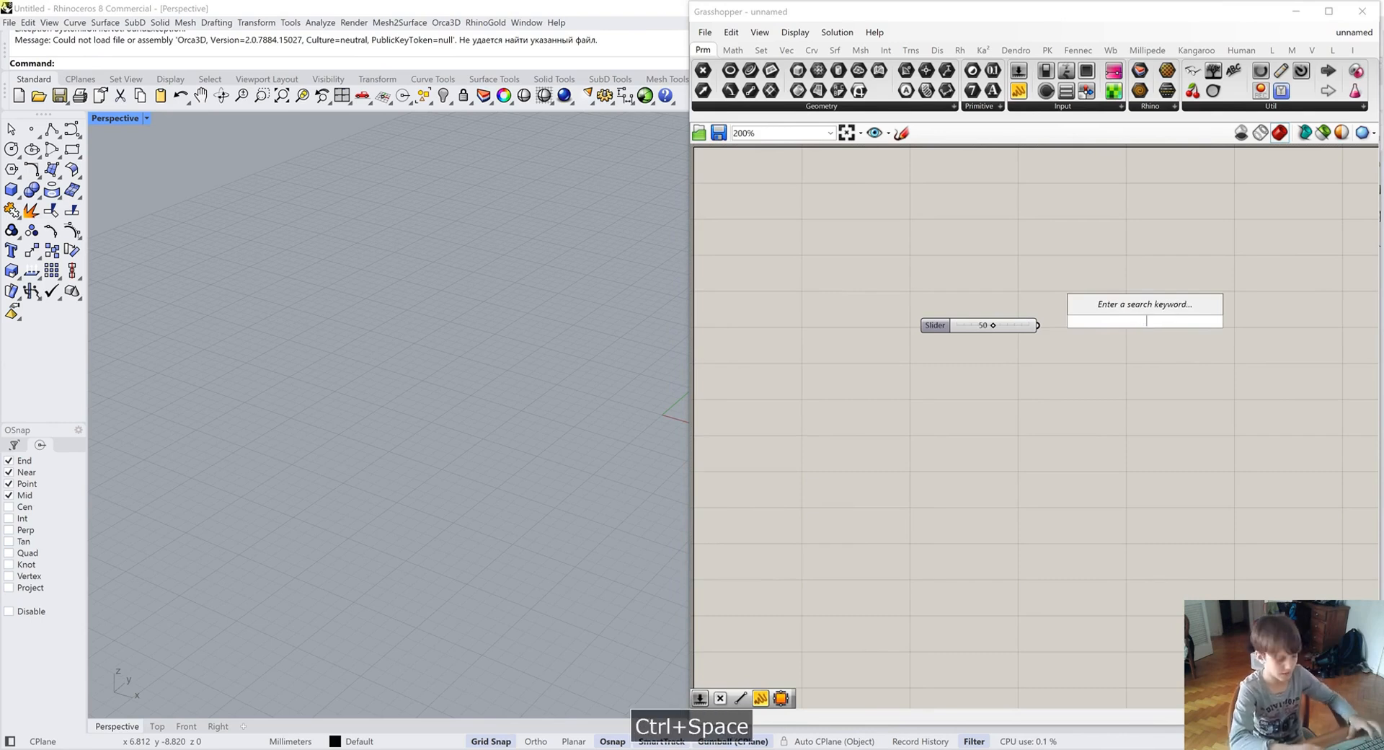
pyautogui.hotkey('ctrl', '\\')
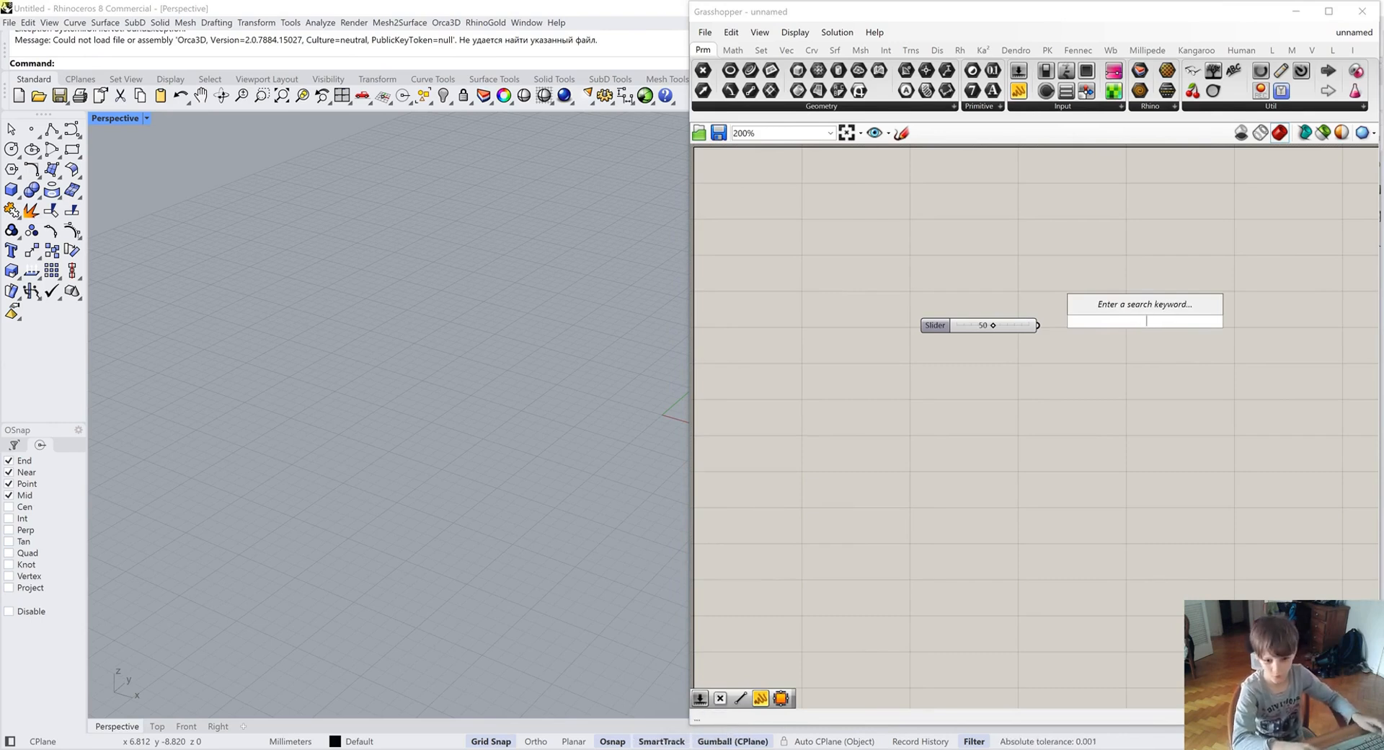
pyautogui.write('box')
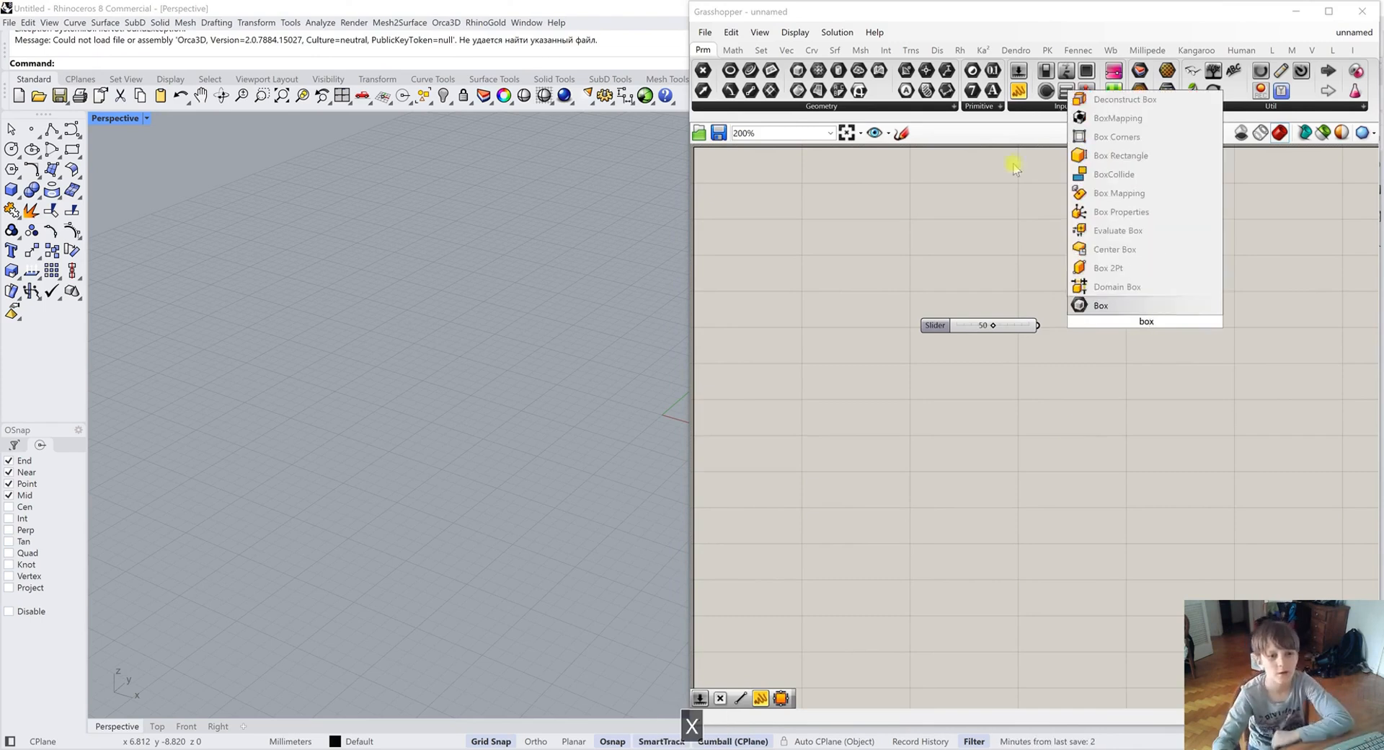
pyautogui.click(1135, 250)
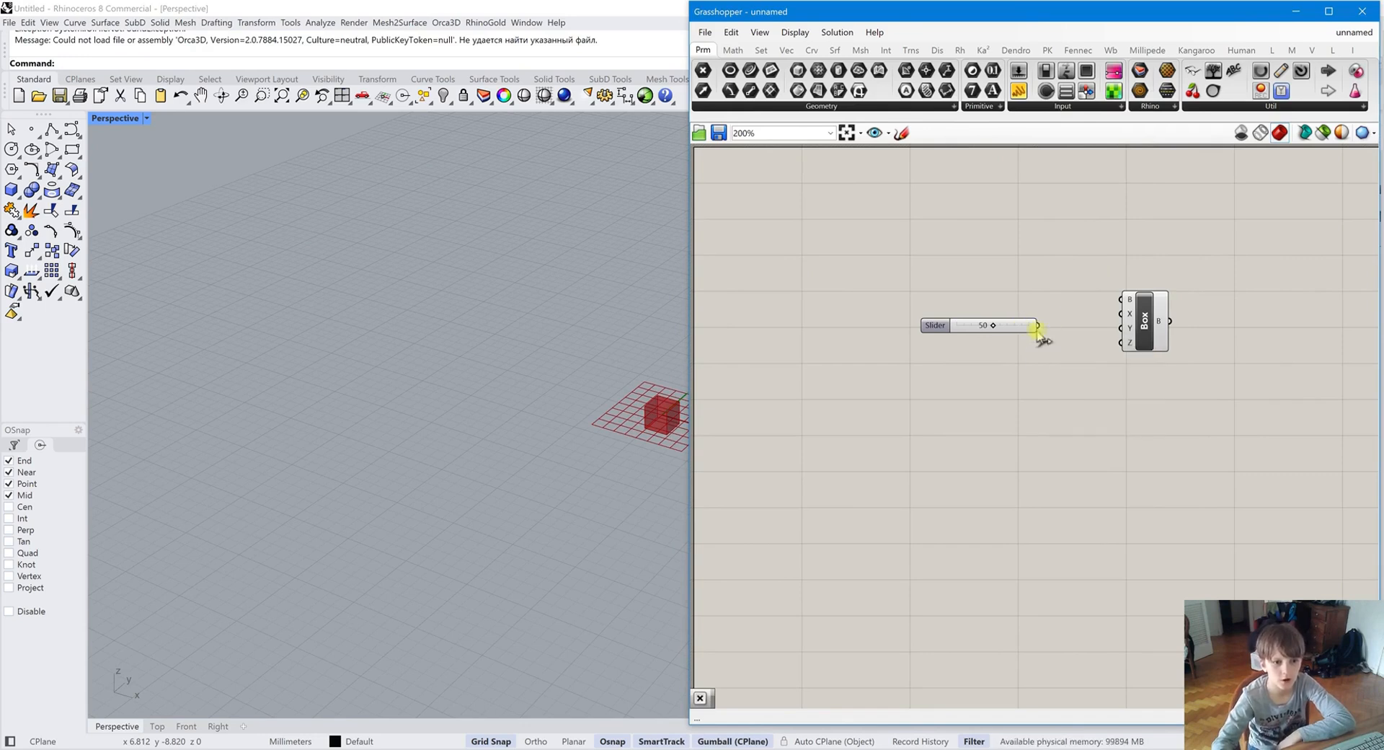
# Connect the 50 slider to the X, Y and Z inputs of the Box component
pyautogui.moveTo(1040, 326); pyautogui.dragTo(1121, 314)
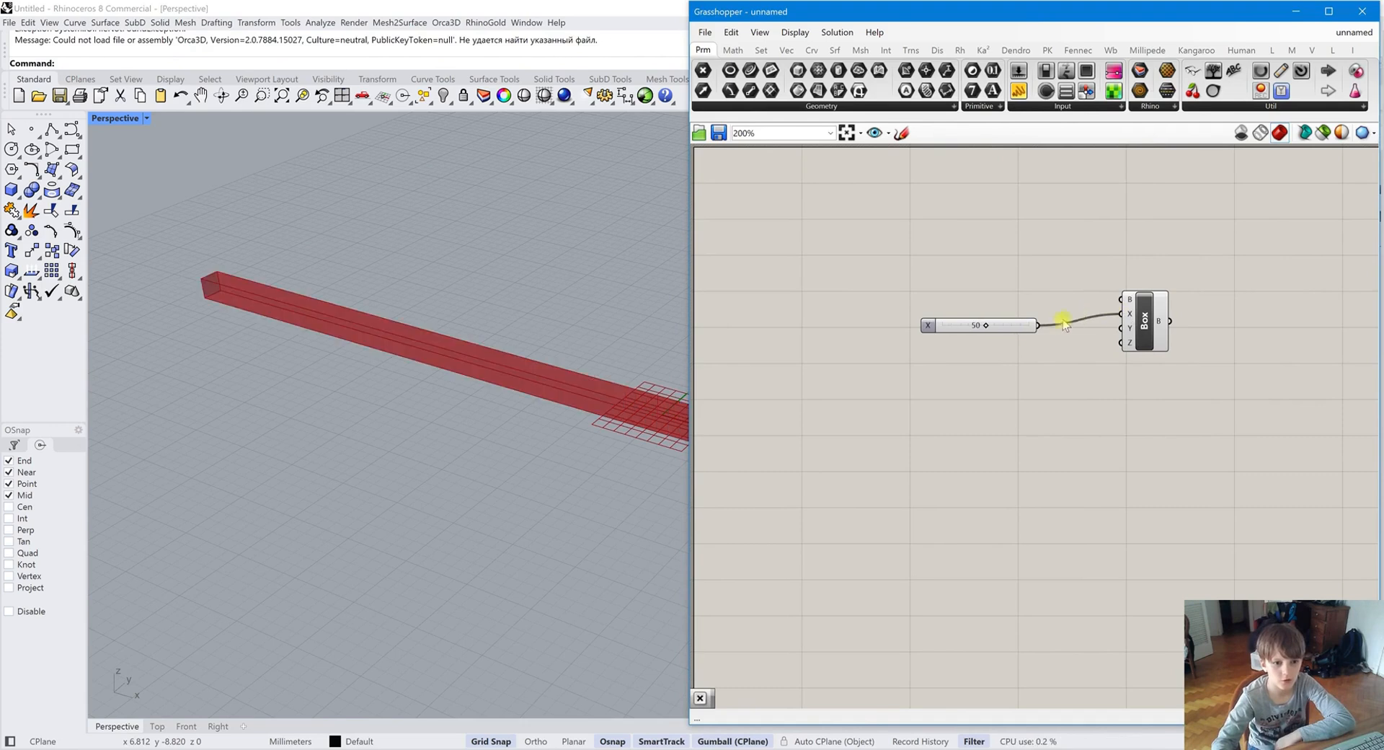
pyautogui.moveTo(1041, 326); pyautogui.dragTo(1121, 343)
pyautogui.scroll(-6, 349, 484)
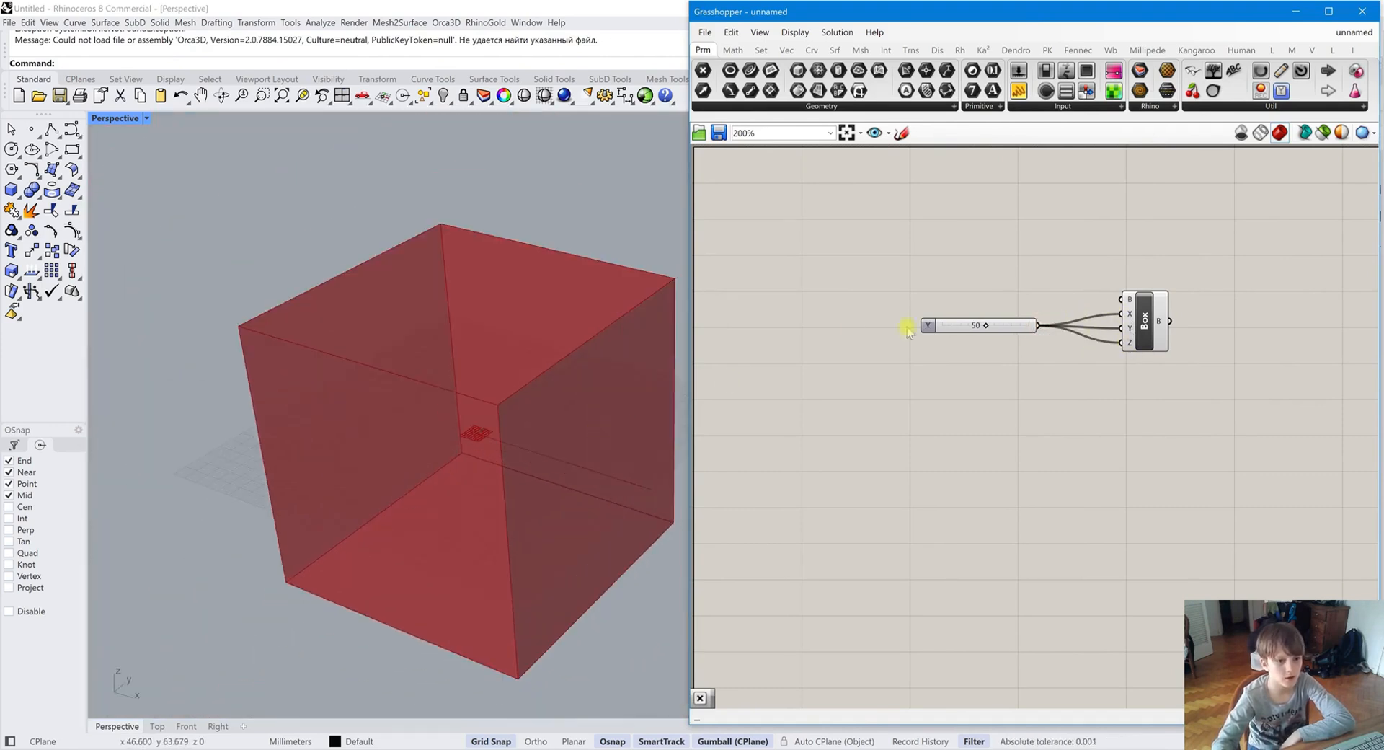
# Add a Populate 3D component and connect the Box output to its Region input
pyautogui.scroll(2, 1231, 356)
pyautogui.doubleClick(1241, 415)
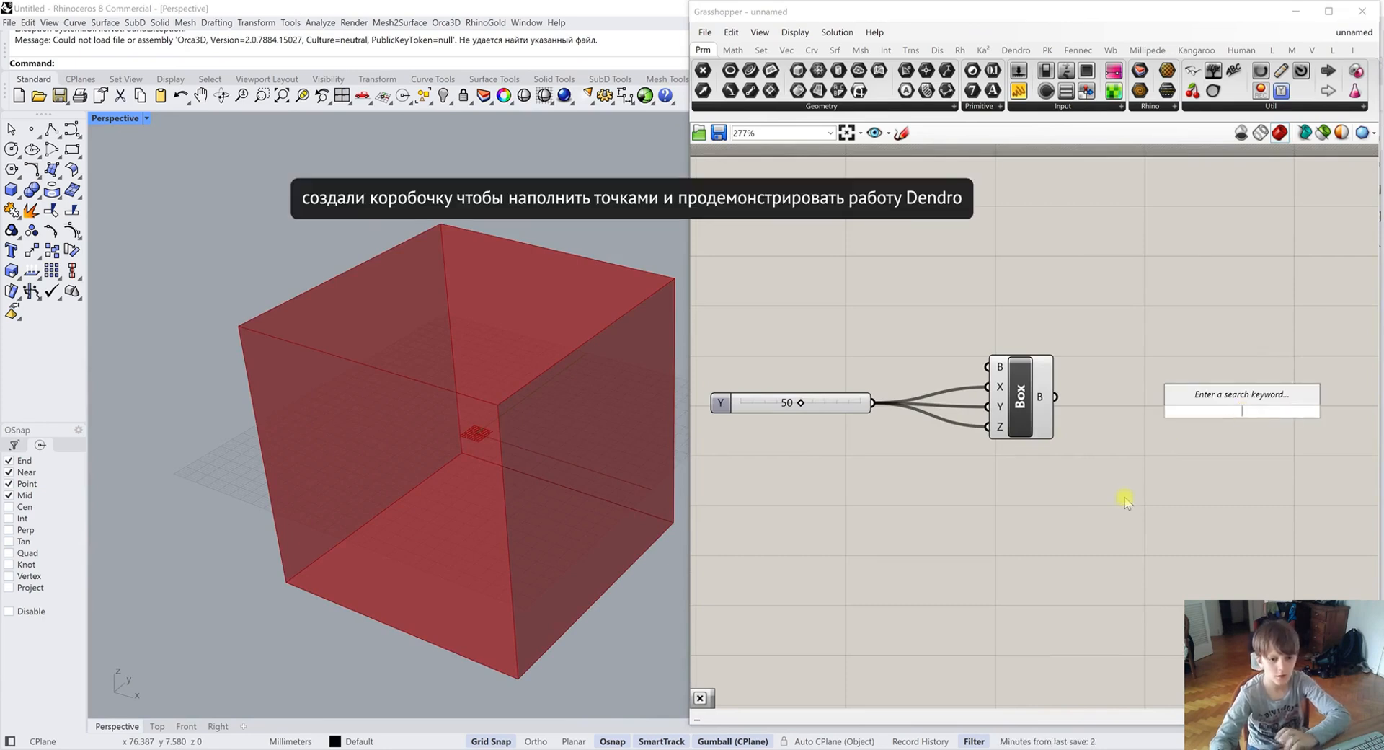
pyautogui.write('populate')
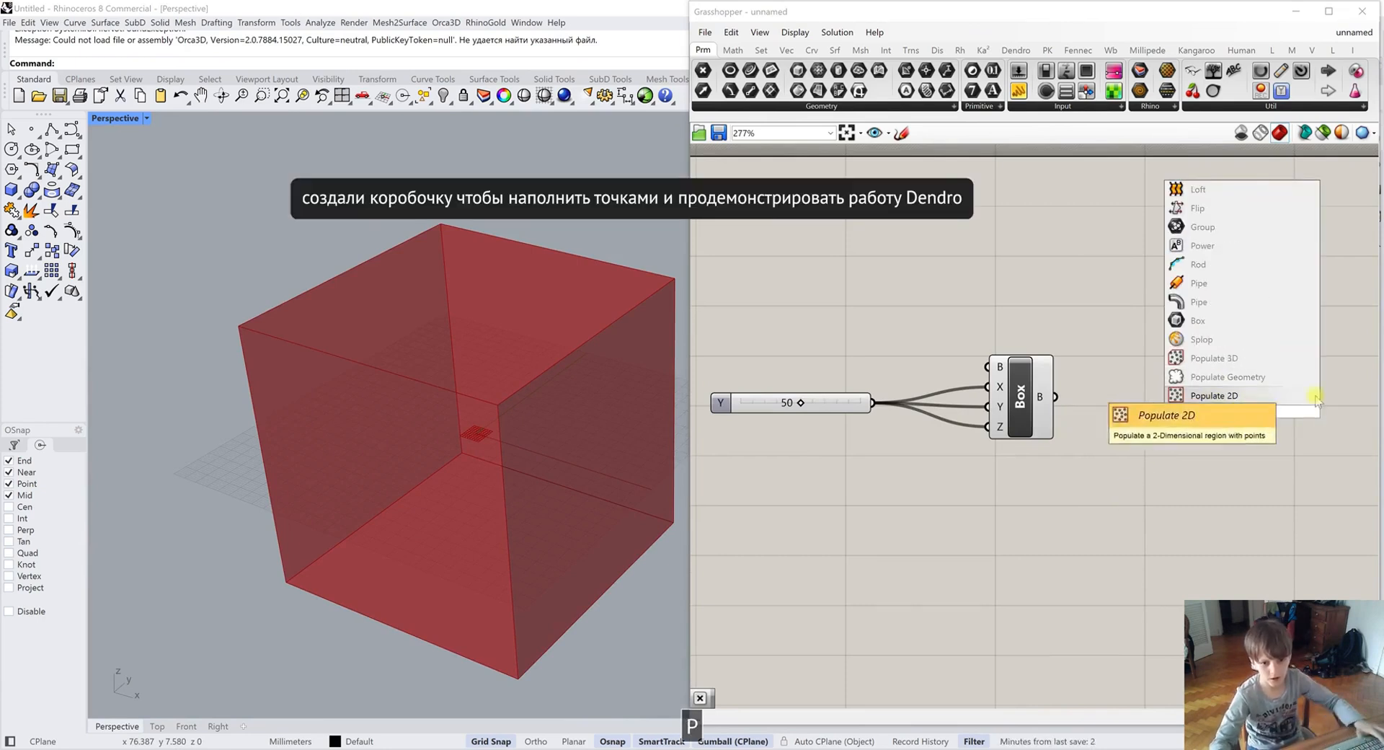
pyautogui.write('3d')
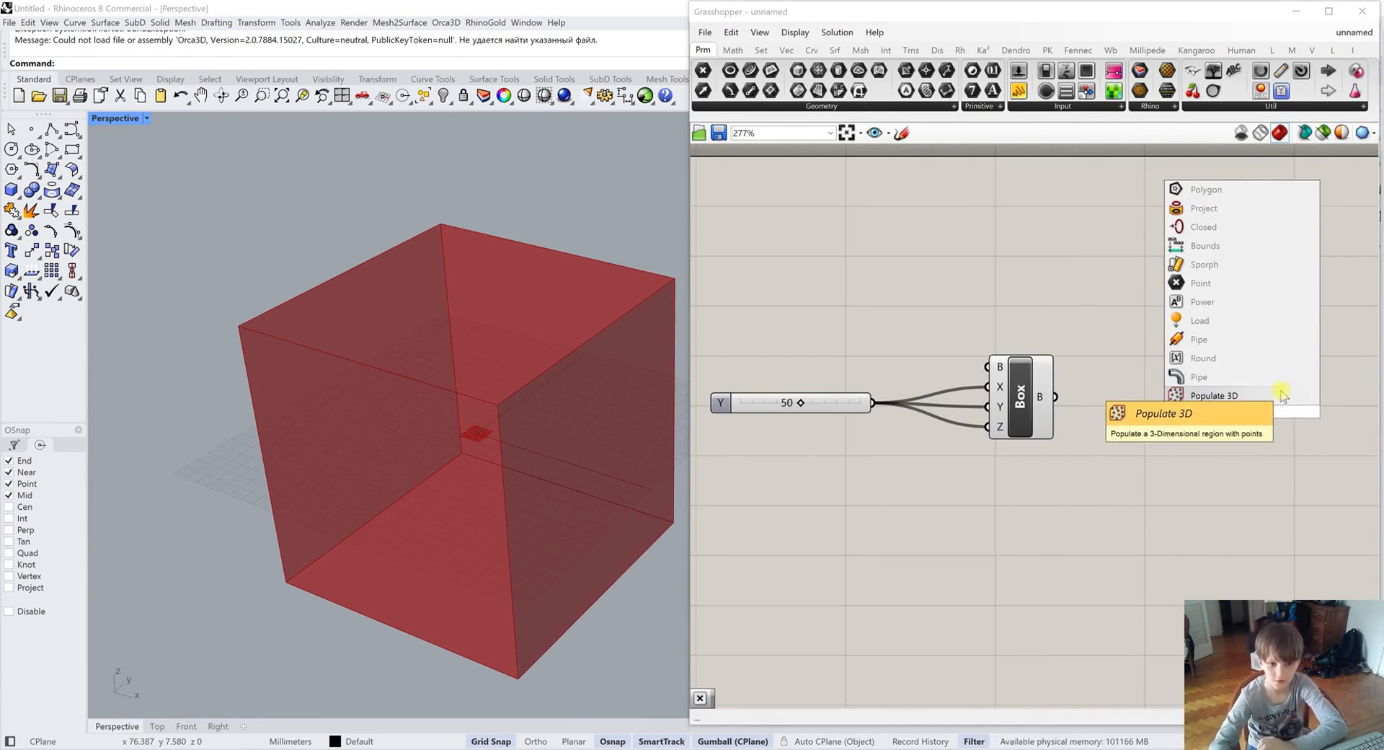
pyautogui.click(1281, 395)
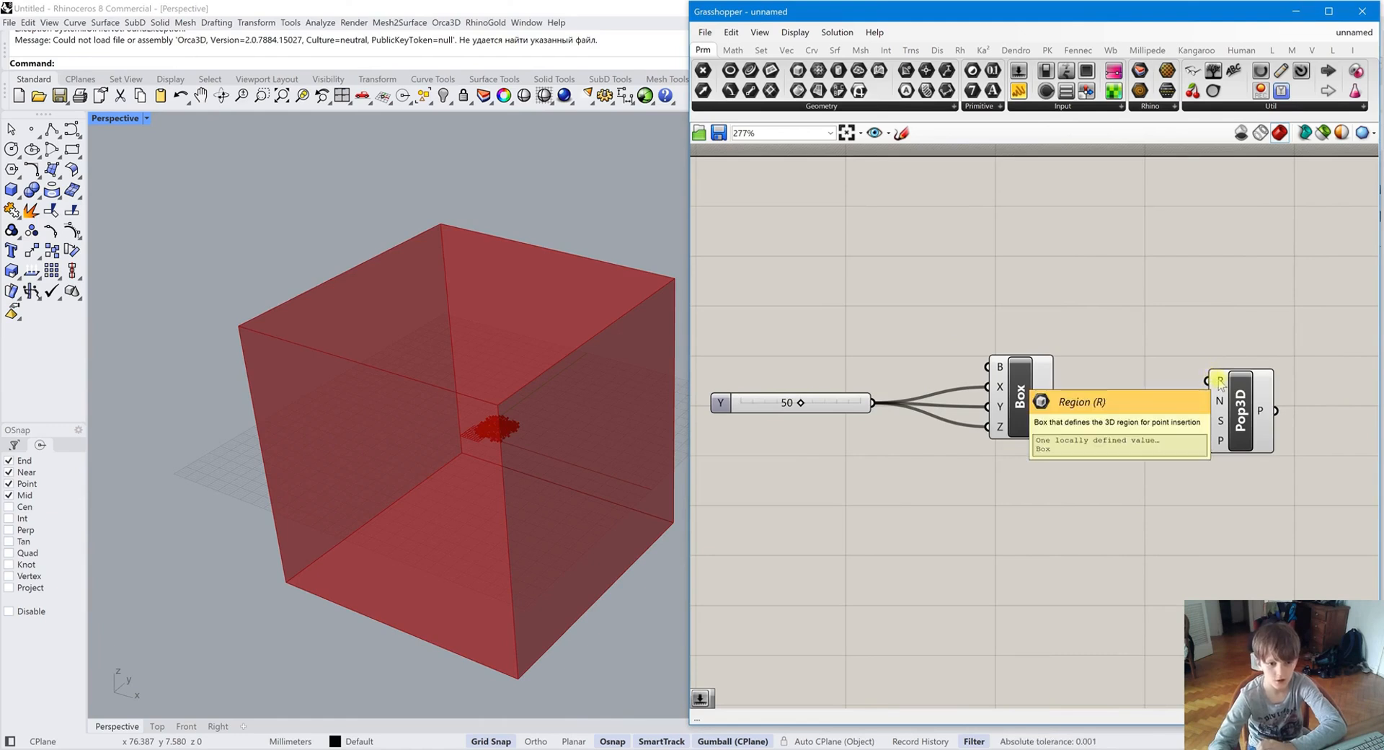
pyautogui.moveTo(1216, 380); pyautogui.dragTo(1058, 396)
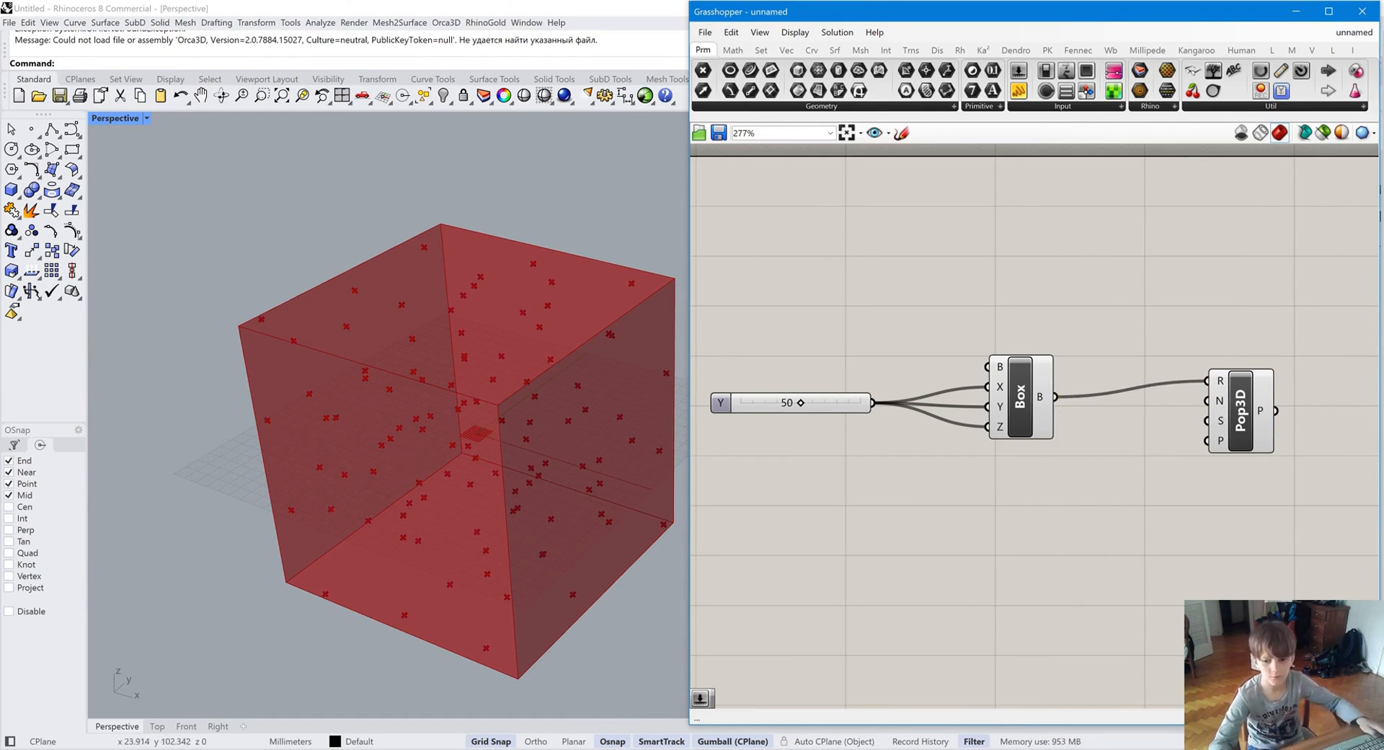
# Create a number slider with the value 15 and connect it to the N (count) input of Pop3D
pyautogui.doubleClick(992, 294)
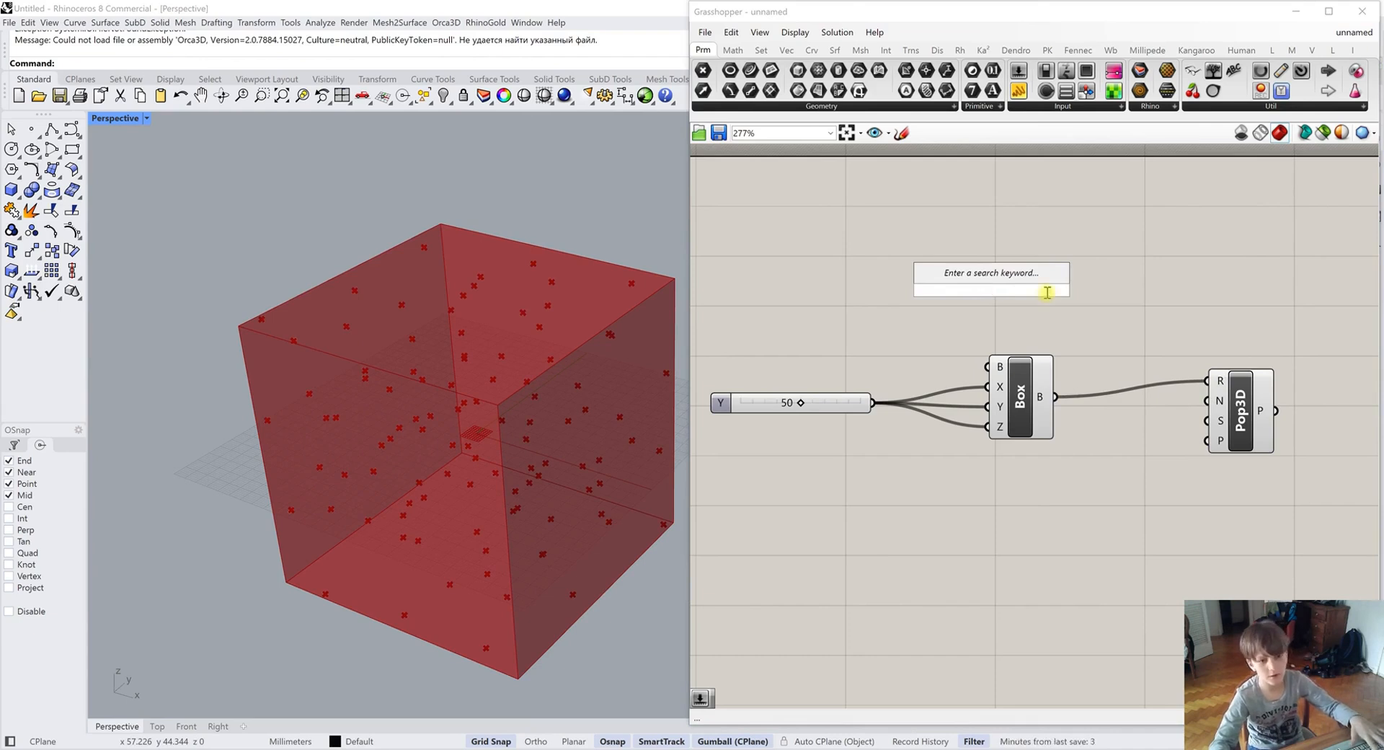
pyautogui.write('15')
pyautogui.press('Return')
pyautogui.moveTo(1072, 290); pyautogui.dragTo(1205, 405)
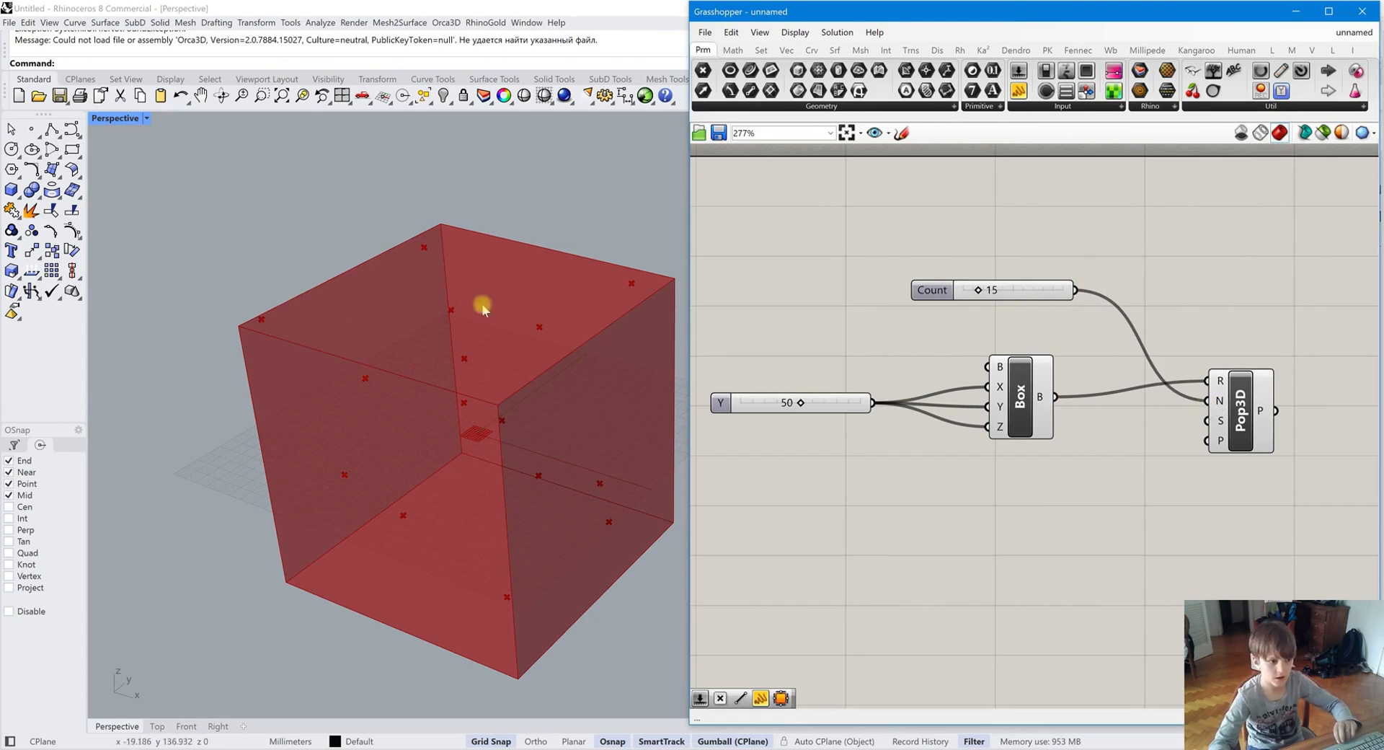
pyautogui.moveTo(451, 423); pyautogui.dragTo(408, 516, button='right')
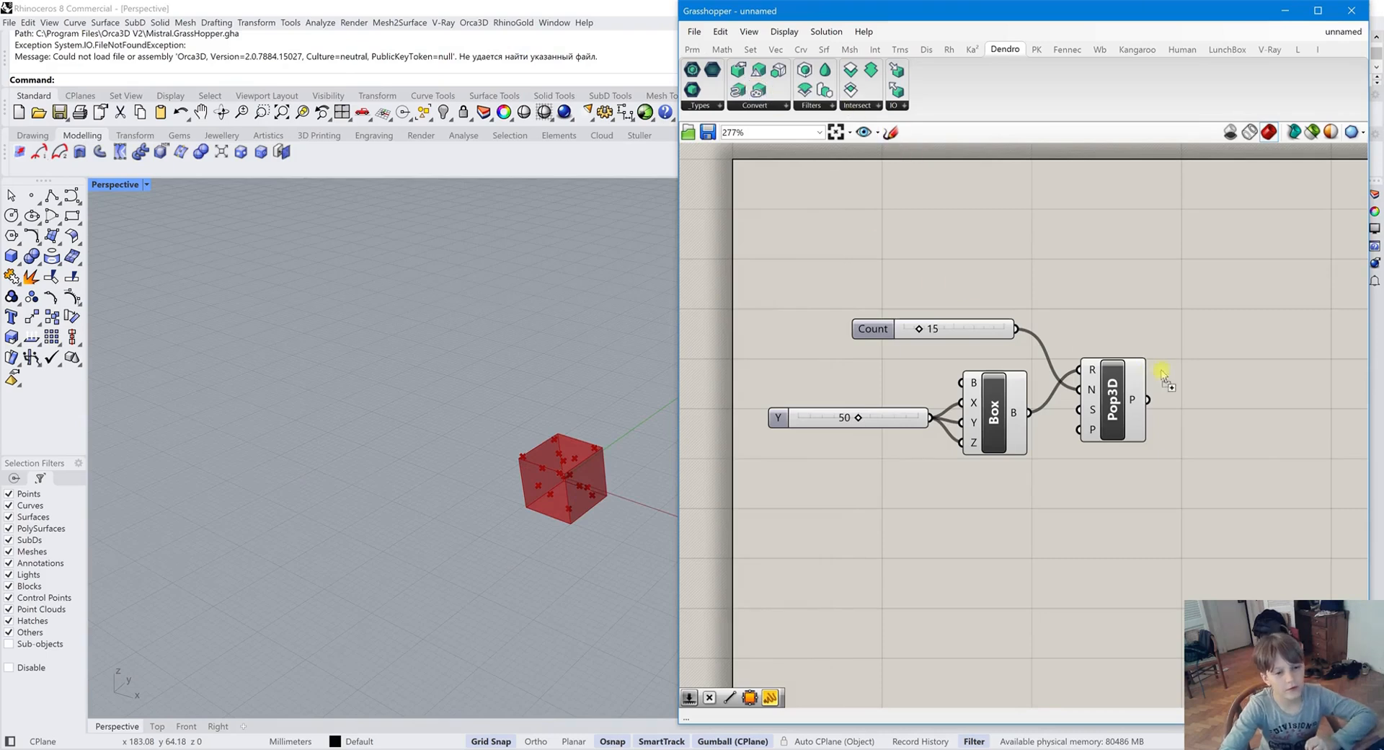
# Place the Dendro vPoints component and connect the Pop3D points to its P input
pyautogui.moveTo(1162, 379); pyautogui.dragTo(1238, 418)
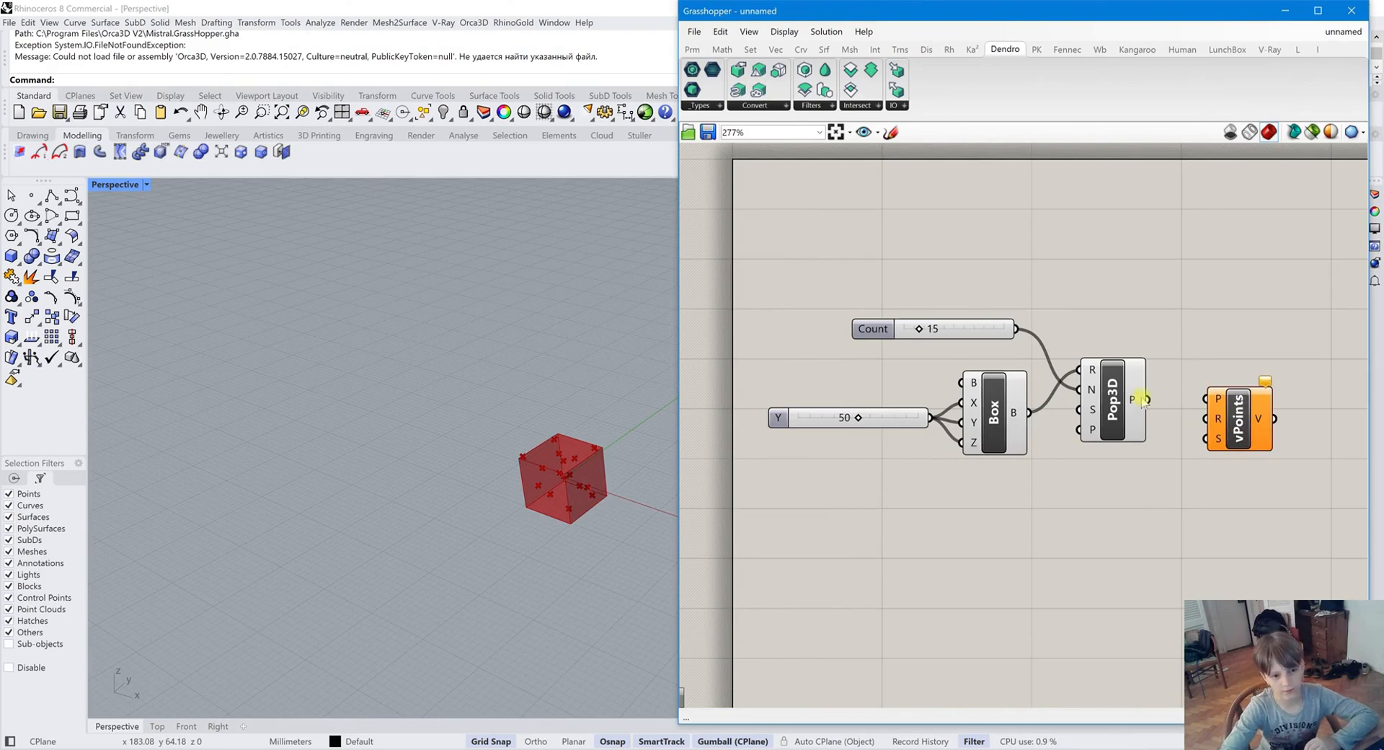
pyautogui.moveTo(1141, 400)
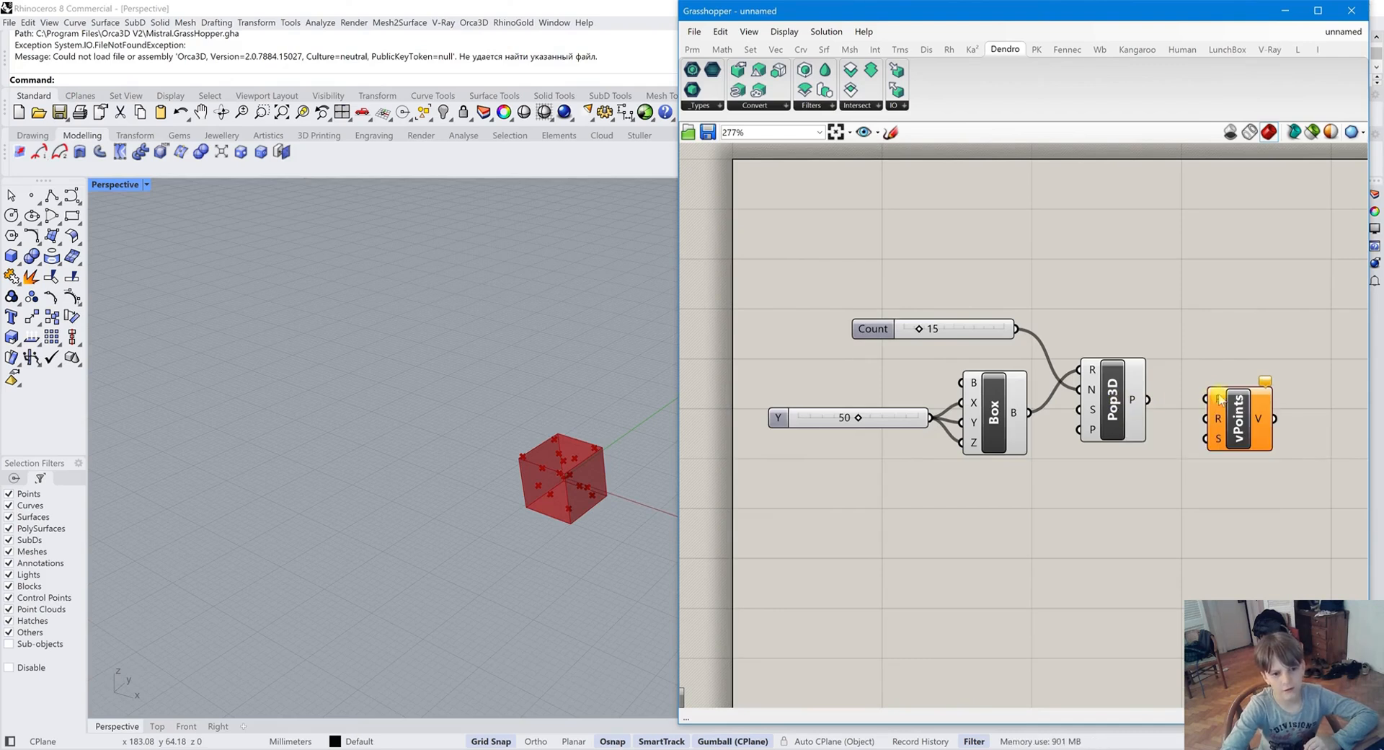
pyautogui.moveTo(1201, 401); pyautogui.dragTo(1148, 400)
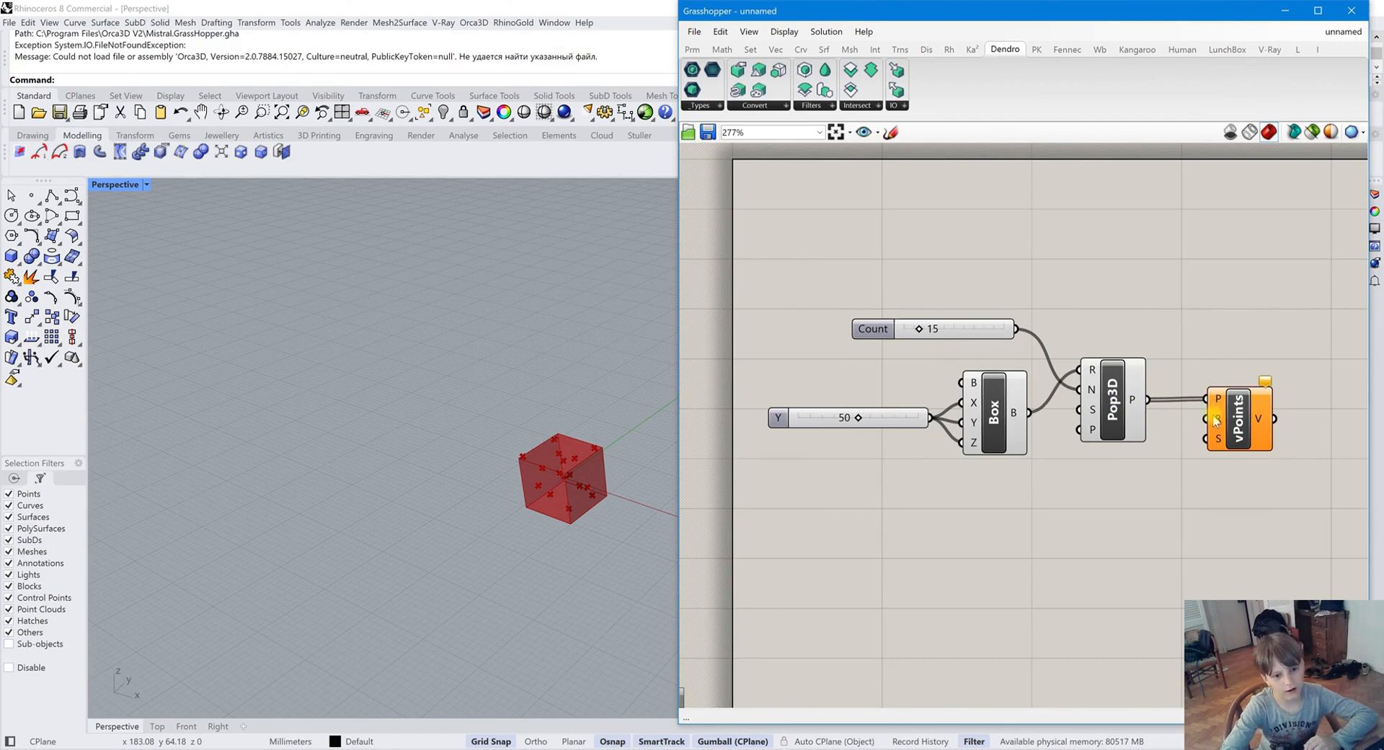
# Create a number slider with the value 15 and connect it to the R (point radius) input of vPoints
pyautogui.doubleClick(1088, 316)
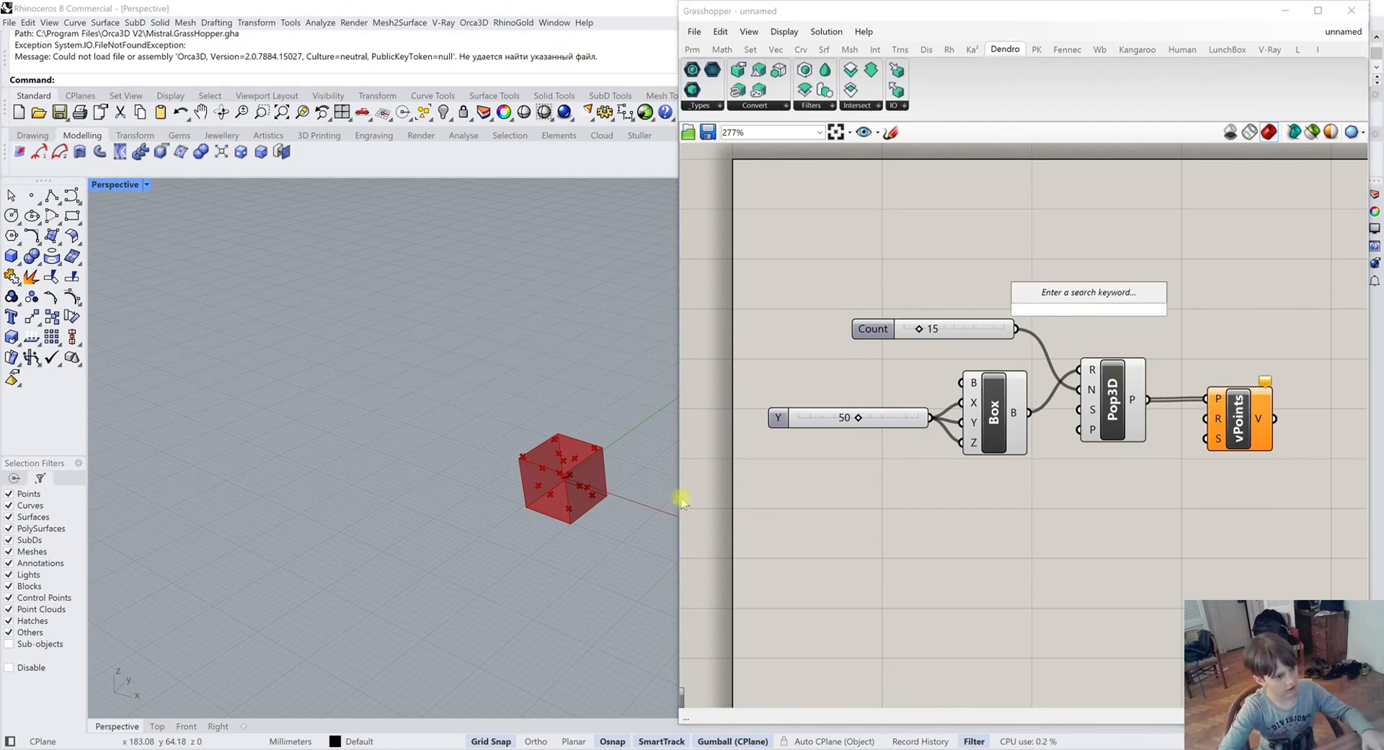
pyautogui.scroll(6, 565, 485)
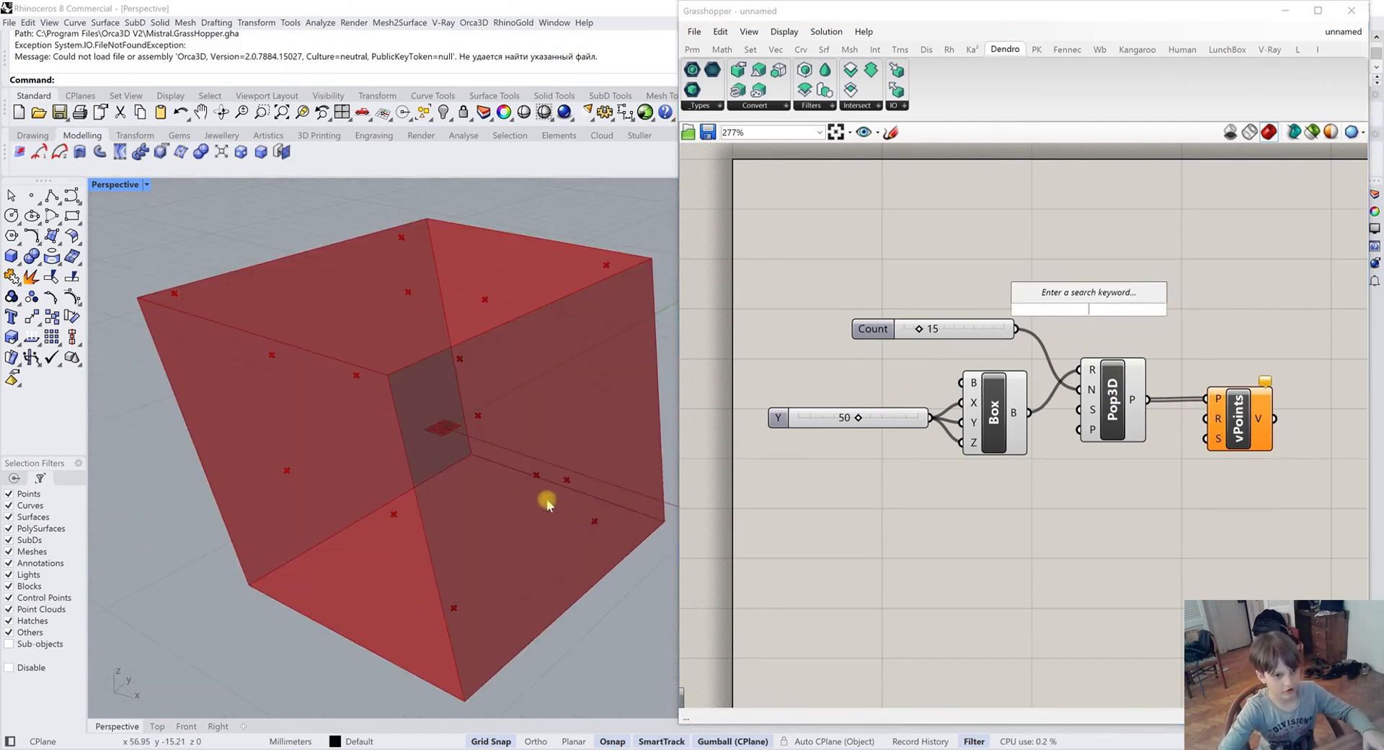
pyautogui.write('15')
pyautogui.click(1116, 295)
pyautogui.moveTo(1157, 312); pyautogui.dragTo(1206, 418)
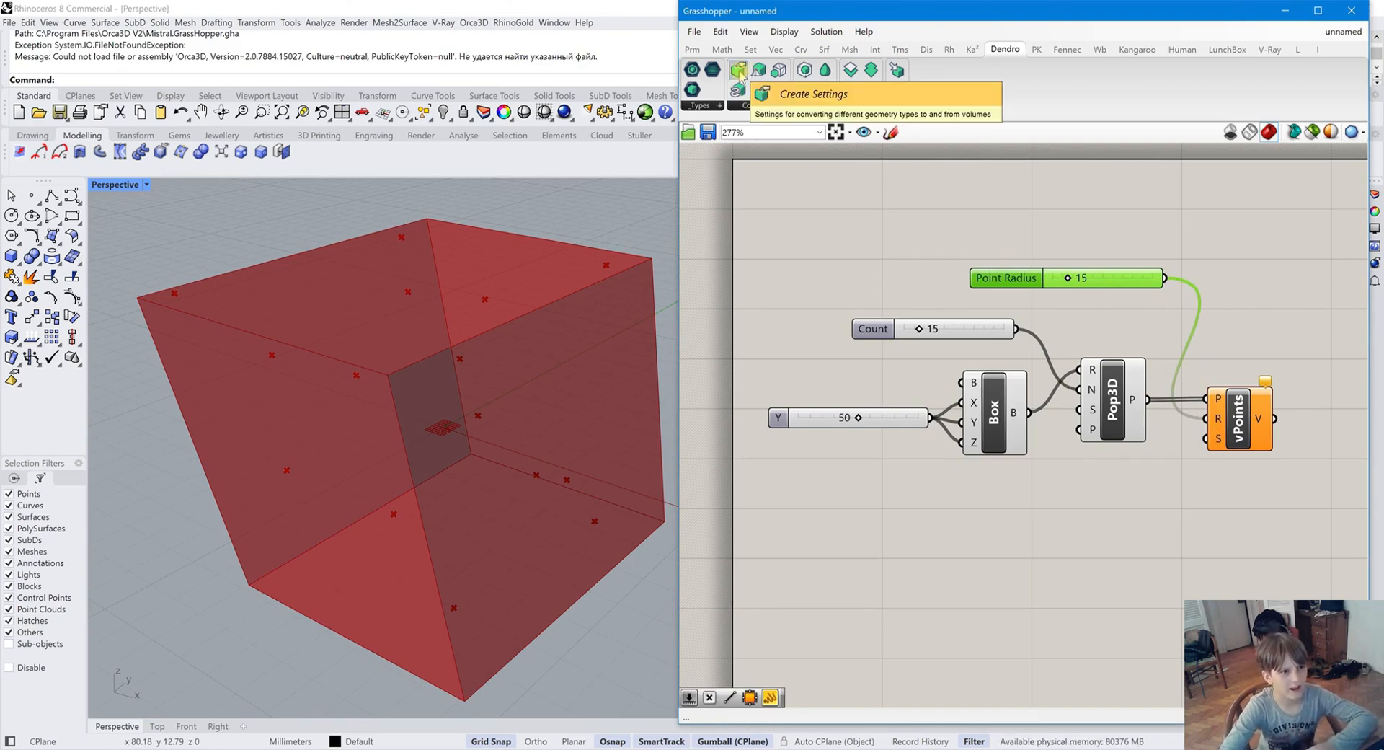
# Add a Dendro Create Settings component and connect its output to the S input of vPoints
pyautogui.moveTo(739, 73); pyautogui.dragTo(836, 350)
pyautogui.moveTo(1175, 533); pyautogui.dragTo(1207, 438)
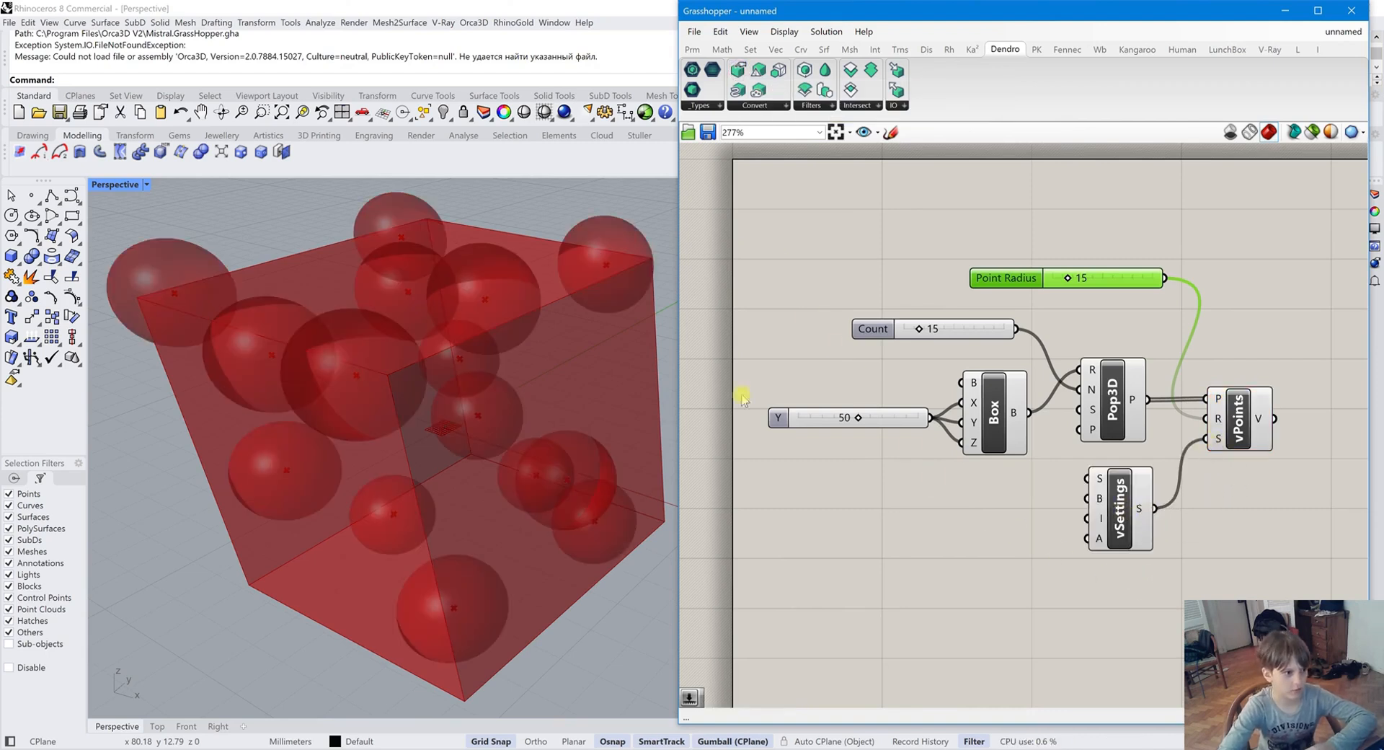
pyautogui.moveTo(1098, 483)
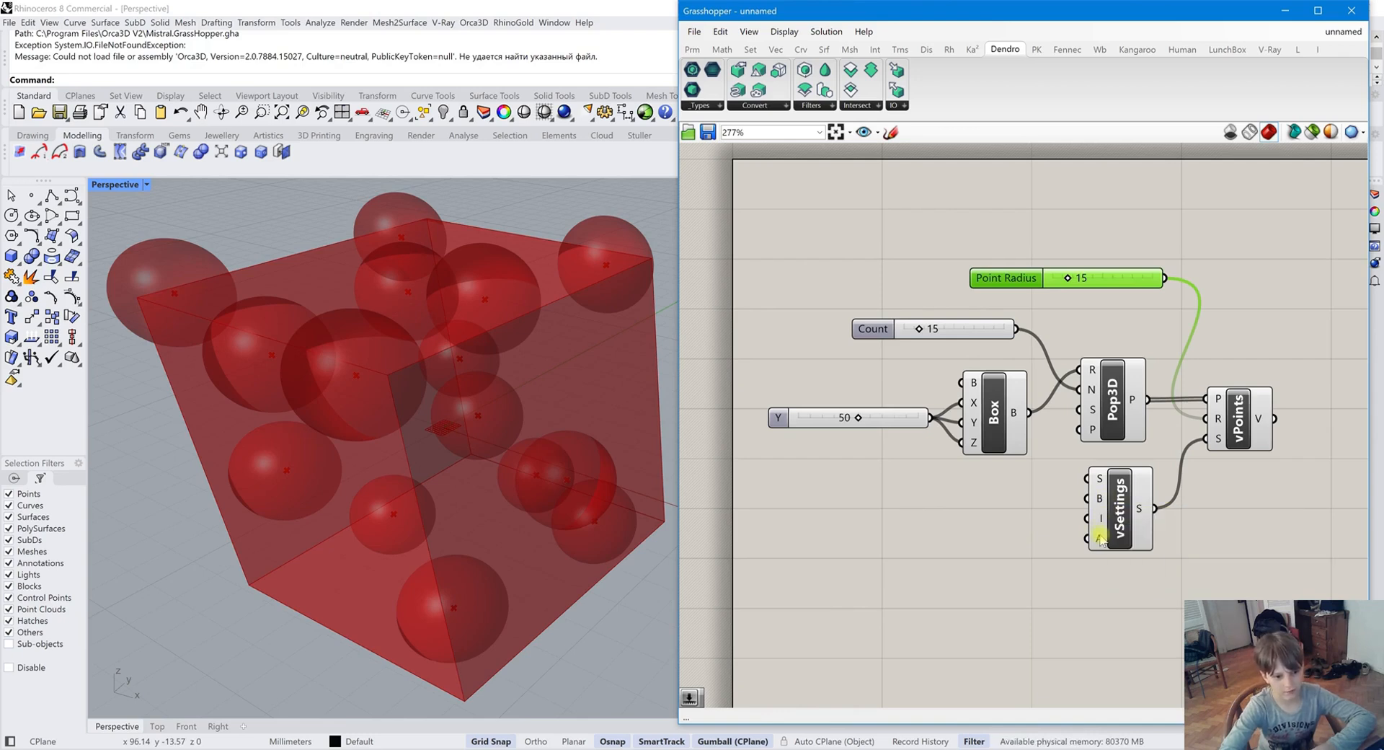
pyautogui.scroll(-2, 1101, 555)
pyautogui.scroll(2, 1124, 494)
pyautogui.scroll(-2, 1234, 467)
pyautogui.scroll(2, 1148, 371)
# Set the Point Radius slider to 36
pyautogui.moveTo(1101, 338)
pyautogui.mouseDown()
pyautogui.moveTo(1143, 339)
pyautogui.moveTo(1120, 340)
pyautogui.mouseUp()
pyautogui.moveTo(475, 346); pyautogui.dragTo(505, 462, button='right')
pyautogui.scroll(-3, 1059, 509)
# Turn off the preview of the Box, Pop3D and vSettings components
pyautogui.moveTo(1157, 632); pyautogui.dragTo(921, 434)
pyautogui.moveTo(1106, 607); pyautogui.dragTo(941, 440)
pyautogui.middleClick(1064, 481)
pyautogui.click(1110, 431)
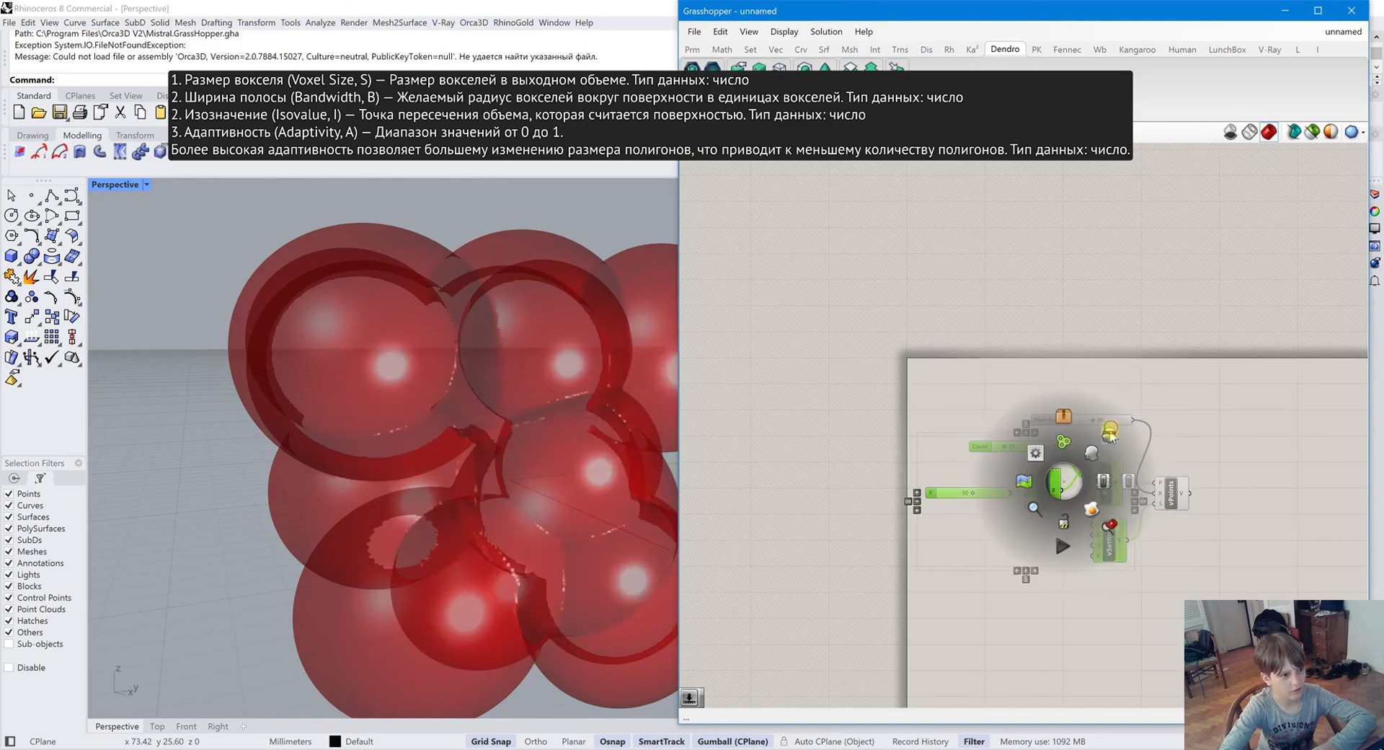
pyautogui.moveTo(281, 476); pyautogui.dragTo(321, 486, button='right')
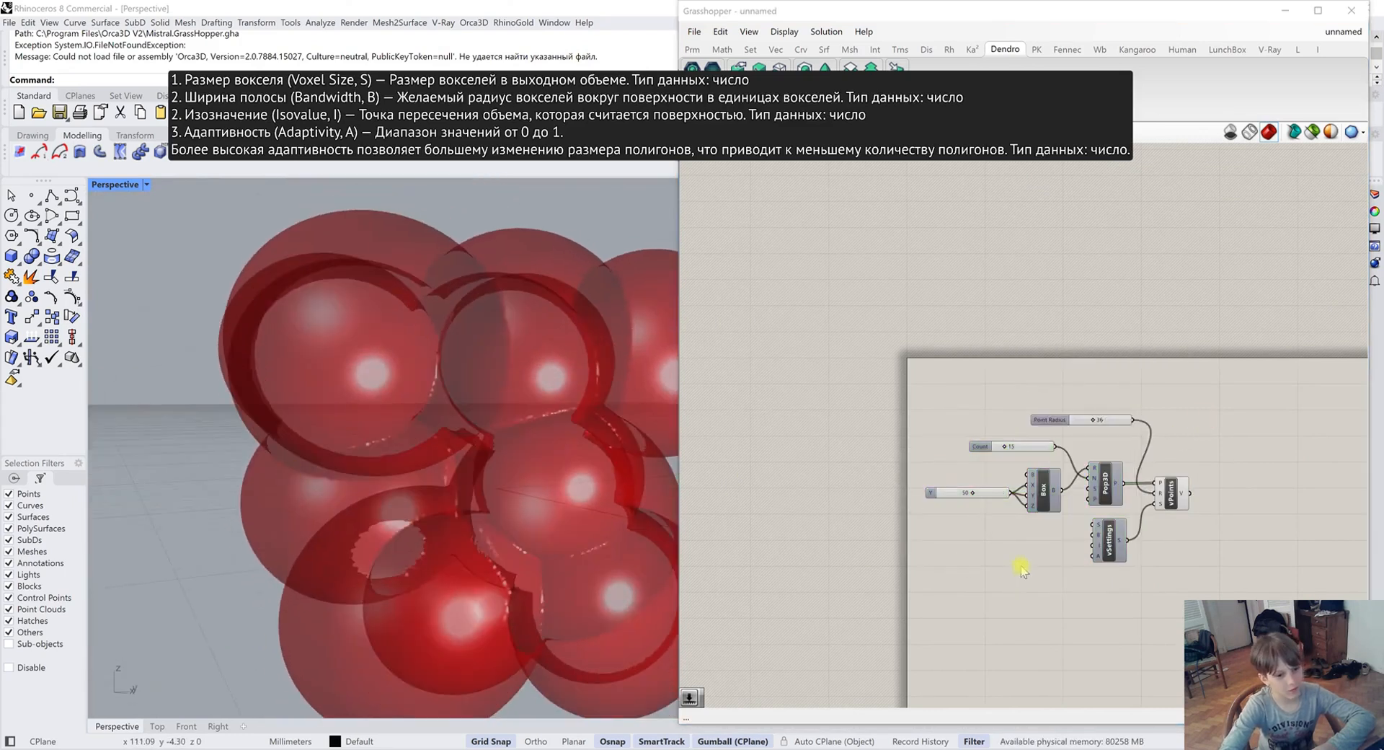
# Create a number slider with the value 15 and connect it to the S (voxel size) input of vSettings
pyautogui.scroll(4, 1109, 524)
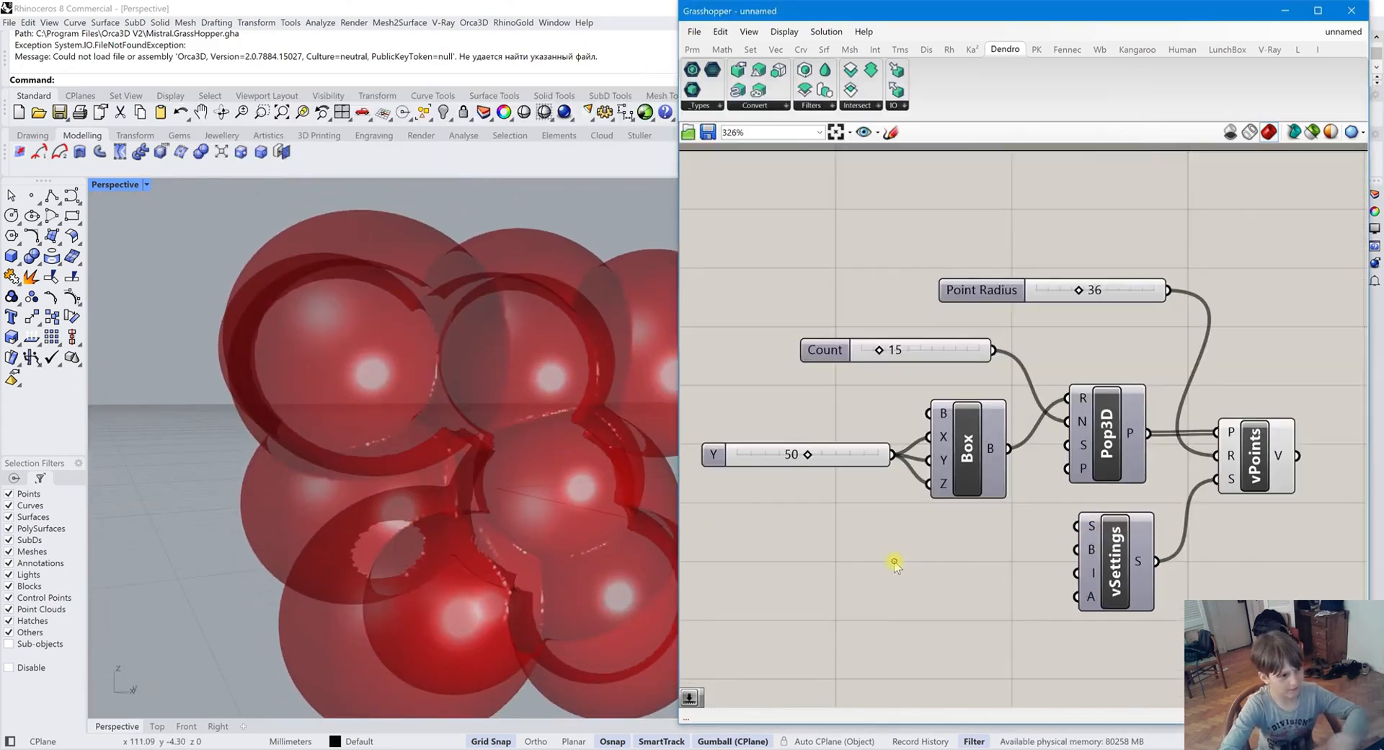
pyautogui.doubleClick(894, 562)
pyautogui.write('15')
pyautogui.press('Return')
pyautogui.moveTo(991, 560); pyautogui.dragTo(1076, 525)
pyautogui.scroll(3, 582, 509)
pyautogui.moveTo(582, 508); pyautogui.dragTo(537, 535, button='right')
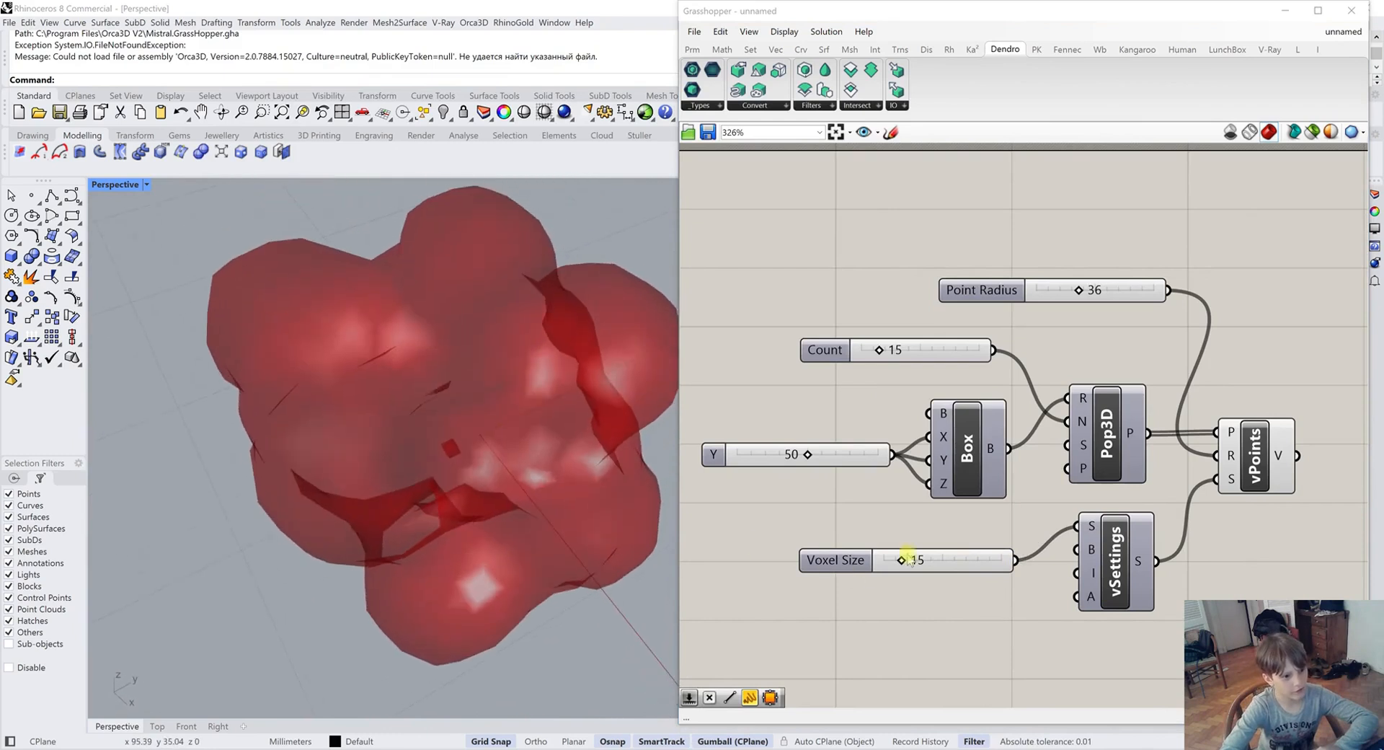
# Set the Voxel Size slider to 9
pyautogui.moveTo(900, 562)
pyautogui.mouseDown()
pyautogui.moveTo(886, 563)
pyautogui.moveTo(893, 573)
pyautogui.mouseUp()
pyautogui.moveTo(545, 514); pyautogui.dragTo(539, 346, button='right')
pyautogui.scroll(2, 539, 346)
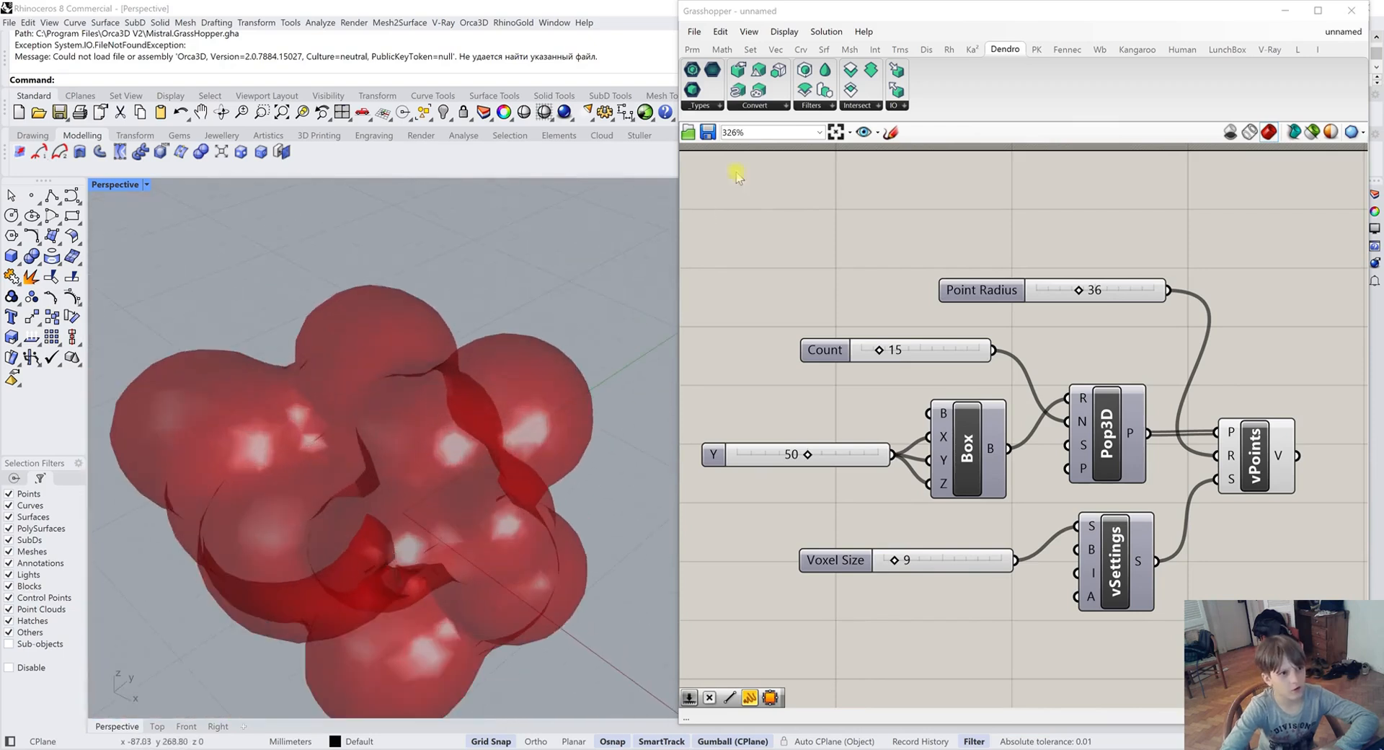
# Add the Dendro mVolume component, feeding it the vPoints volume and the vSettings output to convert the volume to a mesh
pyautogui.click(781, 68)
pyautogui.click(1343, 470)
pyautogui.moveTo(926, 508); pyautogui.dragTo(795, 505, button='right')
pyautogui.scroll(-1, 795, 505)
pyautogui.moveTo(1134, 462); pyautogui.dragTo(995, 550)
pyautogui.click(1072, 604)
pyautogui.moveTo(1204, 477)
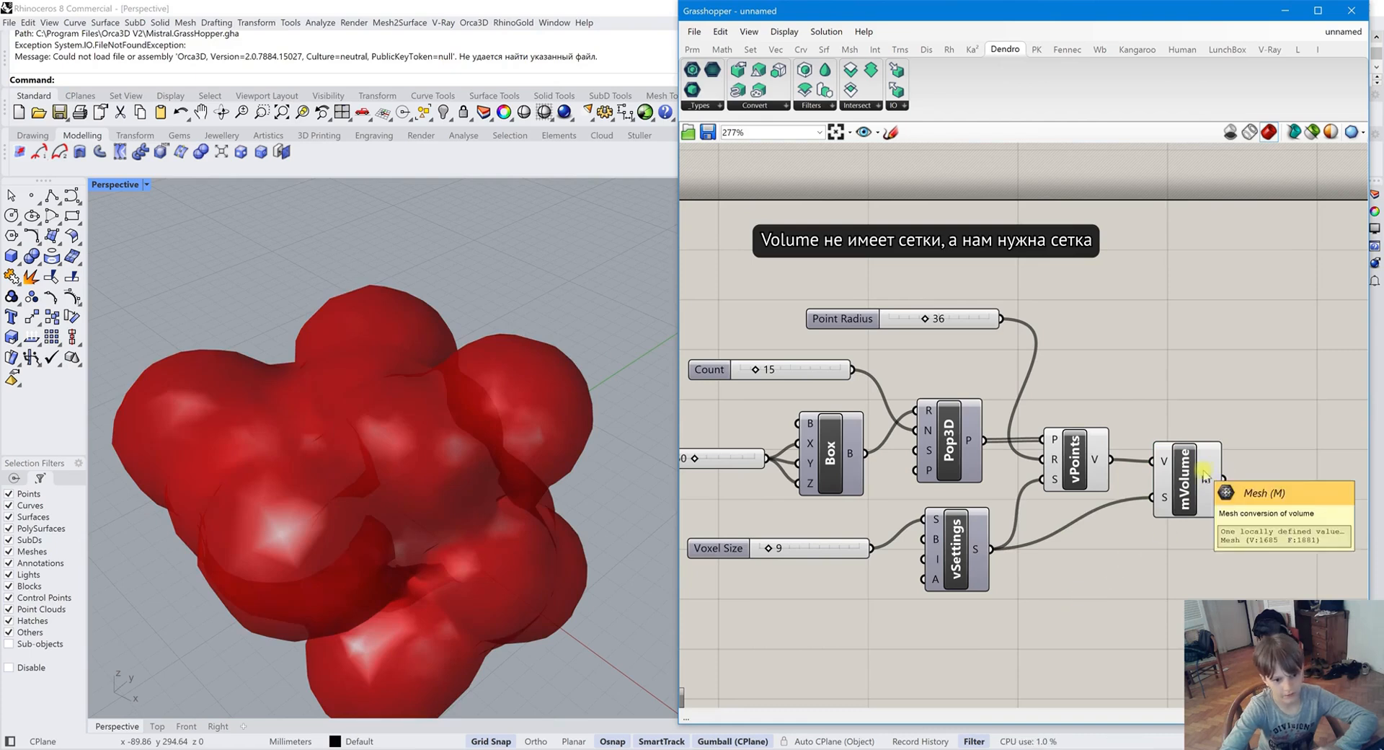
# Turn off the preview of the Pop3D, vPoints, vSettings and mVolume components
pyautogui.scroll(1, 862, 424)
pyautogui.scroll(-2, 882, 451)
pyautogui.moveTo(1185, 626); pyautogui.dragTo(905, 350)
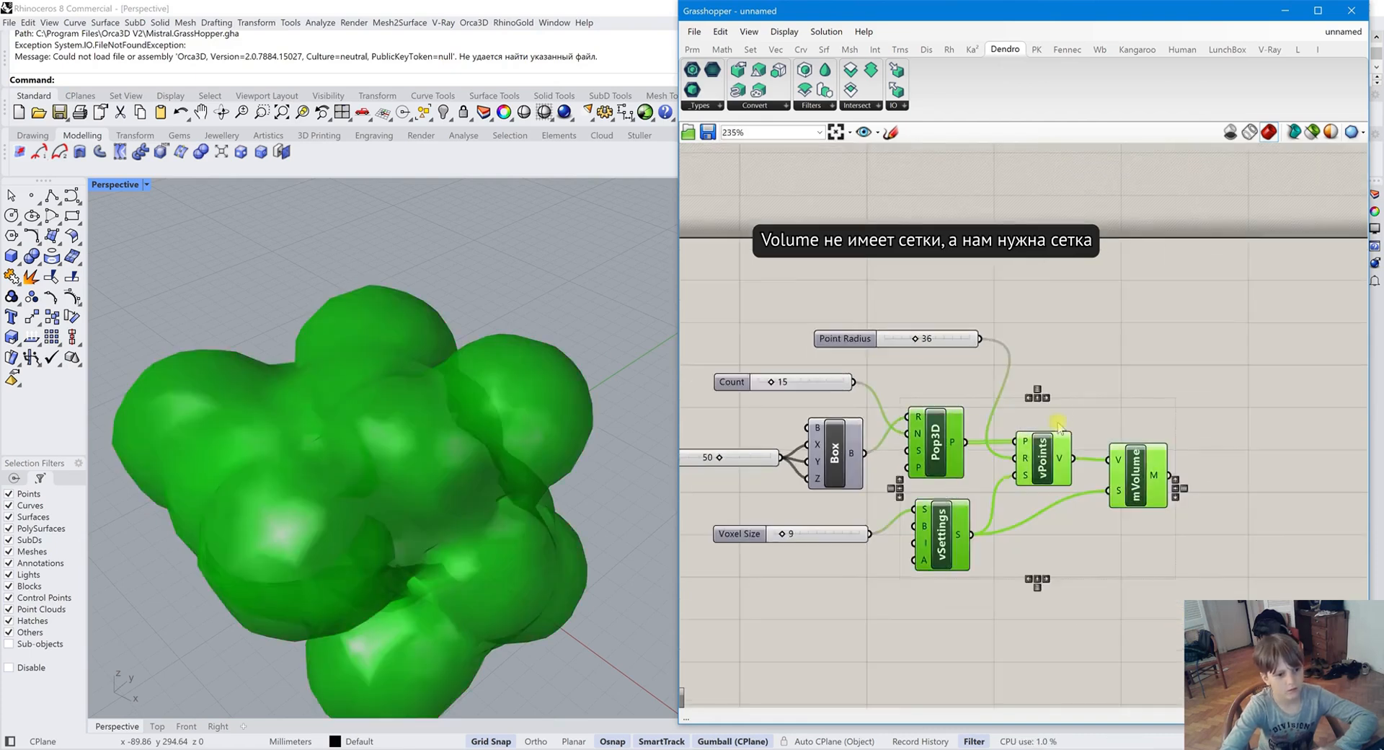
pyautogui.middleClick(1053, 438)
pyautogui.click(1101, 388)
pyautogui.click(1102, 369)
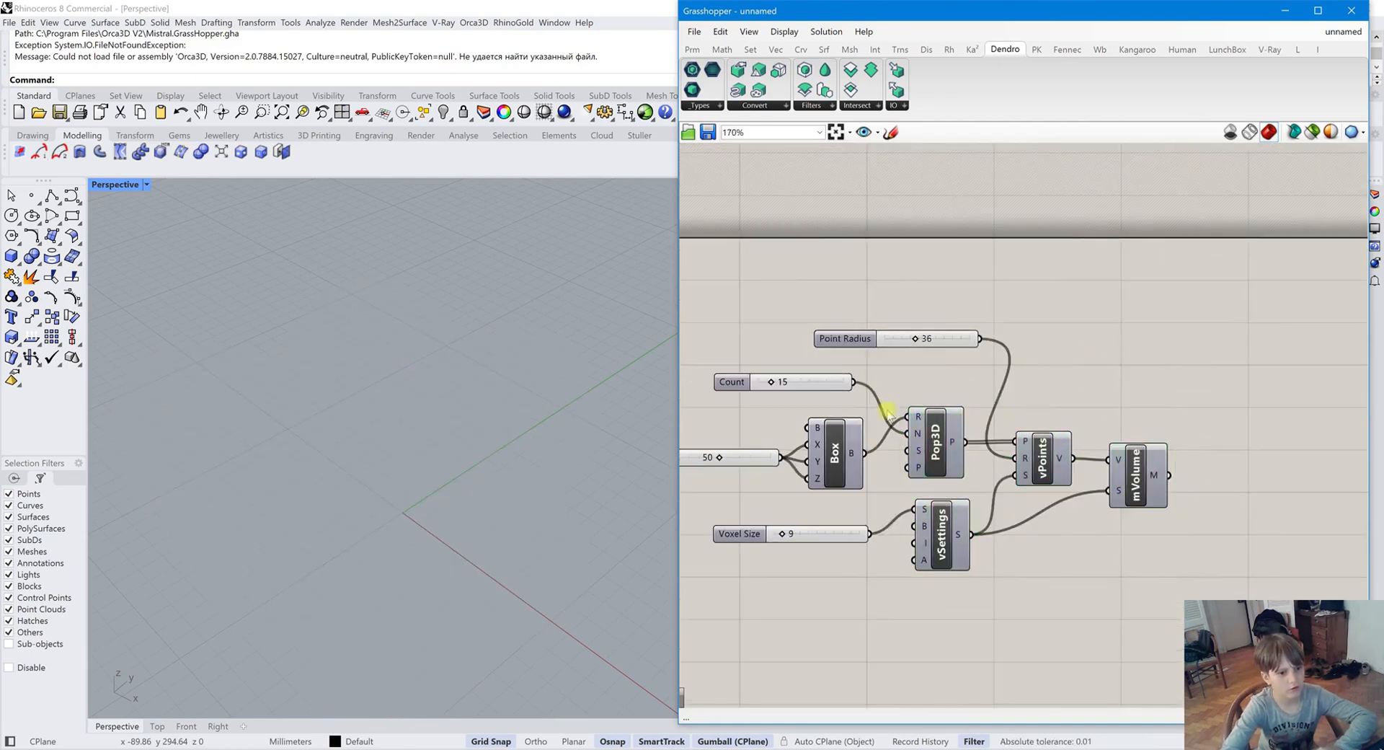
# Add a Custom Preview component and connect the mVolume mesh output to its G input
pyautogui.scroll(-3, 873, 385)
pyautogui.scroll(5, 1094, 407)
pyautogui.doubleClick(1119, 481)
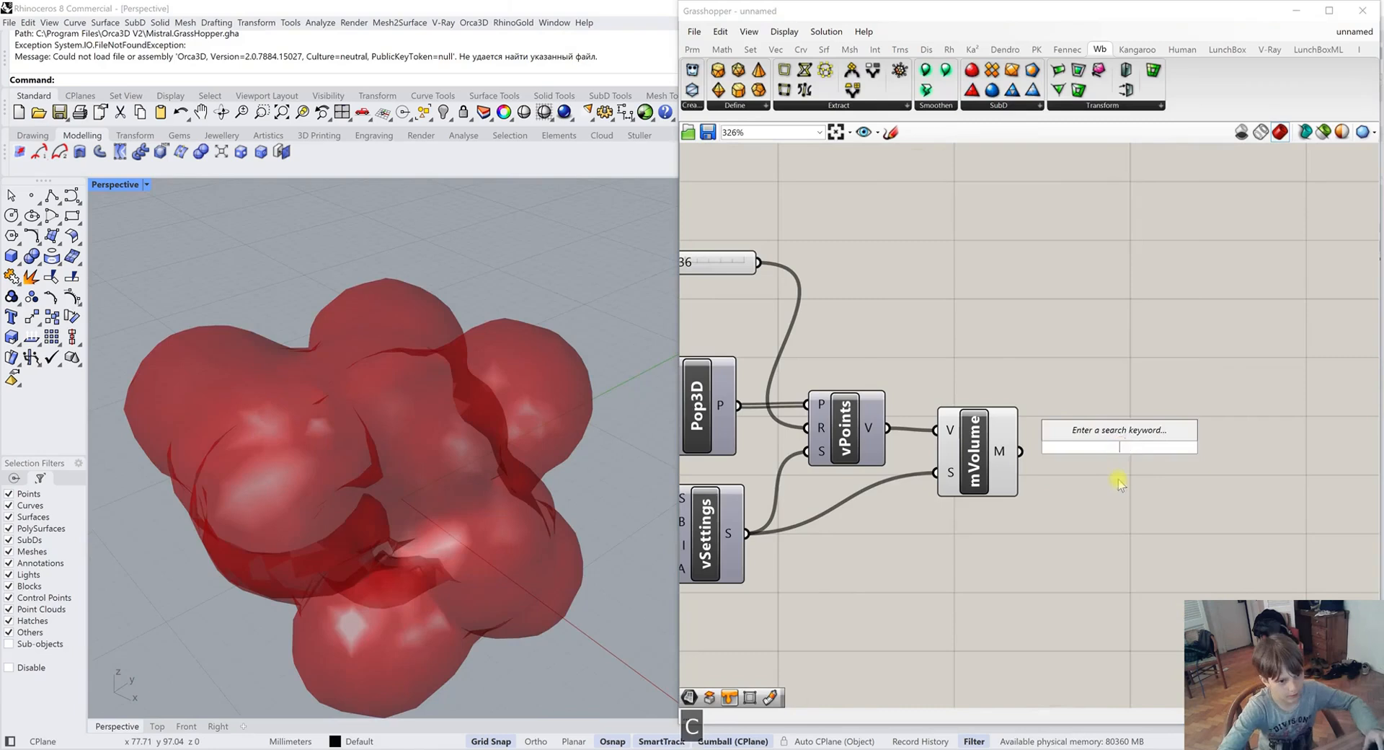
pyautogui.write('preview')
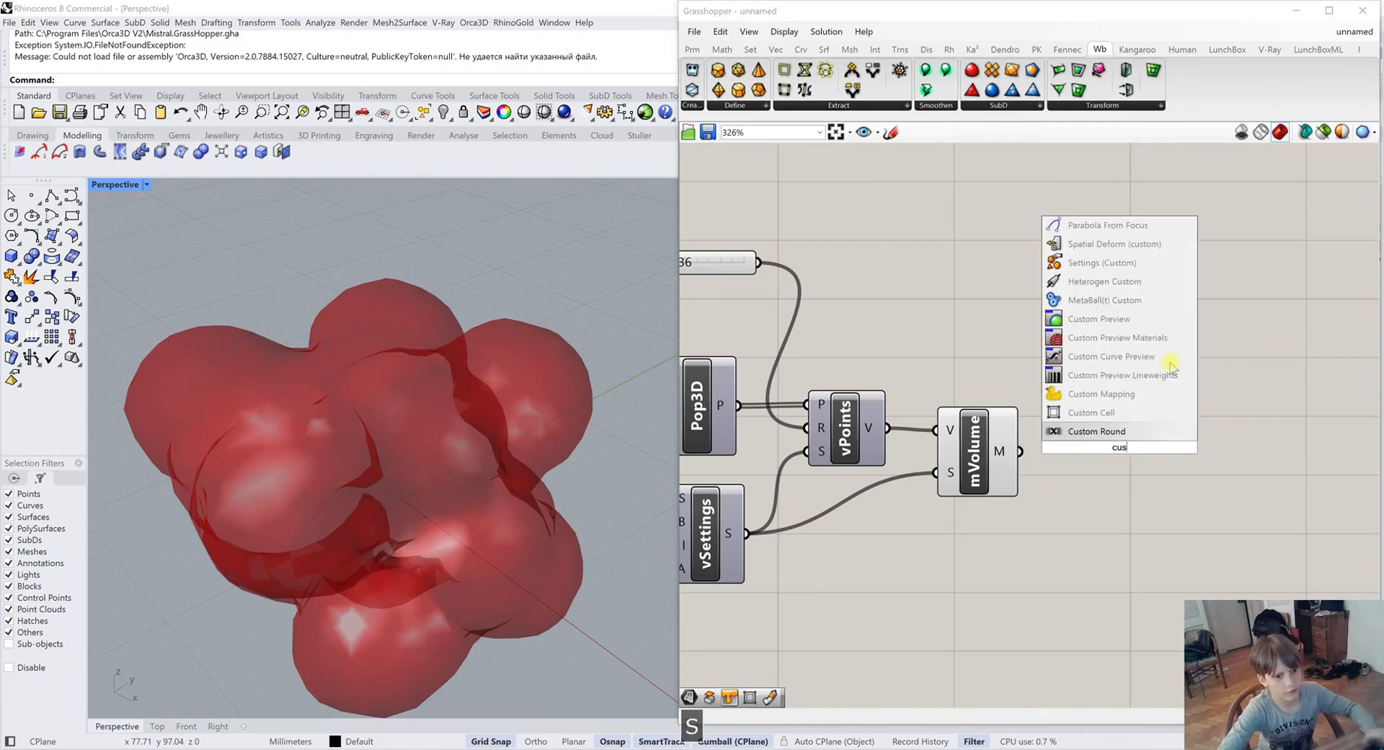
pyautogui.click(1101, 335)
pyautogui.moveTo(1019, 451); pyautogui.dragTo(1088, 428)
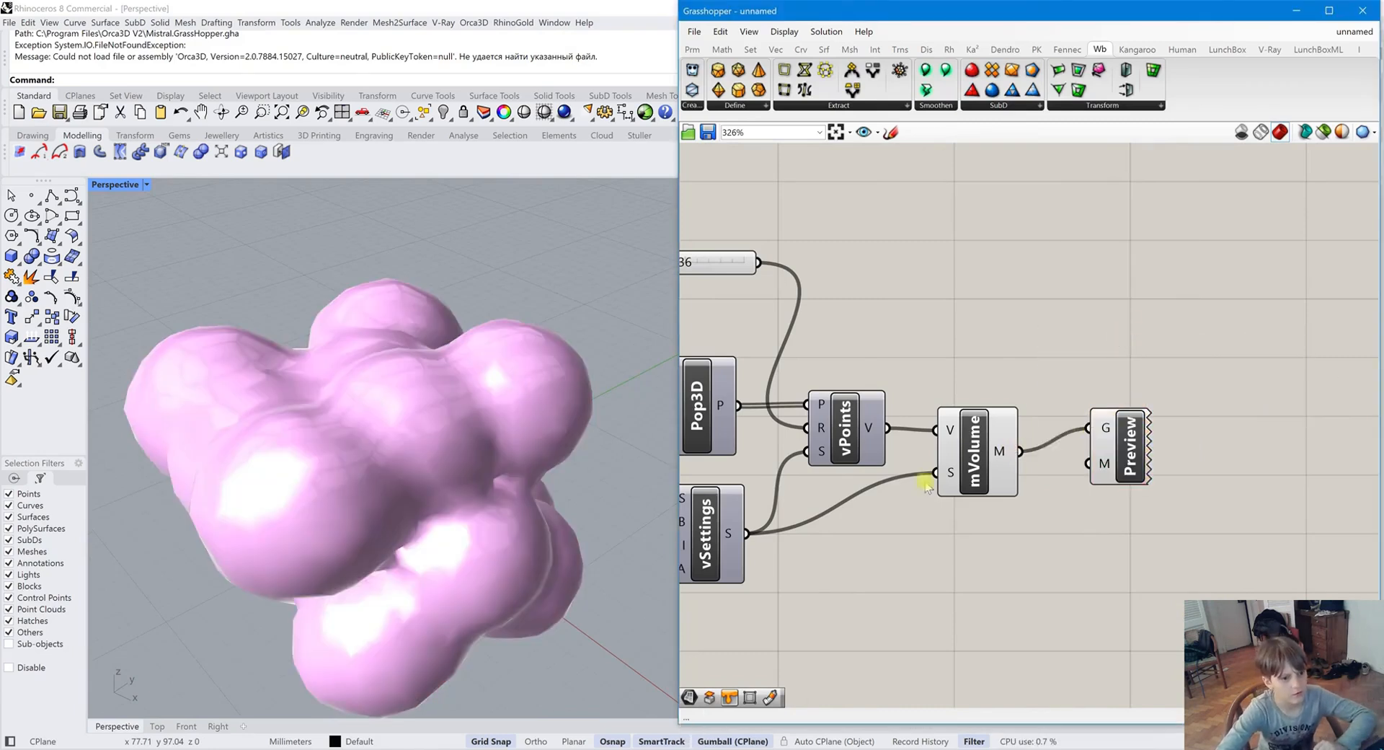
# Turn off the preview of the mVolume component and look over the shaded blob mesh
pyautogui.click(977, 450)
pyautogui.middleClick(1013, 423)
pyautogui.click(1055, 384)
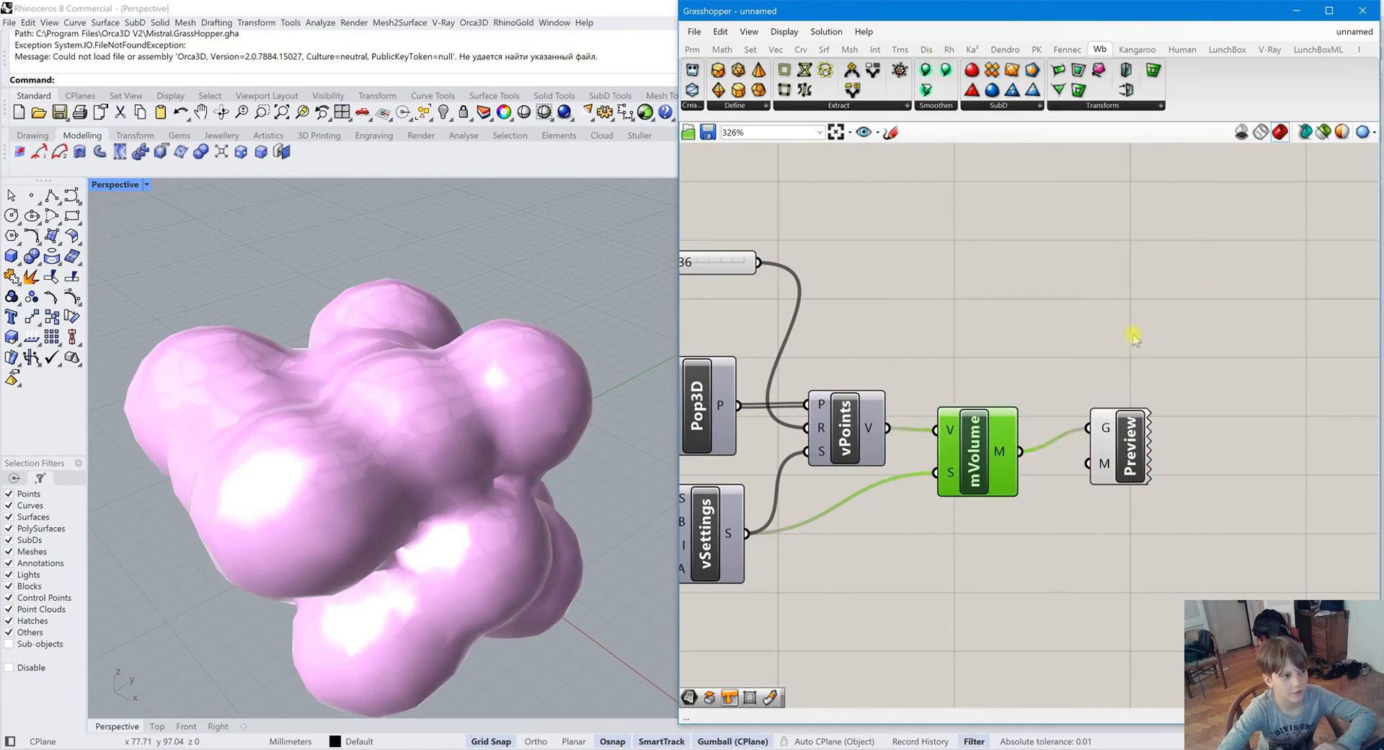
pyautogui.click(1132, 333)
pyautogui.scroll(-6, 462, 468)
pyautogui.moveTo(462, 470); pyautogui.dragTo(498, 469, button='right')
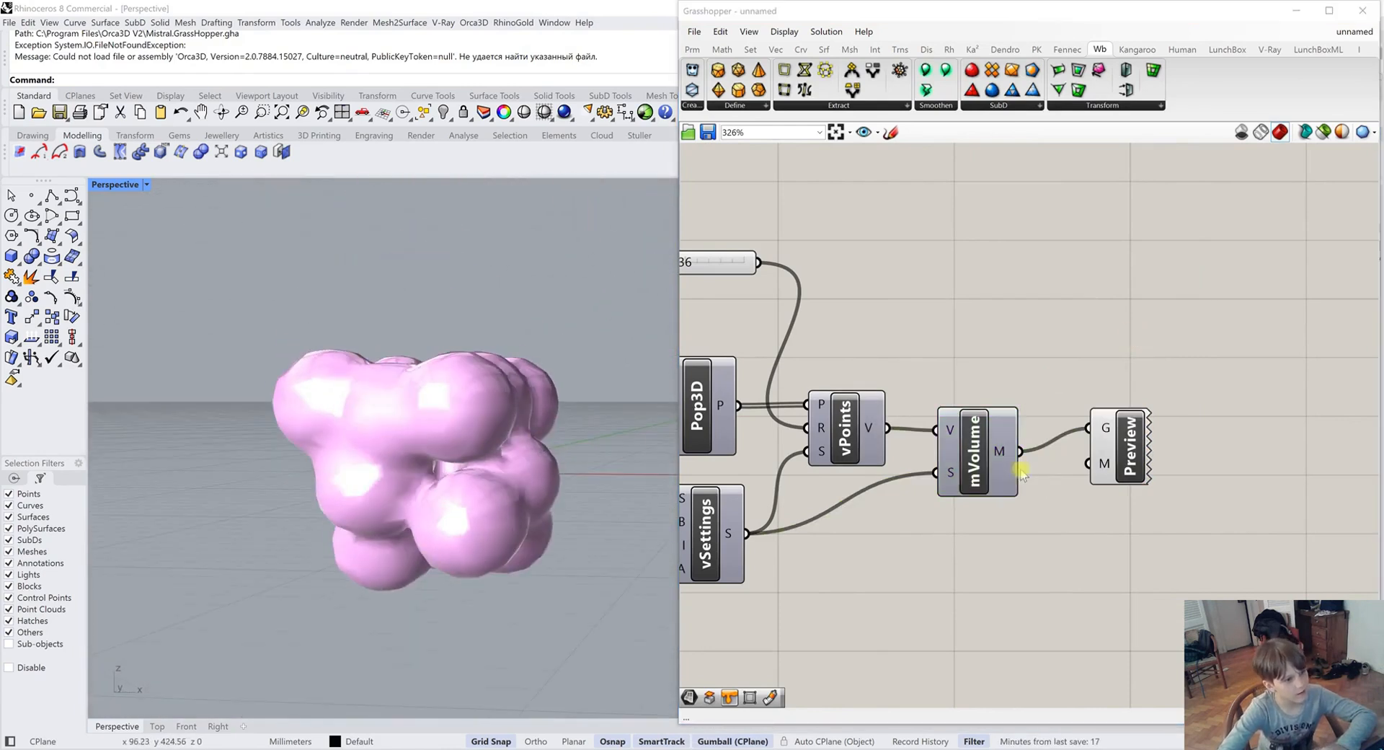
# Vary the Point Radius slider, setting it to 24 and 35, to compare how the spheres merge
pyautogui.scroll(-3, 1172, 474)
pyautogui.scroll(3, 723, 485)
pyautogui.moveTo(959, 256); pyautogui.dragTo(945, 325)
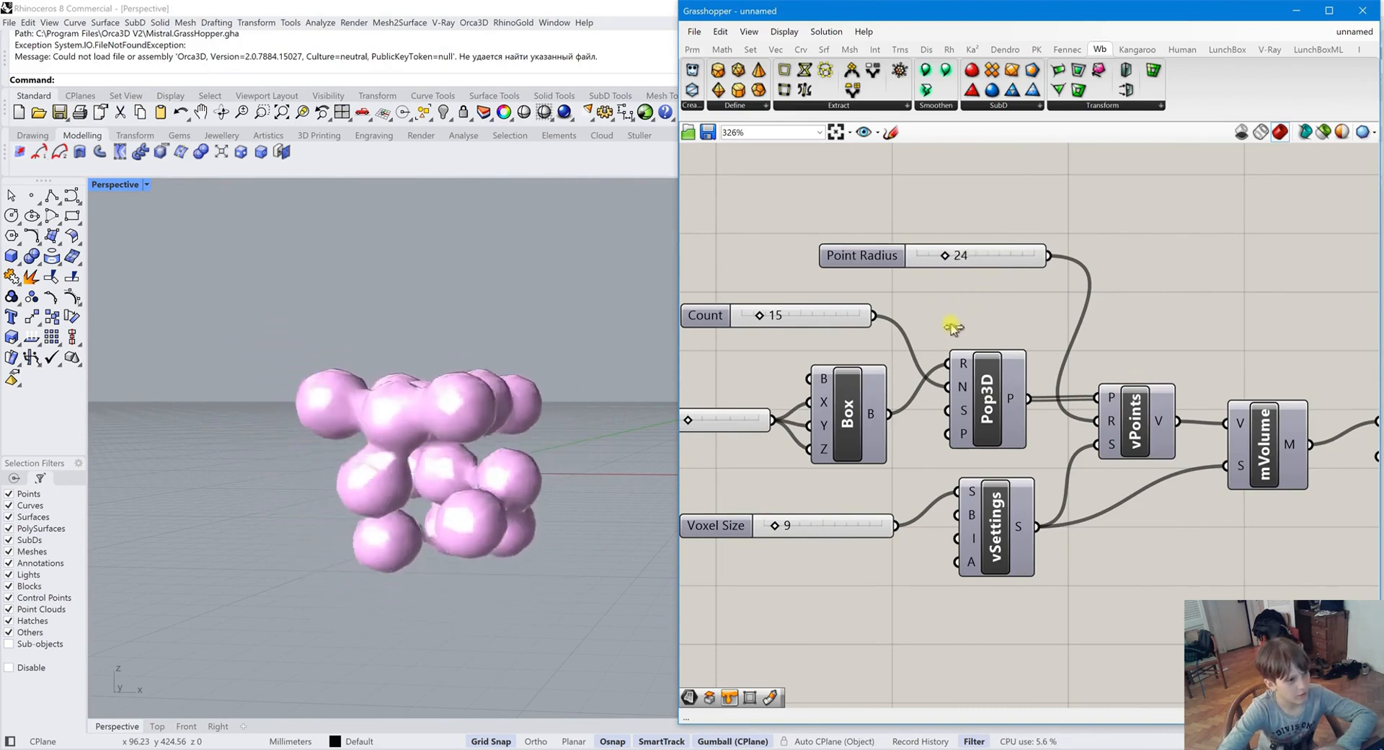
pyautogui.moveTo(453, 409)
pyautogui.mouseDown(button='right')
pyautogui.moveTo(488, 470)
pyautogui.moveTo(455, 460)
pyautogui.moveTo(453, 418)
pyautogui.mouseUp(button='right')
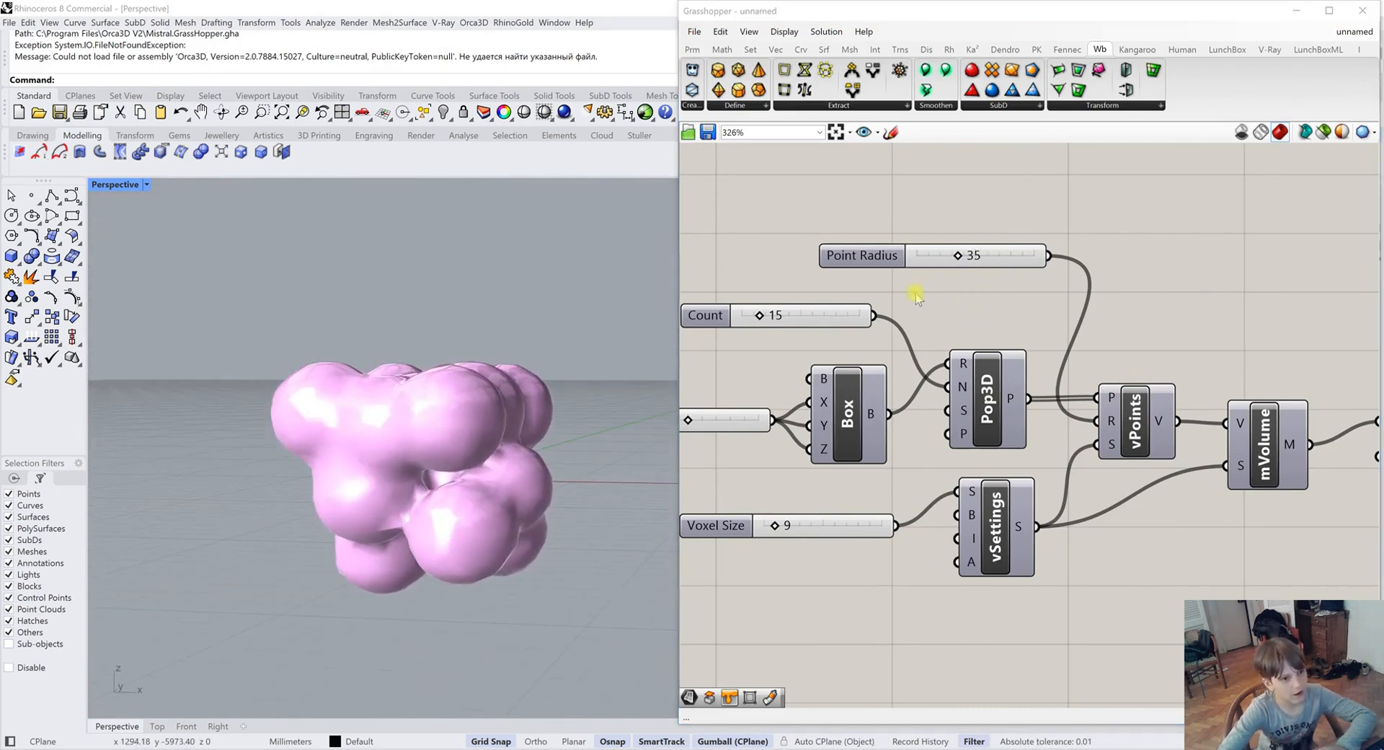
pyautogui.moveTo(961, 256); pyautogui.dragTo(958, 285)
pyautogui.moveTo(634, 346); pyautogui.dragTo(541, 432, button='right')
# Add a Curve parameter to the empty Grasshopper canvas
pyautogui.scroll(-3, 1132, 476)
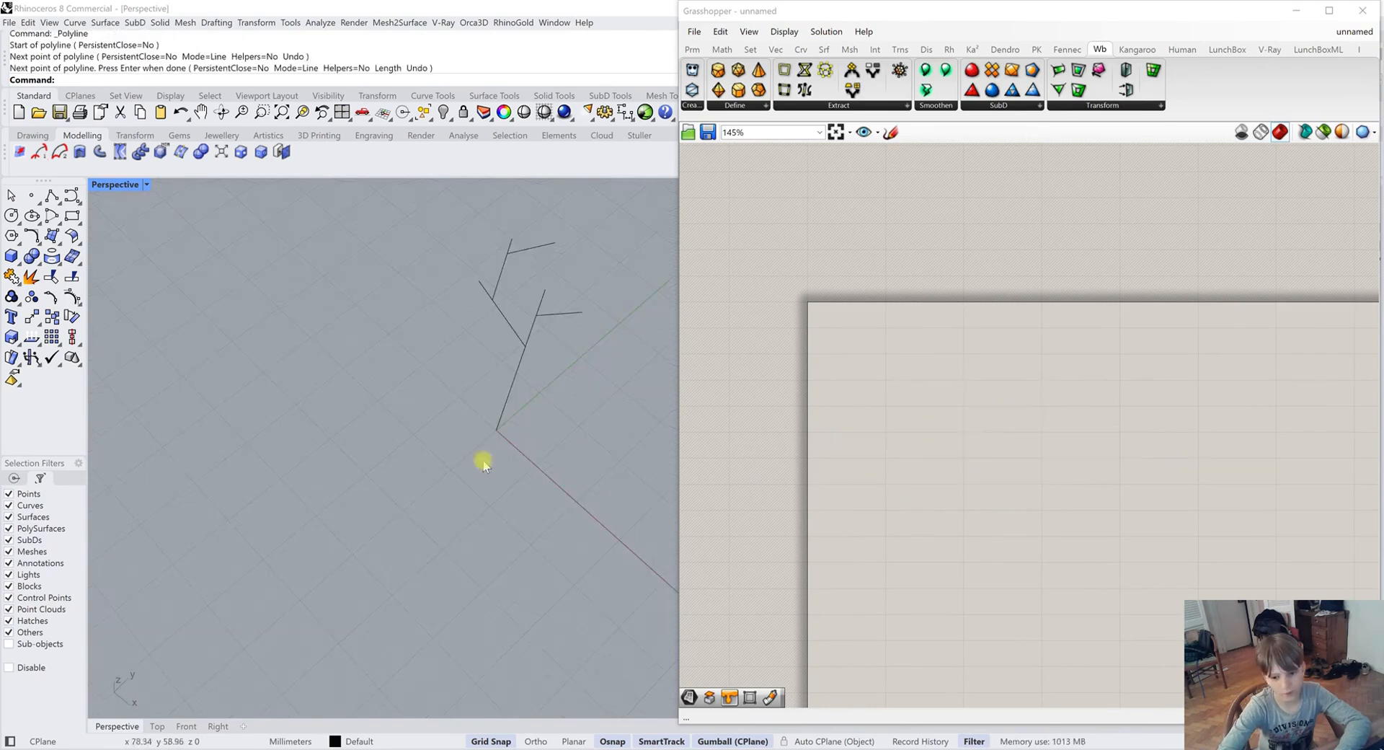
pyautogui.moveTo(609, 553); pyautogui.dragTo(339, 245)
pyautogui.click(200, 598)
pyautogui.doubleClick(1006, 386)
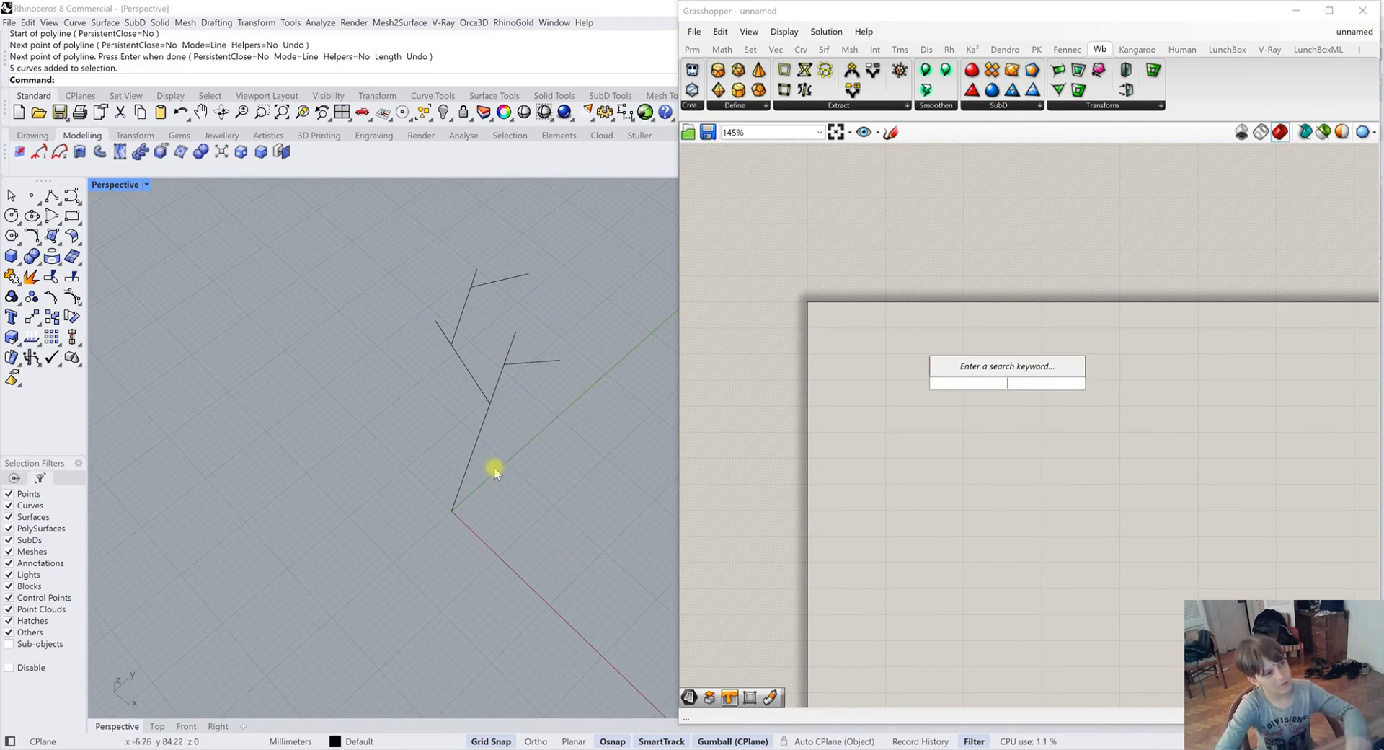
pyautogui.write('crv')
pyautogui.press('Return')
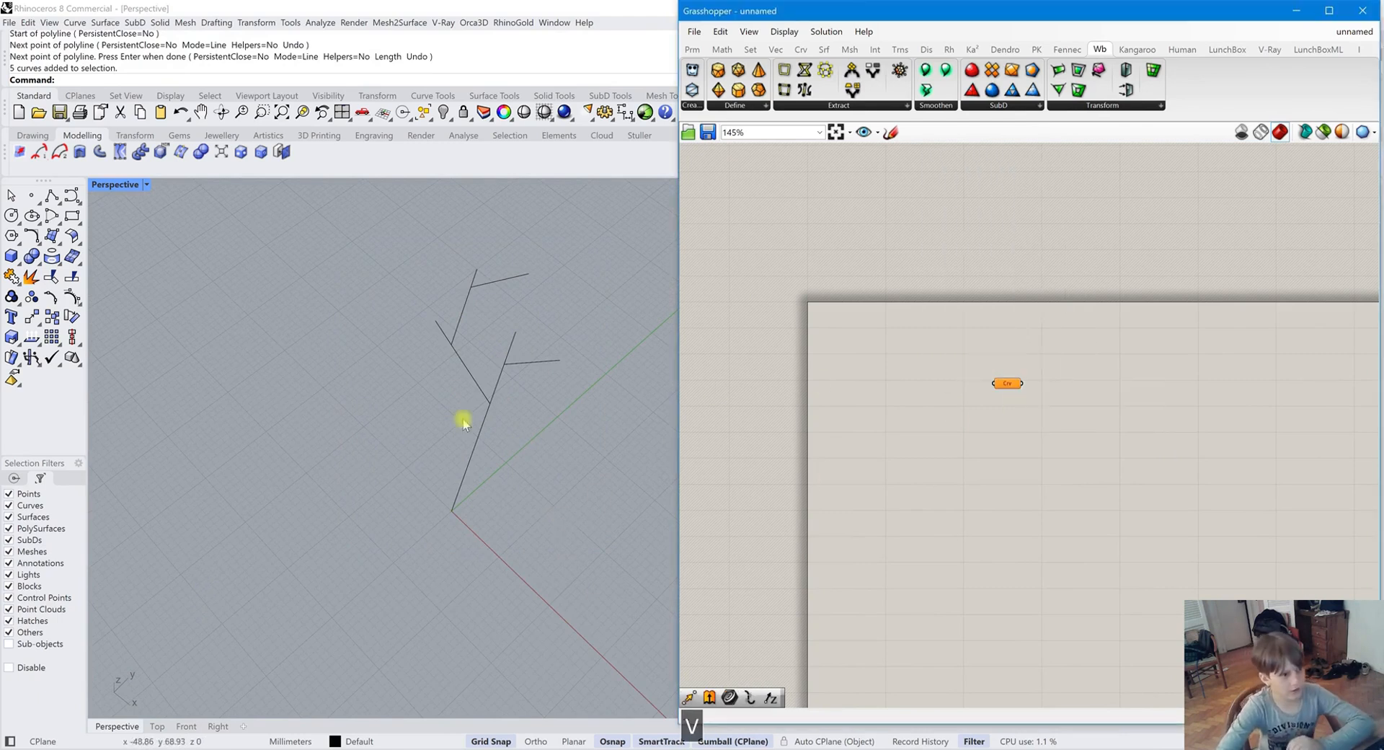
# Assign all the branching Rhino curves to the Curve parameter and reposition it near the canvas corner
pyautogui.scroll(3, 460, 417)
pyautogui.moveTo(588, 606); pyautogui.dragTo(385, 228)
pyautogui.scroll(3, 1028, 387)
pyautogui.rightClick(961, 373)
pyautogui.click(1019, 564)
pyautogui.scroll(-2, 1054, 380)
pyautogui.moveTo(1098, 409); pyautogui.dragTo(805, 382)
pyautogui.click(972, 435)
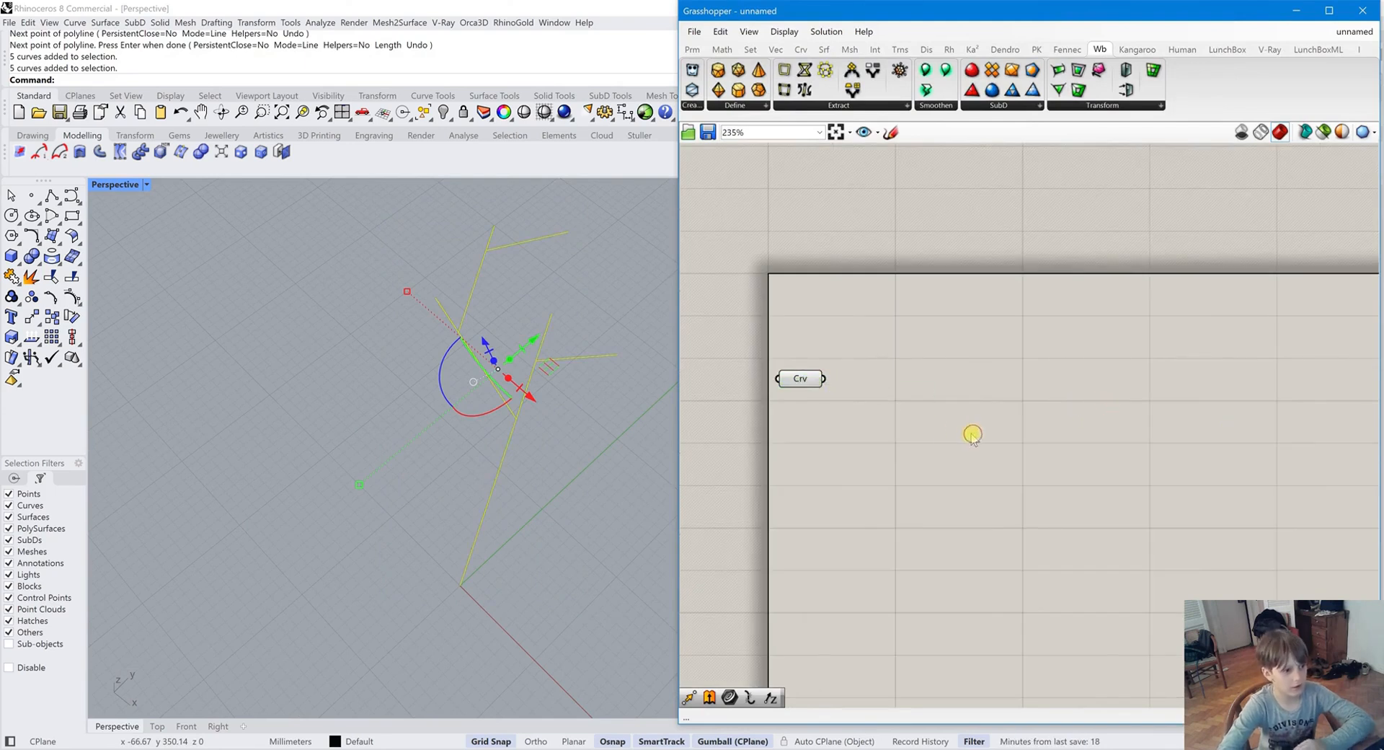
# Add a MultiPipe component and feed the Curve parameter into its Curves input
pyautogui.rightClick(899, 388)
pyautogui.click(896, 381)
pyautogui.click(801, 380)
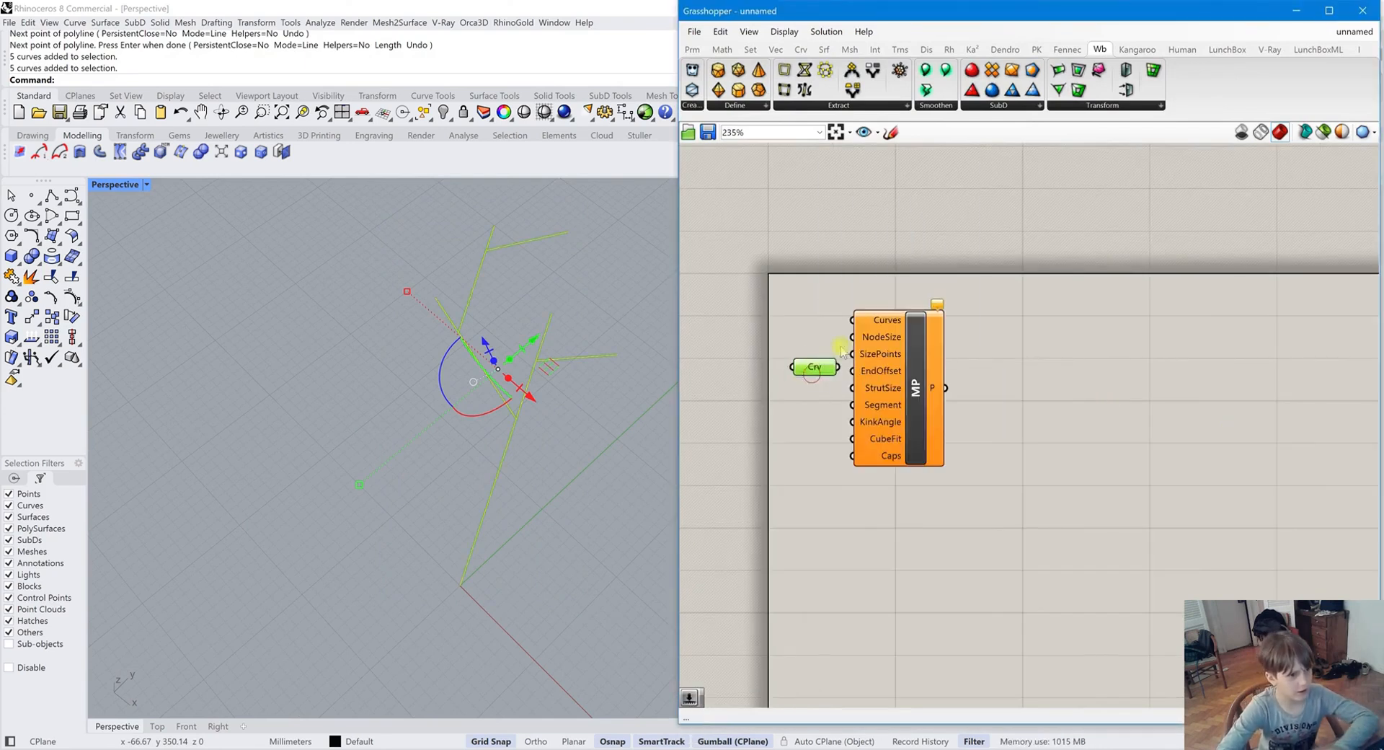
# Create a number slider with the value 10 and connect it to the NodeSize input of MultiPipe
pyautogui.moveTo(850, 337); pyautogui.dragTo(780, 304)
pyautogui.doubleClick(768, 312)
pyautogui.write('2')
pyautogui.click(792, 302)
pyautogui.scroll(5, 530, 385)
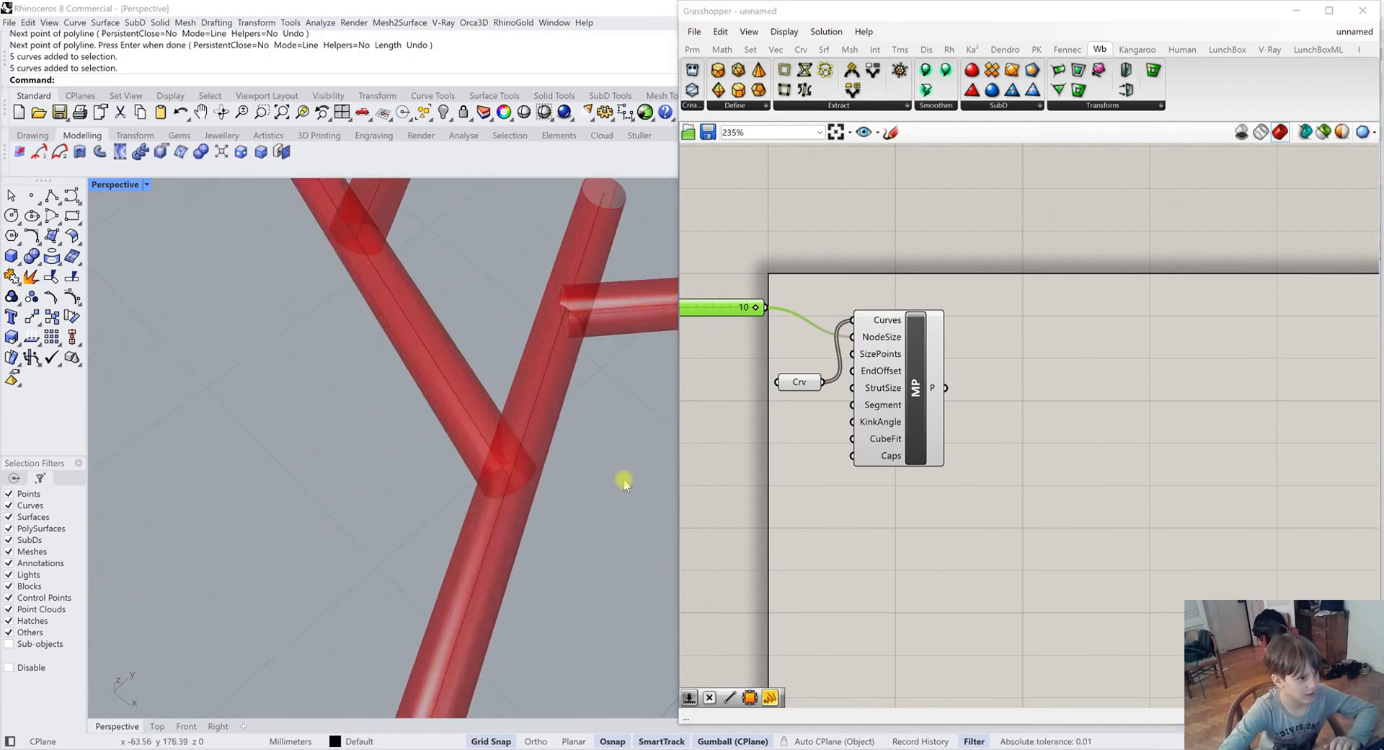
# Try inserting a Join Curves component between the Curve parameter and the Curves input of MultiPipe
pyautogui.scroll(5, 620, 478)
pyautogui.moveTo(591, 489); pyautogui.dragTo(518, 411, button='right')
pyautogui.scroll(-2, 1081, 418)
pyautogui.click(856, 393)
pyautogui.moveTo(877, 395); pyautogui.dragTo(702, 418)
pyautogui.click(813, 411)
pyautogui.doubleClick(813, 412)
pyautogui.write('joi')
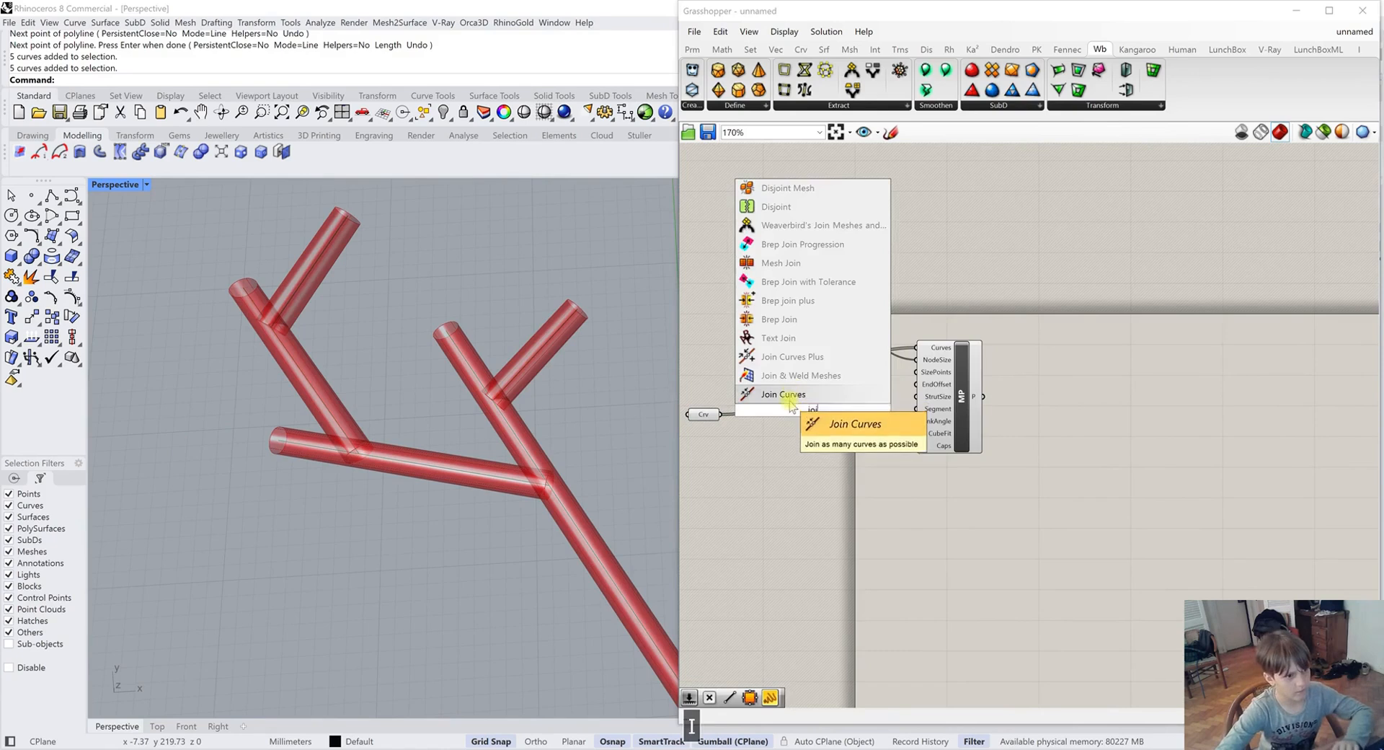
pyautogui.click(790, 400)
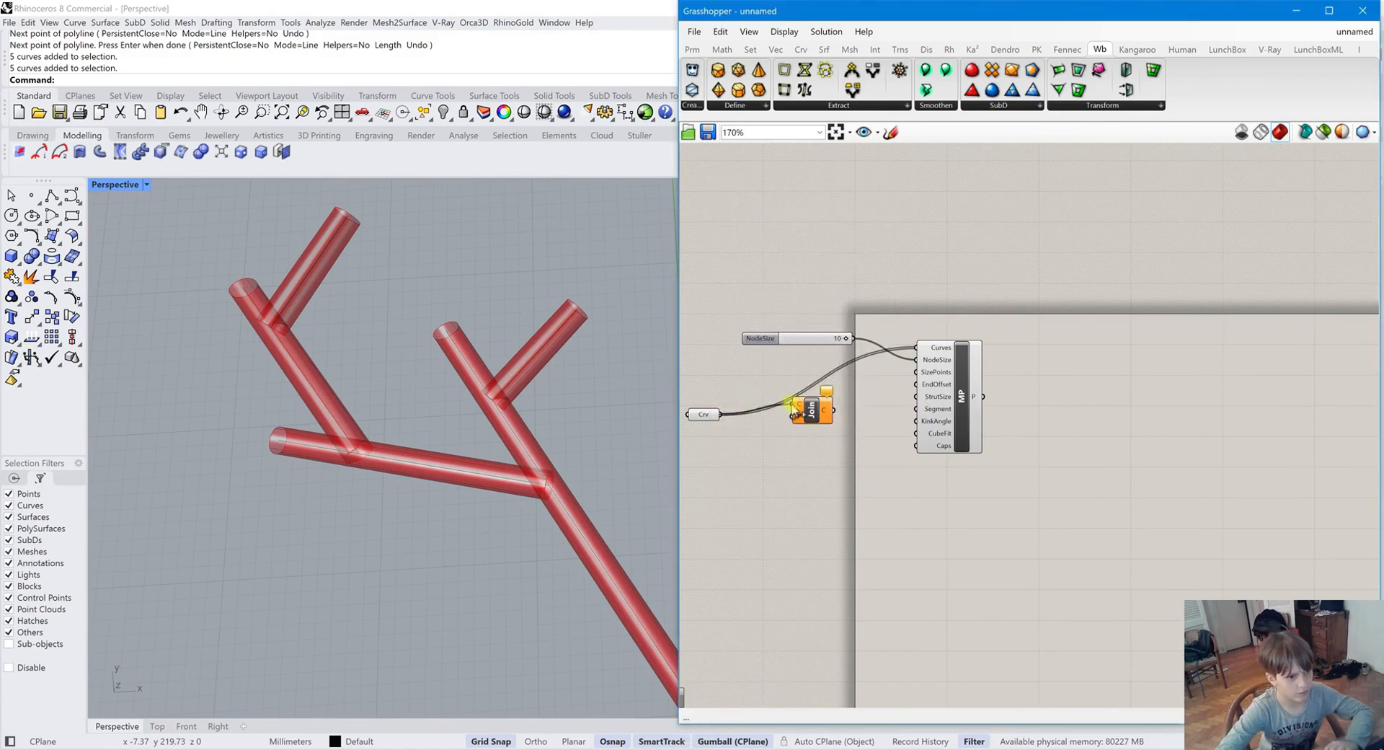
pyautogui.moveTo(839, 410); pyautogui.dragTo(915, 347)
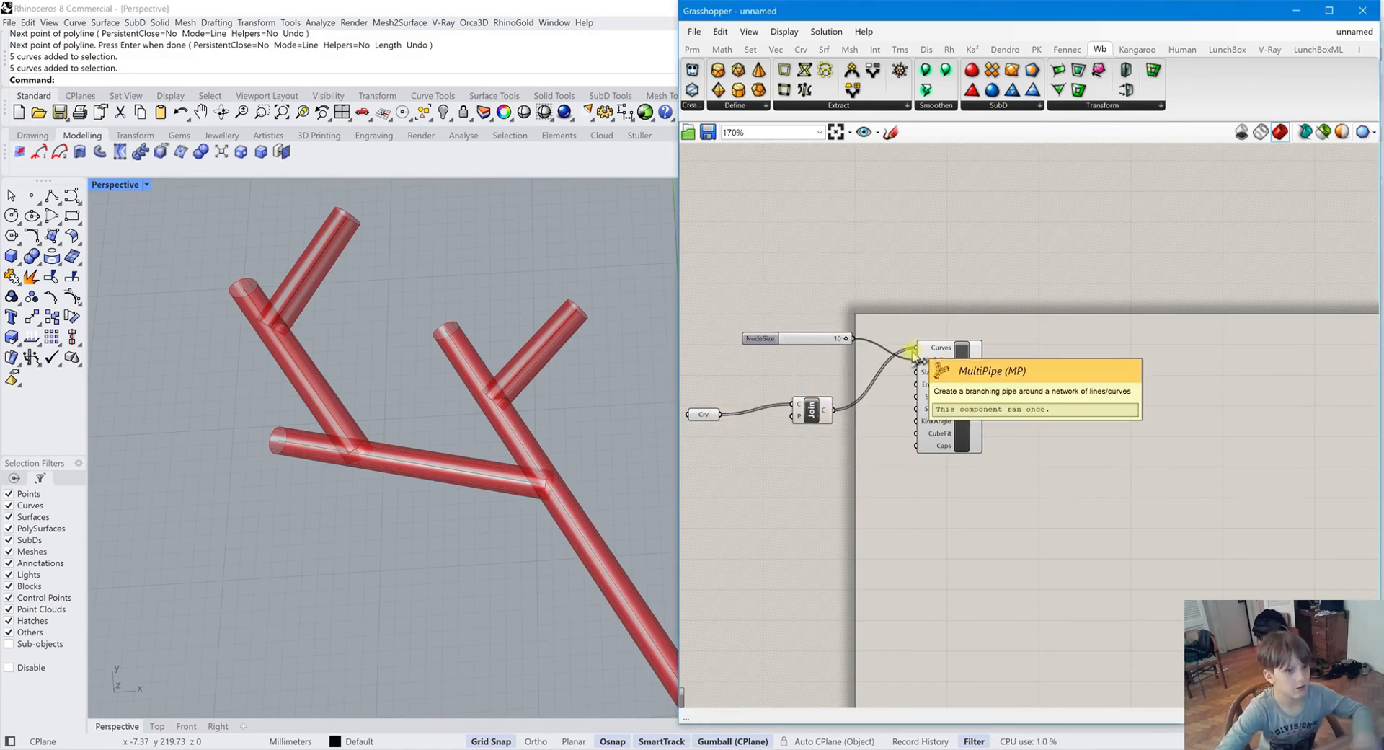
# Undo the Join Curves insertion and delete the MultiPipe component
pyautogui.hotkey('ctrl', 'z')
pyautogui.hotkey('ctrl', 'z')
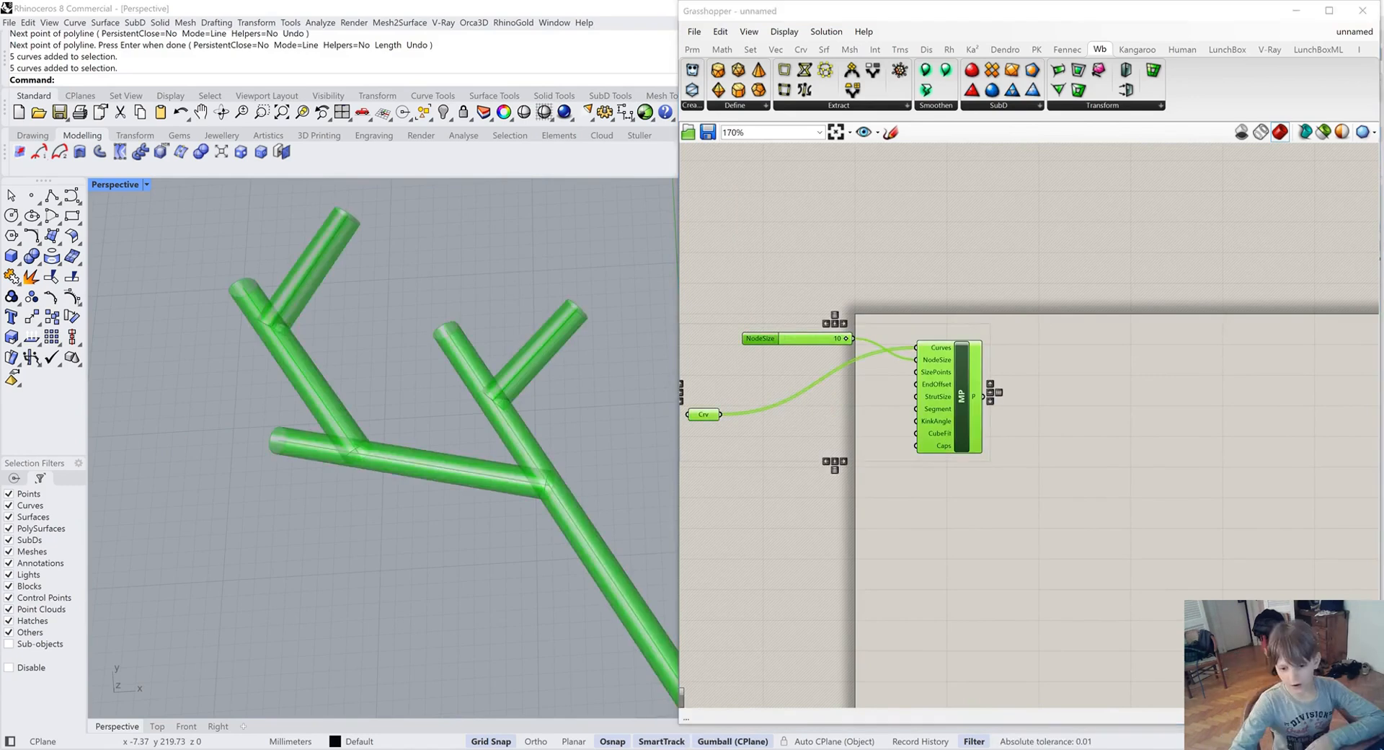
pyautogui.click(913, 318)
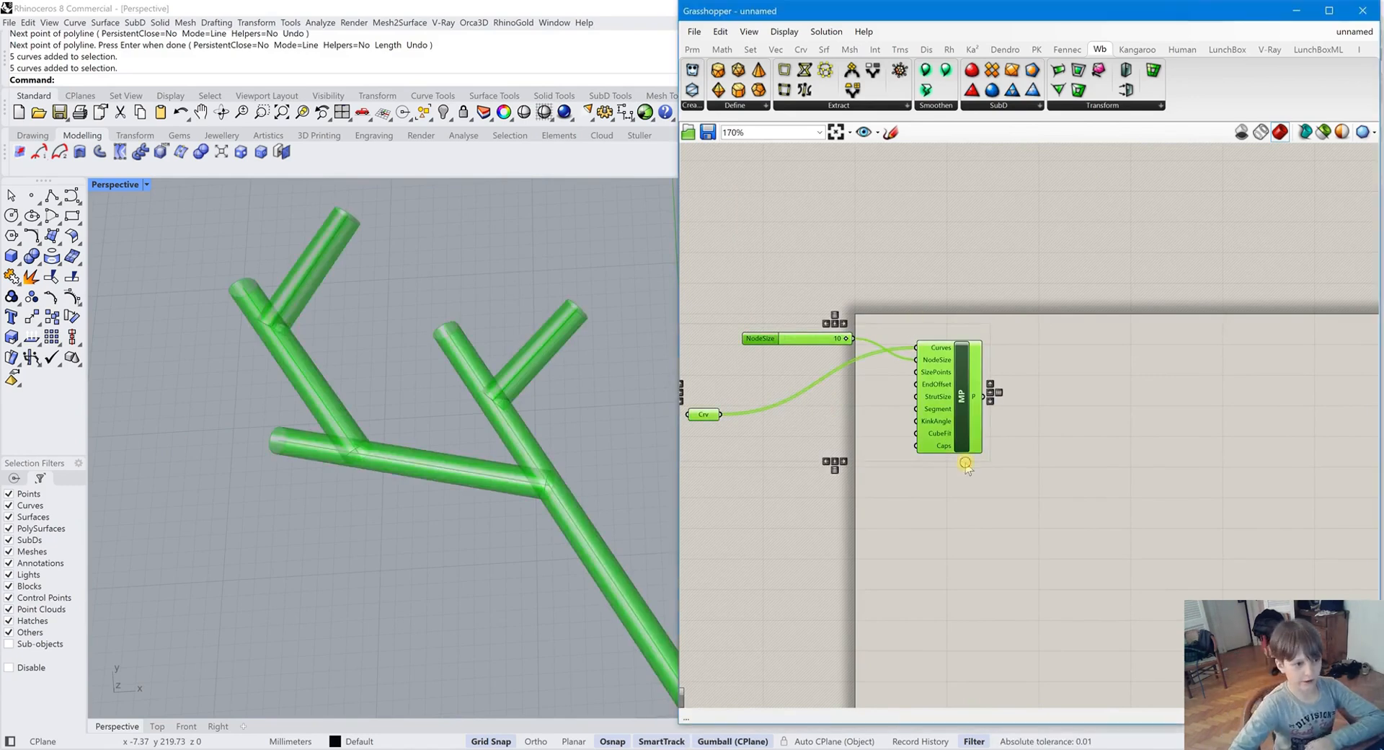
pyautogui.click(968, 407)
pyautogui.press('Delete')
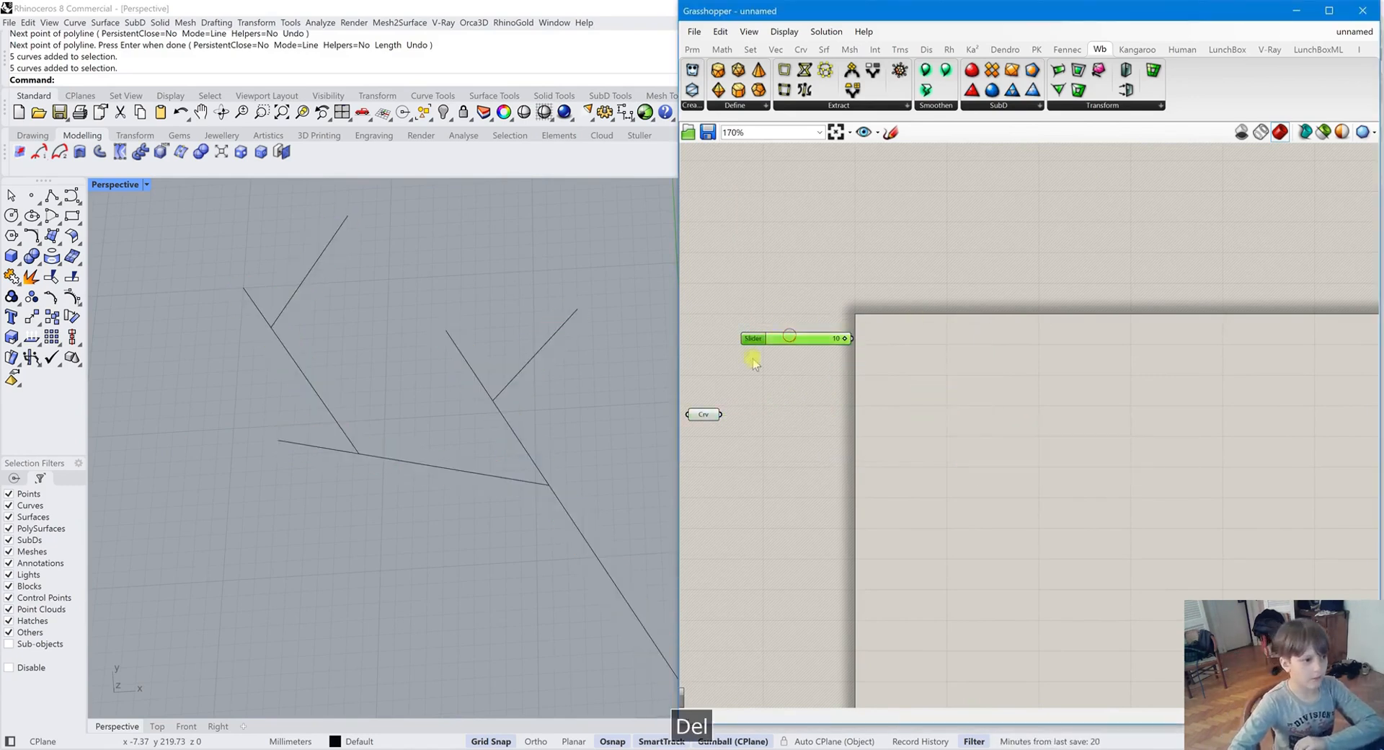
# Add the Dendro Curve To Volume component, connecting the slider of 10 to its R input and the Curve parameter to C
pyautogui.moveTo(752, 359); pyautogui.dragTo(733, 366)
pyautogui.click(746, 411)
pyautogui.moveTo(760, 440); pyautogui.dragTo(900, 347)
pyautogui.click(918, 462)
pyautogui.scroll(4, 1029, 361)
pyautogui.click(1020, 50)
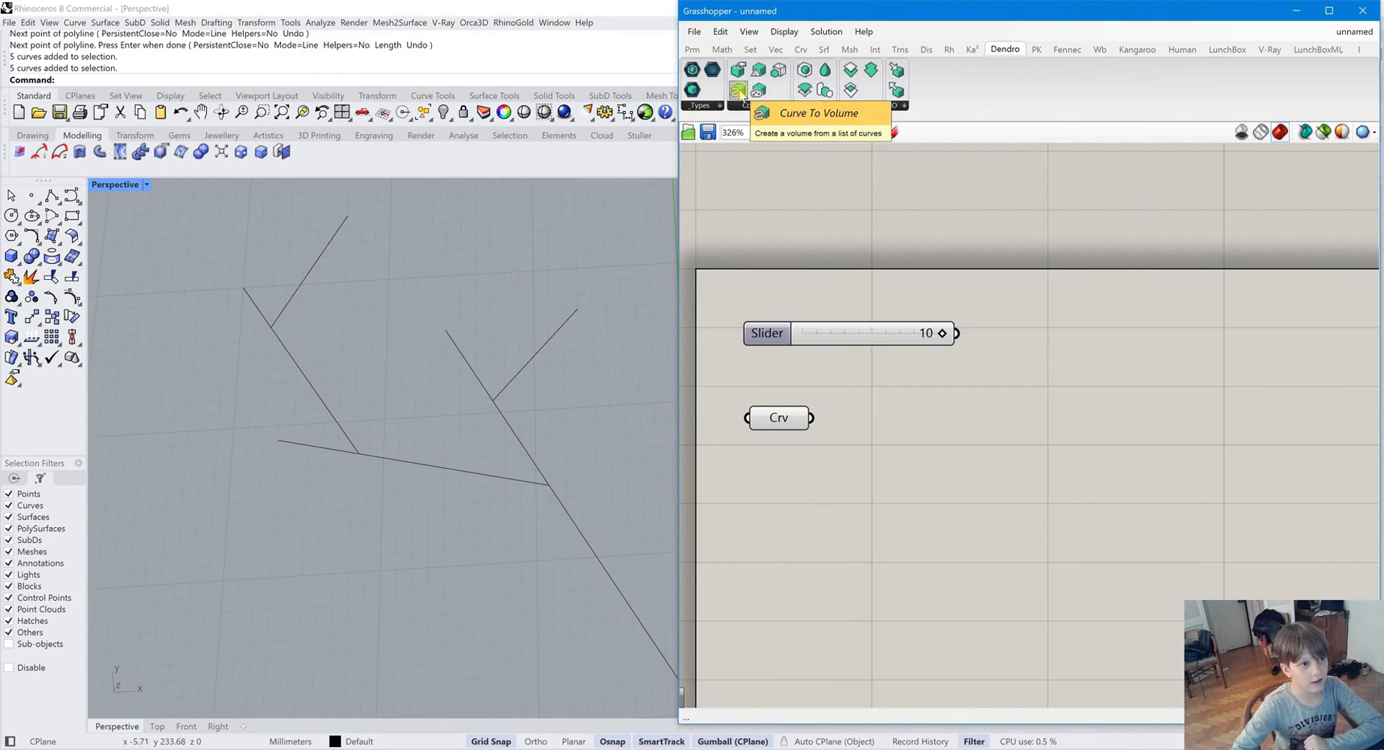
pyautogui.moveTo(742, 95); pyautogui.dragTo(824, 342)
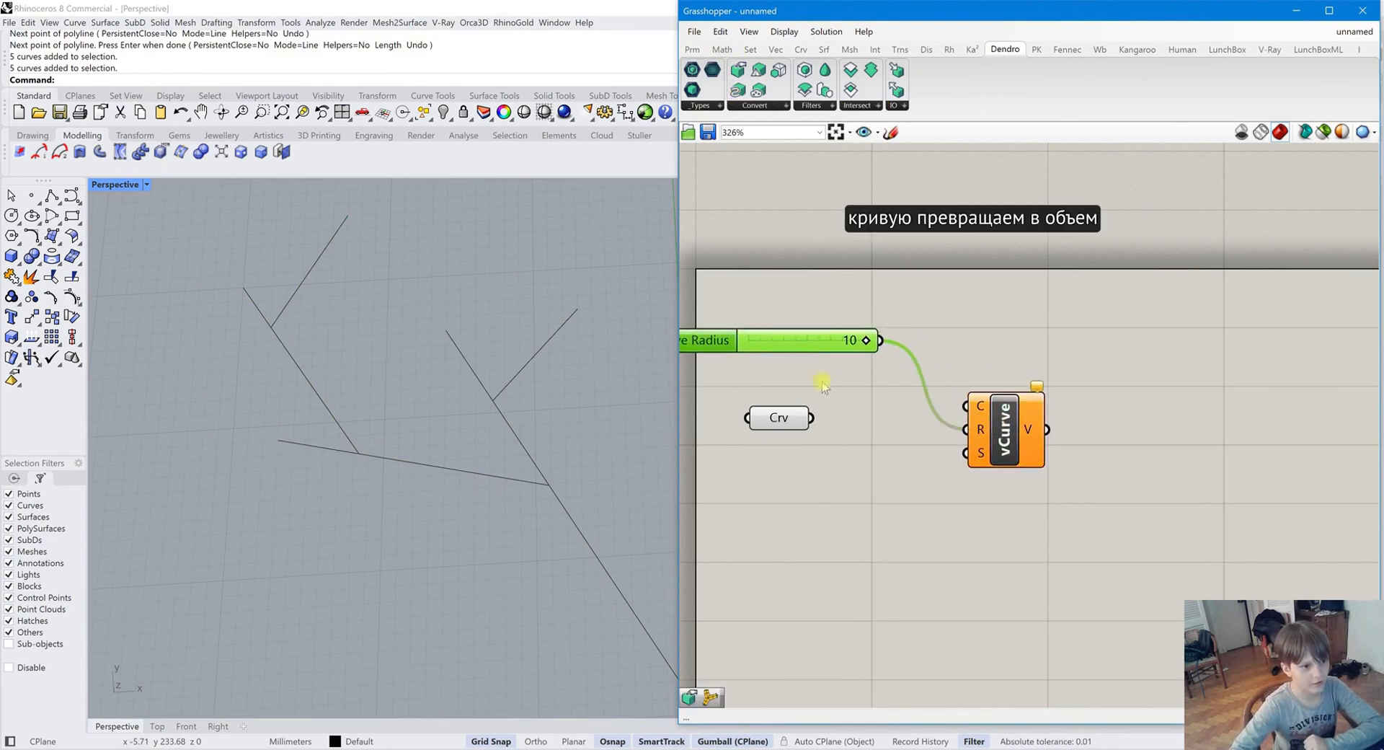
pyautogui.moveTo(978, 407); pyautogui.dragTo(978, 408)
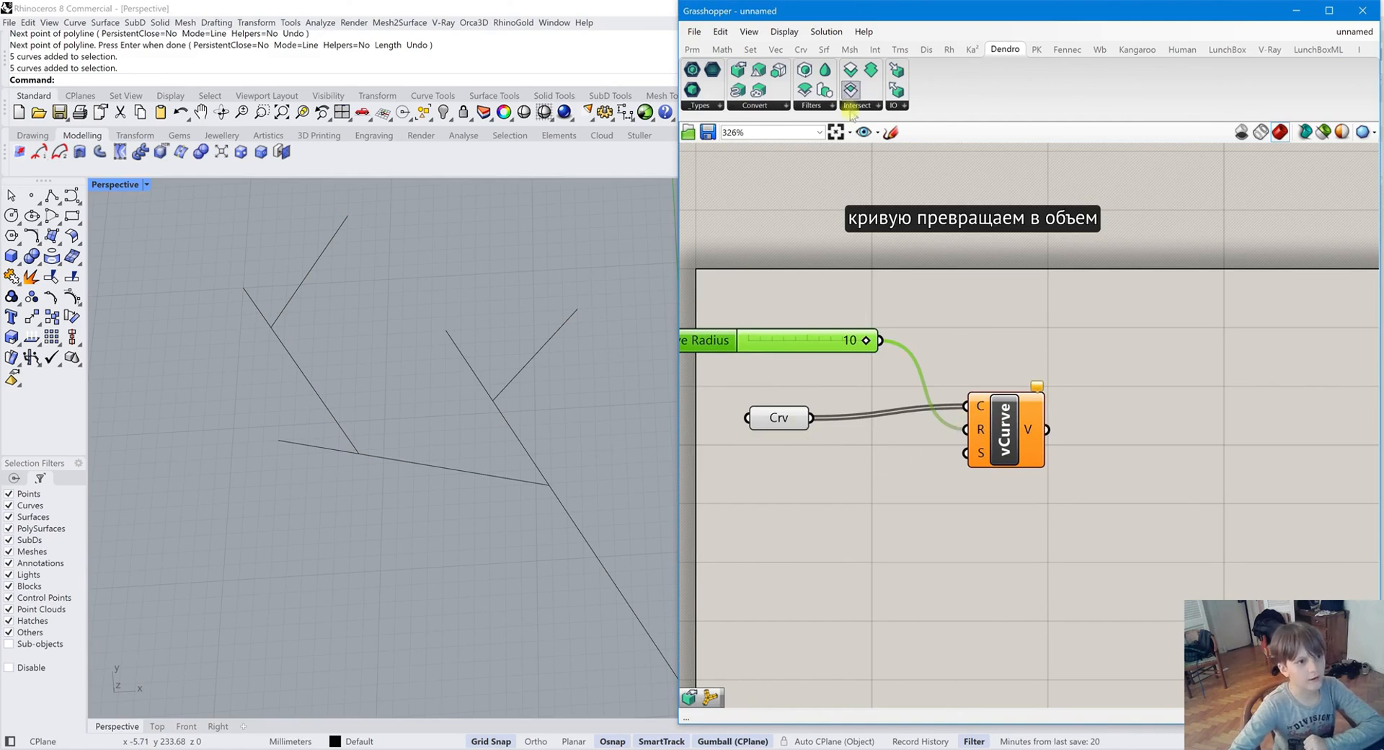
# Add a Dendro vSettings component and connect its output to the S input of vCurve
pyautogui.moveTo(739, 70); pyautogui.dragTo(966, 452)
pyautogui.moveTo(826, 513); pyautogui.dragTo(906, 514)
pyautogui.click(491, 470)
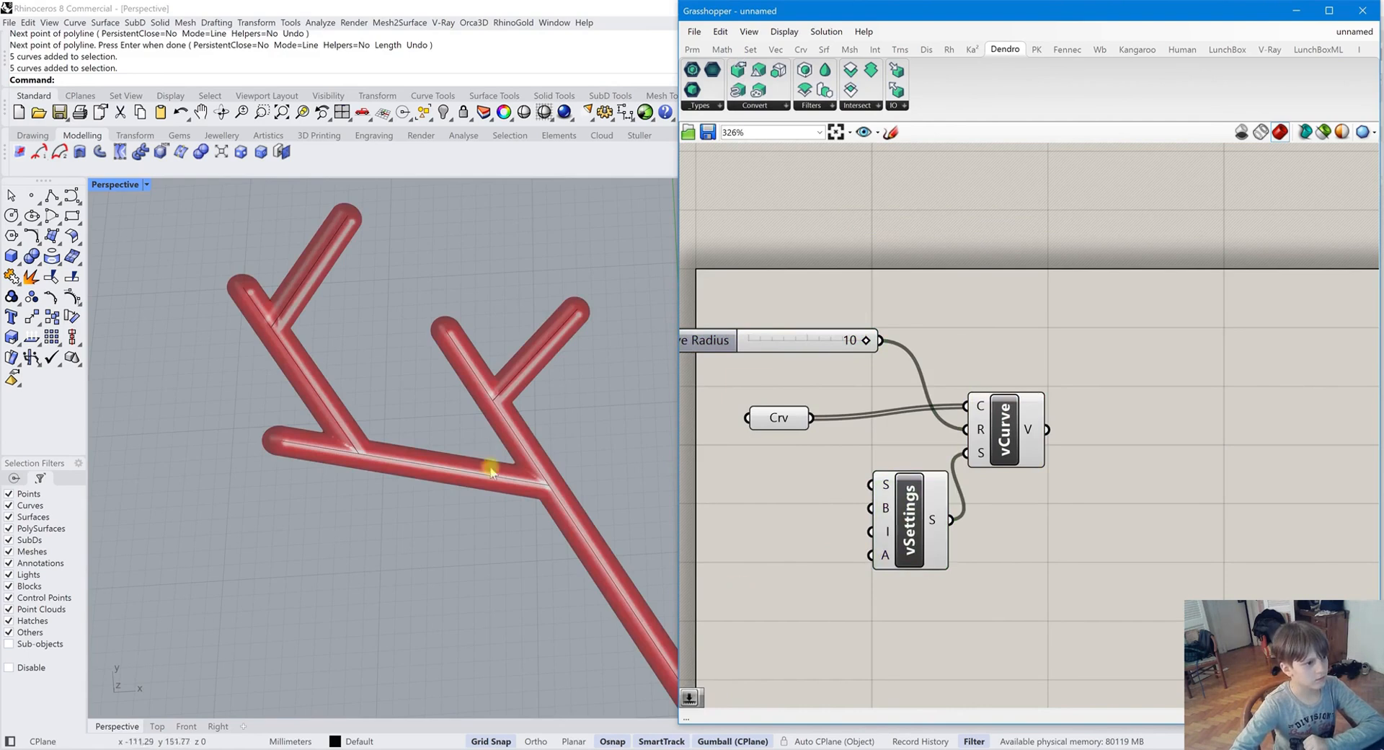
# Examine how the branches of the curve volume join at their junctions
pyautogui.scroll(8, 330, 429)
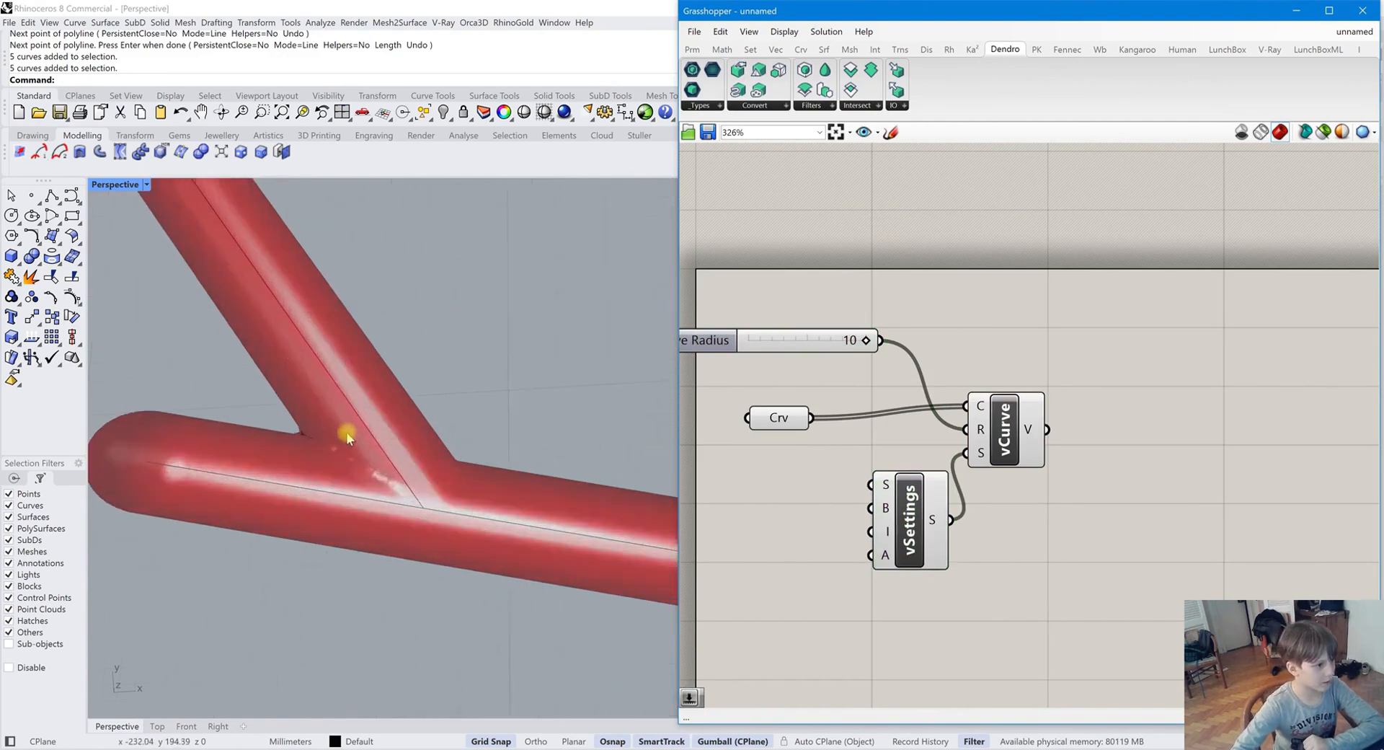
pyautogui.scroll(-10, 276, 402)
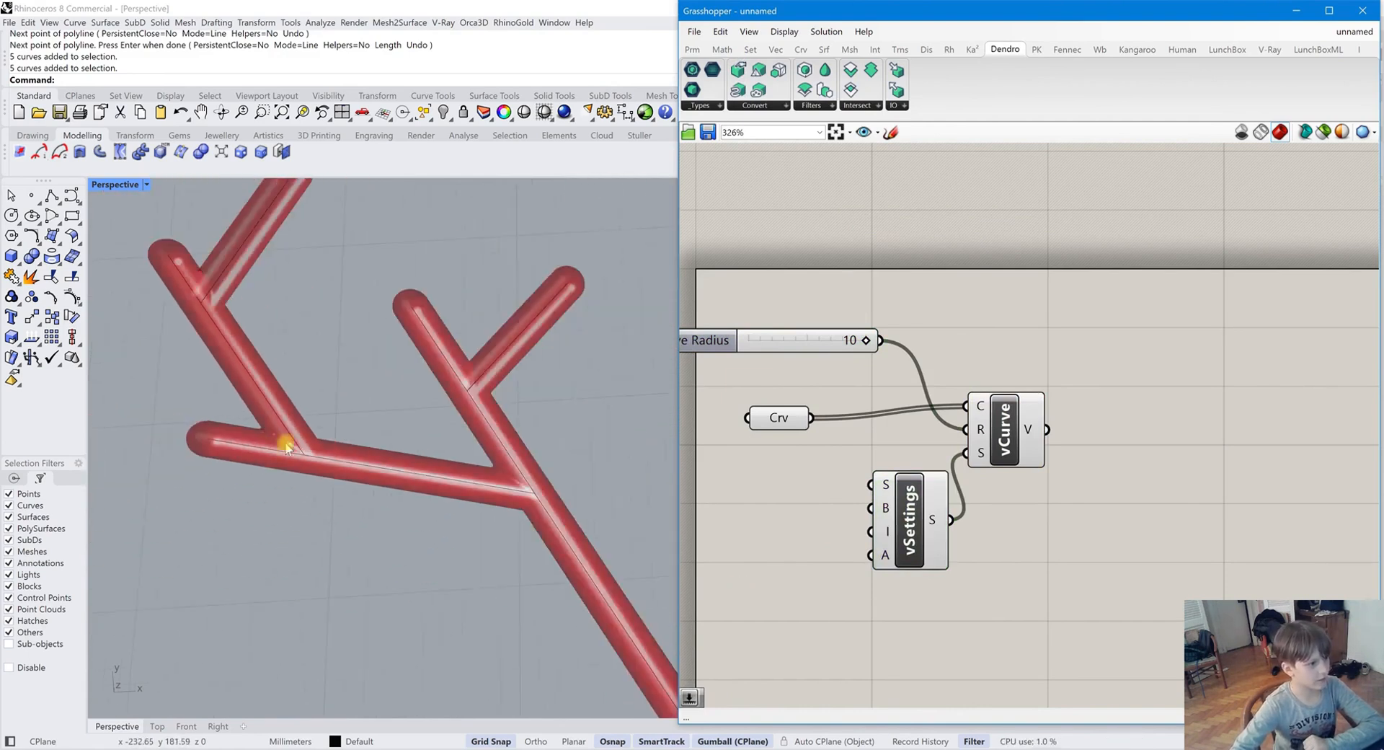
pyautogui.scroll(6, 498, 481)
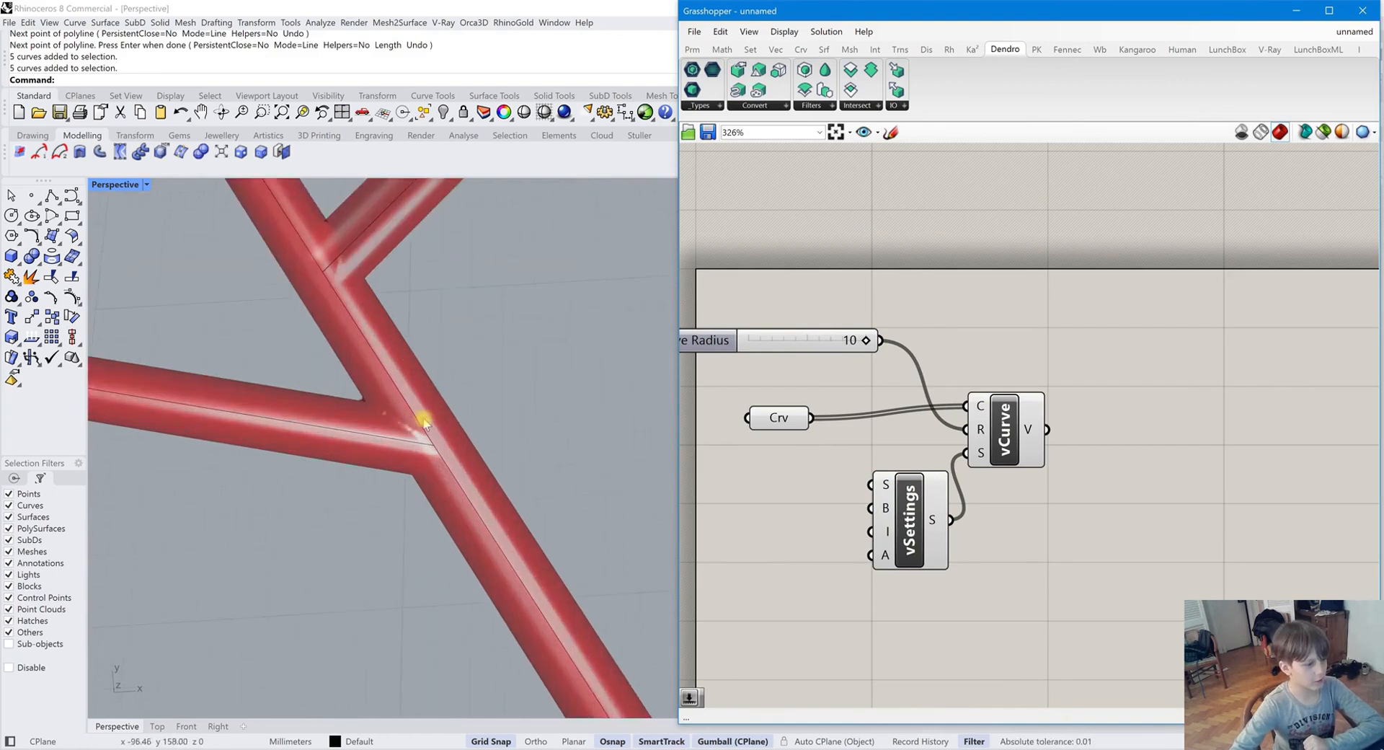
pyautogui.scroll(-5, 426, 472)
pyautogui.scroll(-3, 692, 542)
pyautogui.scroll(-4, 569, 484)
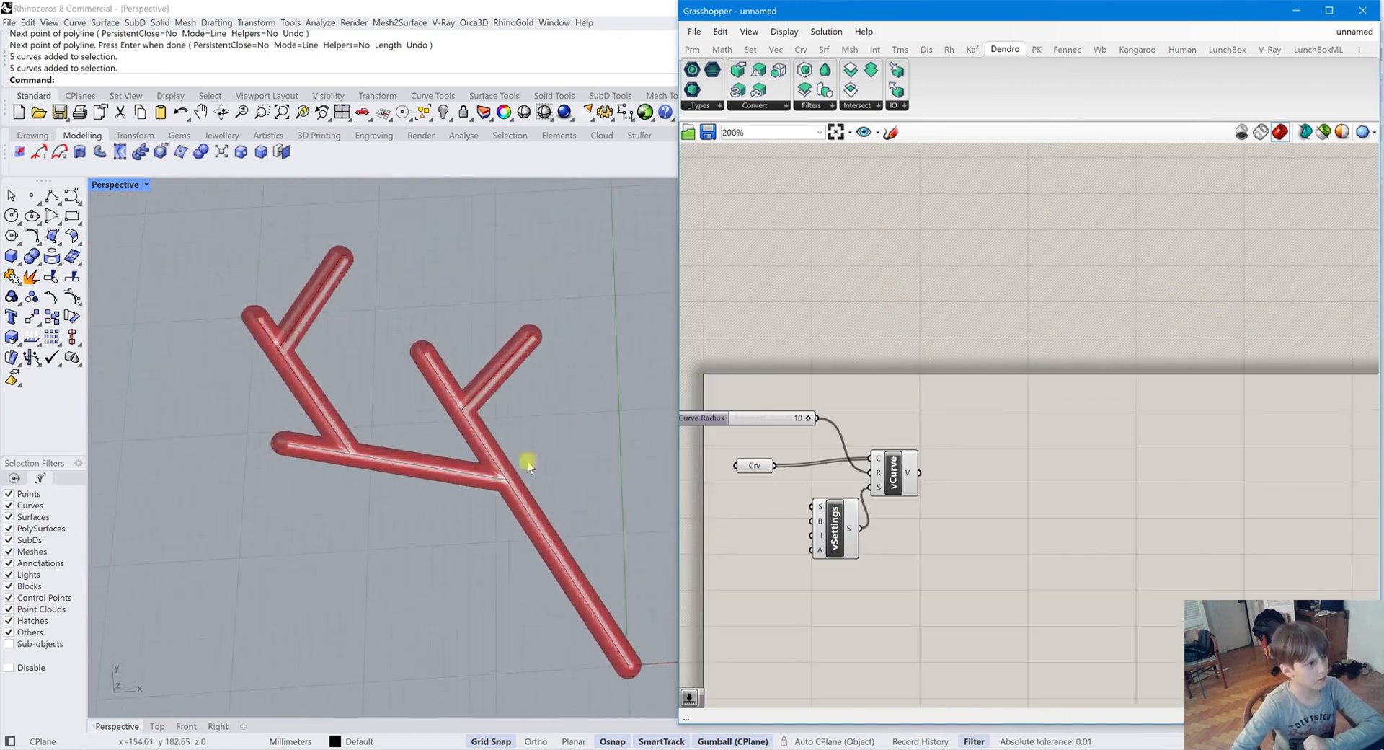
# Create a number slider for the S (voxel size) input of vSettings and set it to 6
pyautogui.scroll(2, 763, 530)
pyautogui.scroll(3, 763, 531)
pyautogui.doubleClick(790, 495)
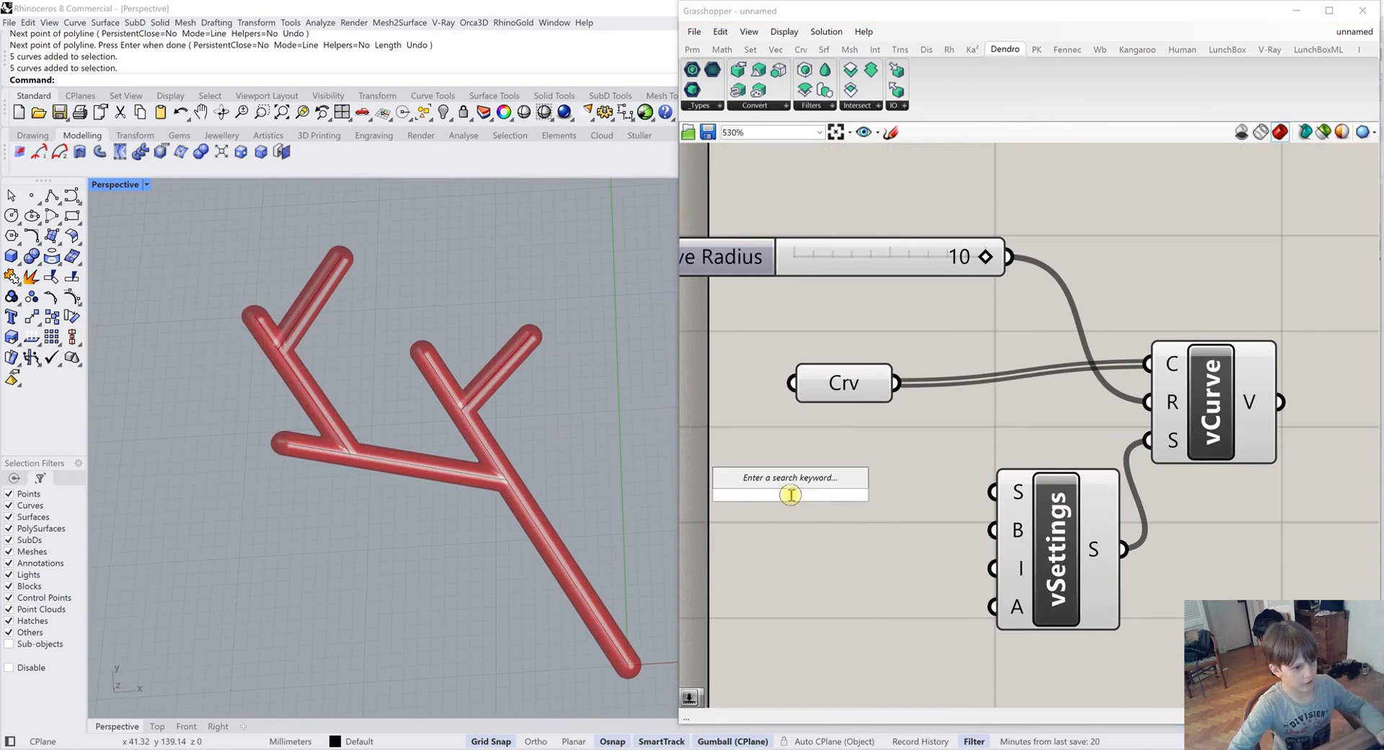
pyautogui.write('1')
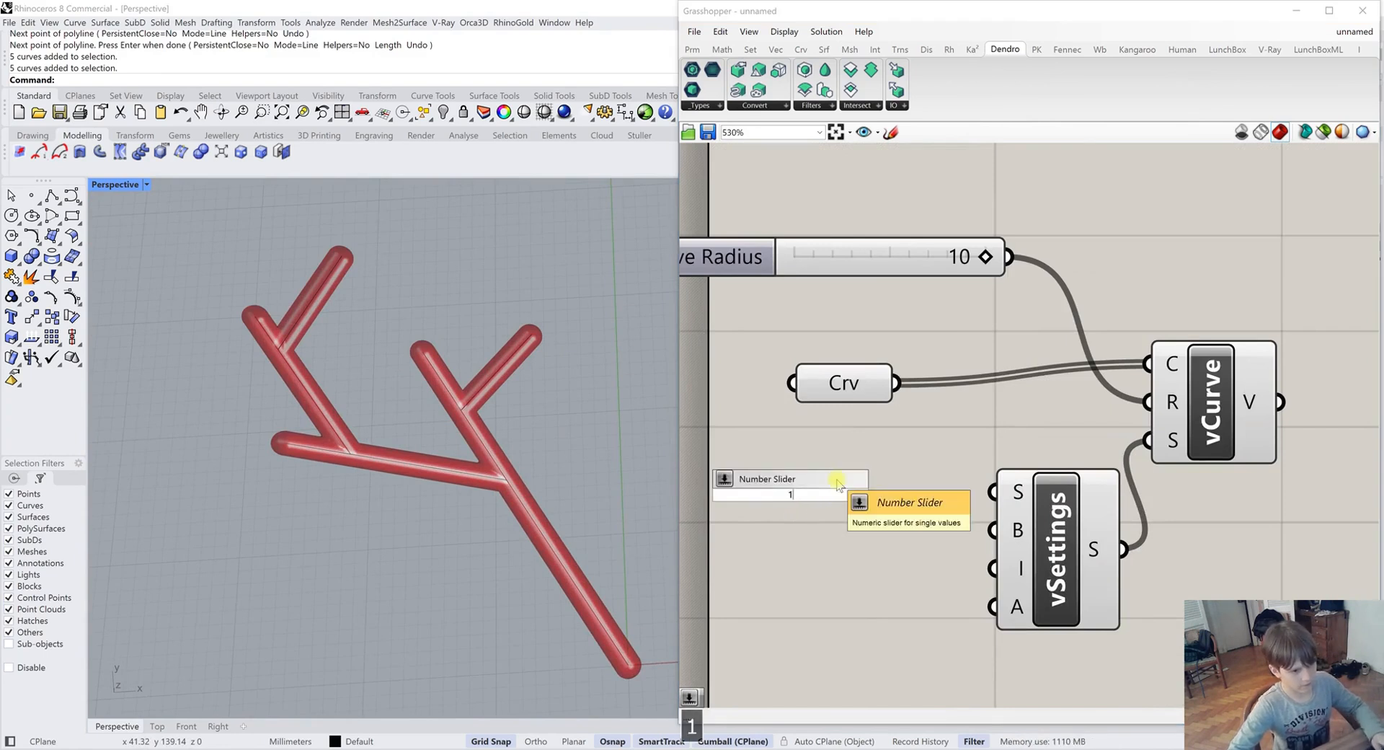
pyautogui.write('2')
pyautogui.press('Return')
pyautogui.moveTo(978, 505); pyautogui.dragTo(1011, 496)
pyautogui.moveTo(789, 494); pyautogui.dragTo(783, 499)
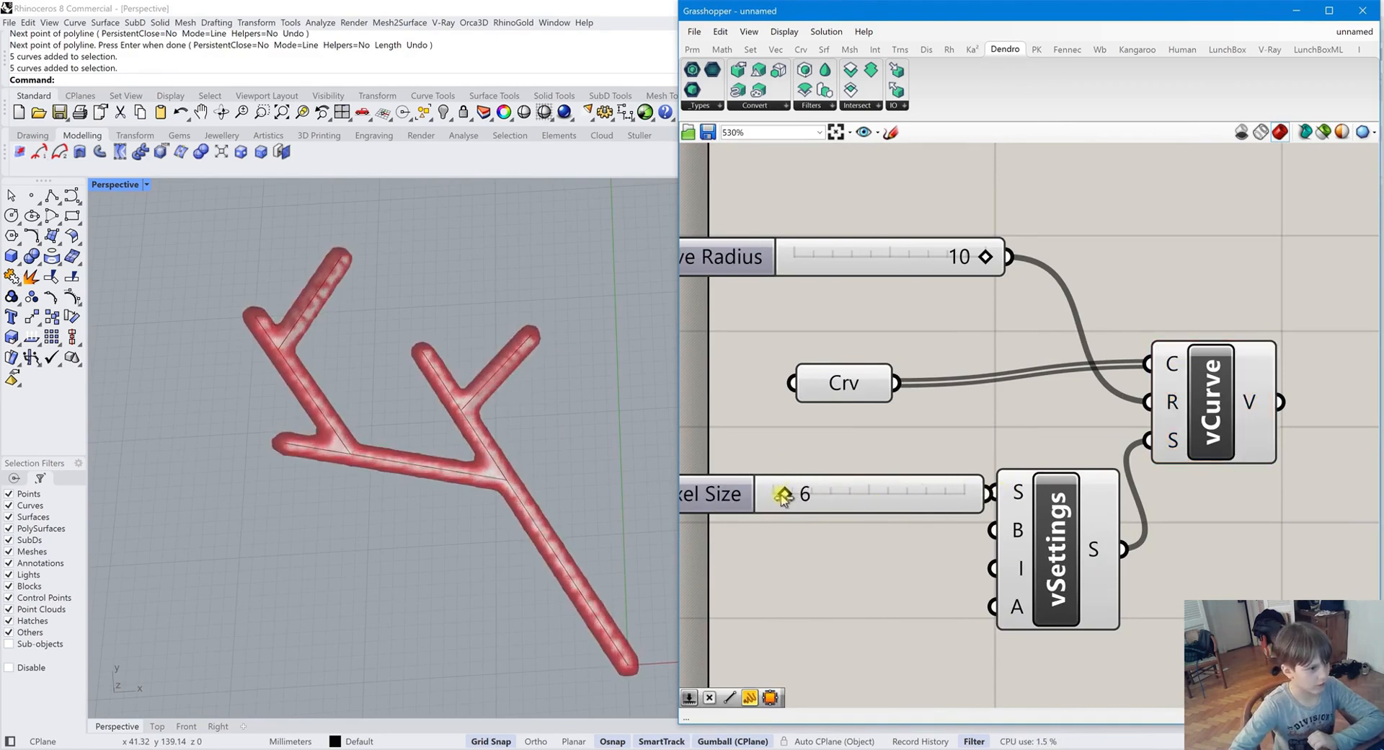
pyautogui.scroll(3, 465, 467)
pyautogui.moveTo(497, 485); pyautogui.dragTo(531, 515, button='right')
pyautogui.scroll(-2, 531, 515)
# Add a Custom Preview component fed by the vCurve volume output and inspect the shaded branches
pyautogui.scroll(-2, 813, 503)
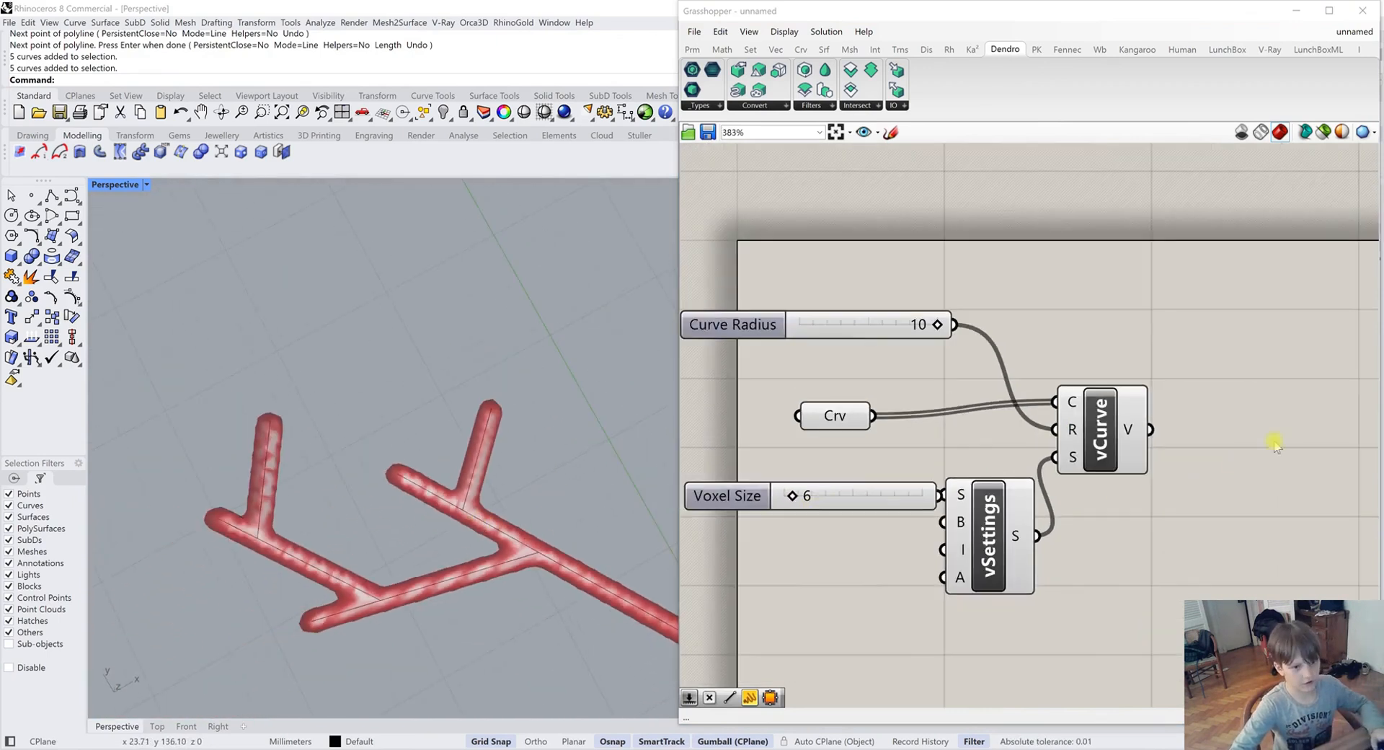
pyautogui.doubleClick(1253, 403)
pyautogui.write('Su')
pyautogui.press('BackSpace')
pyautogui.press('BackSpace')
pyautogui.write('cus')
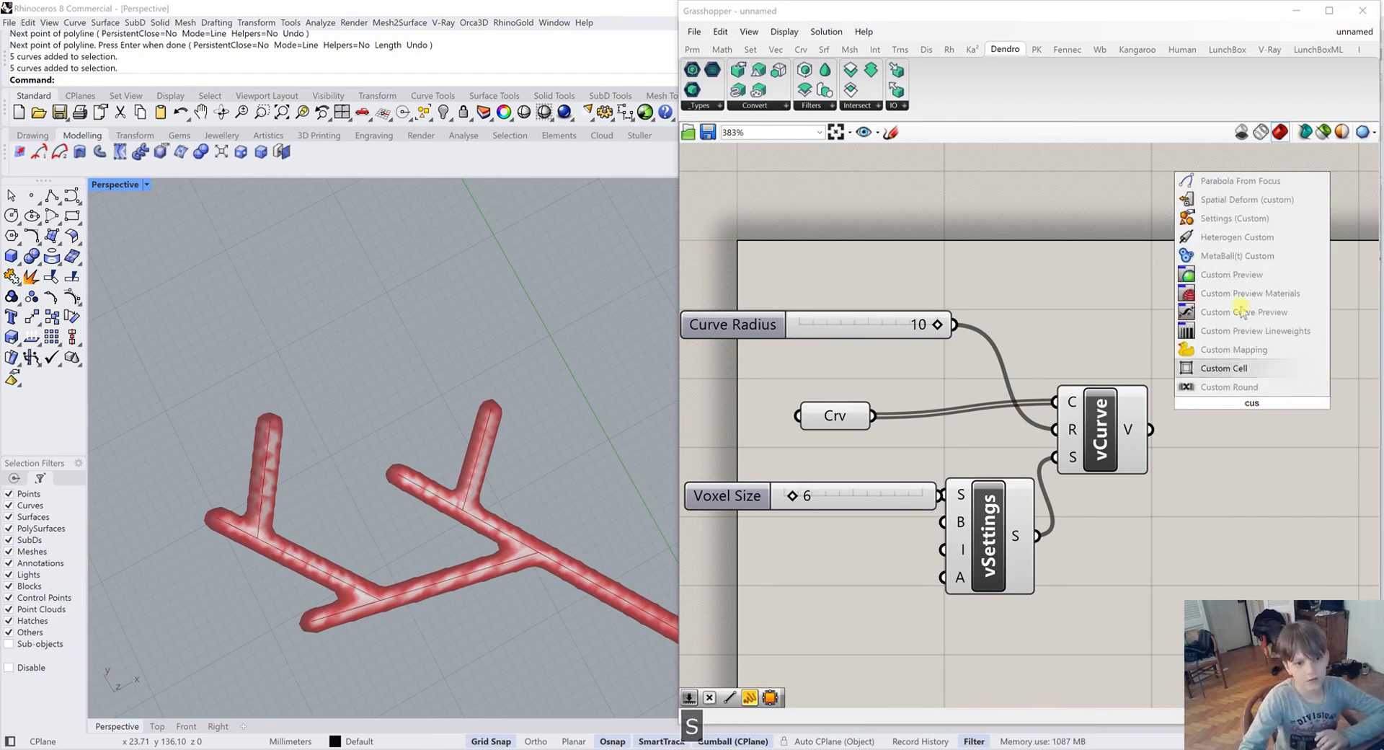
pyautogui.click(1267, 275)
pyautogui.moveTo(1218, 388); pyautogui.dragTo(1215, 381)
pyautogui.scroll(-2, 396, 580)
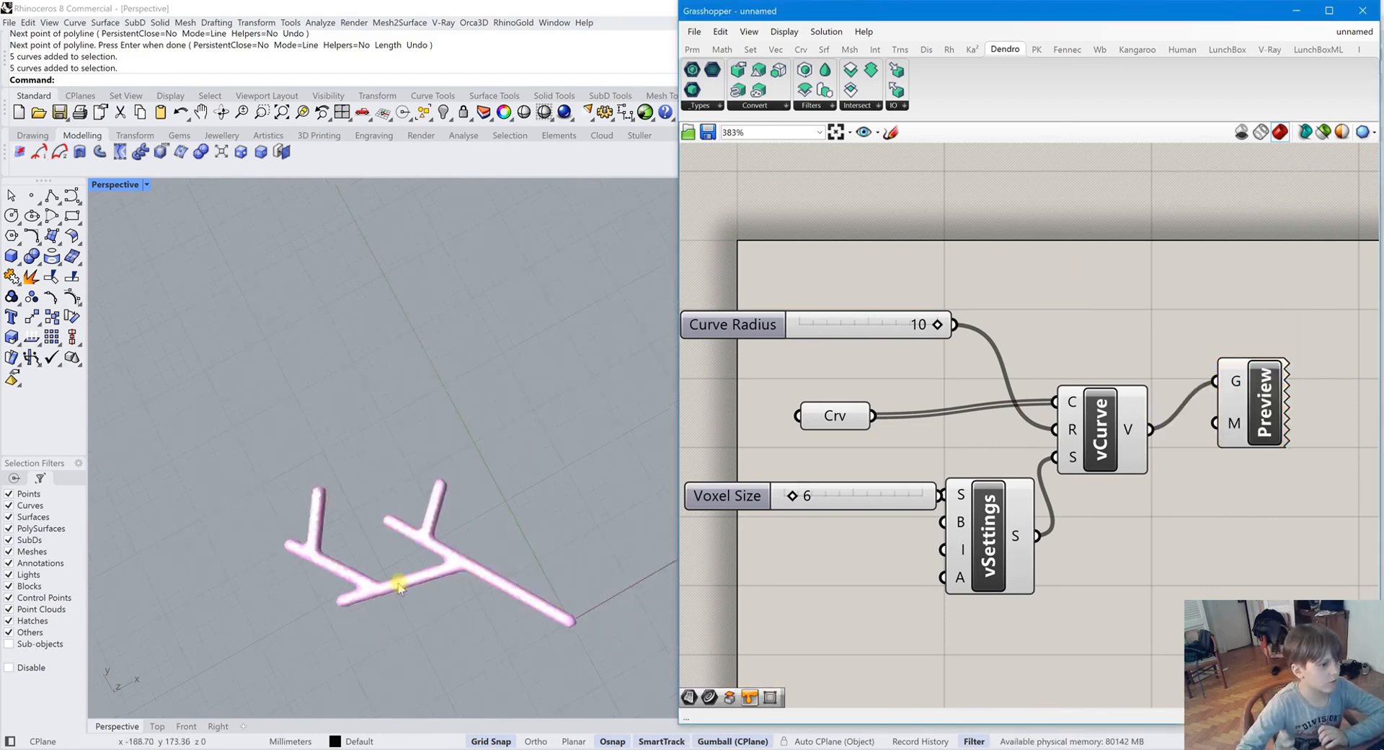
pyautogui.scroll(6, 337, 593)
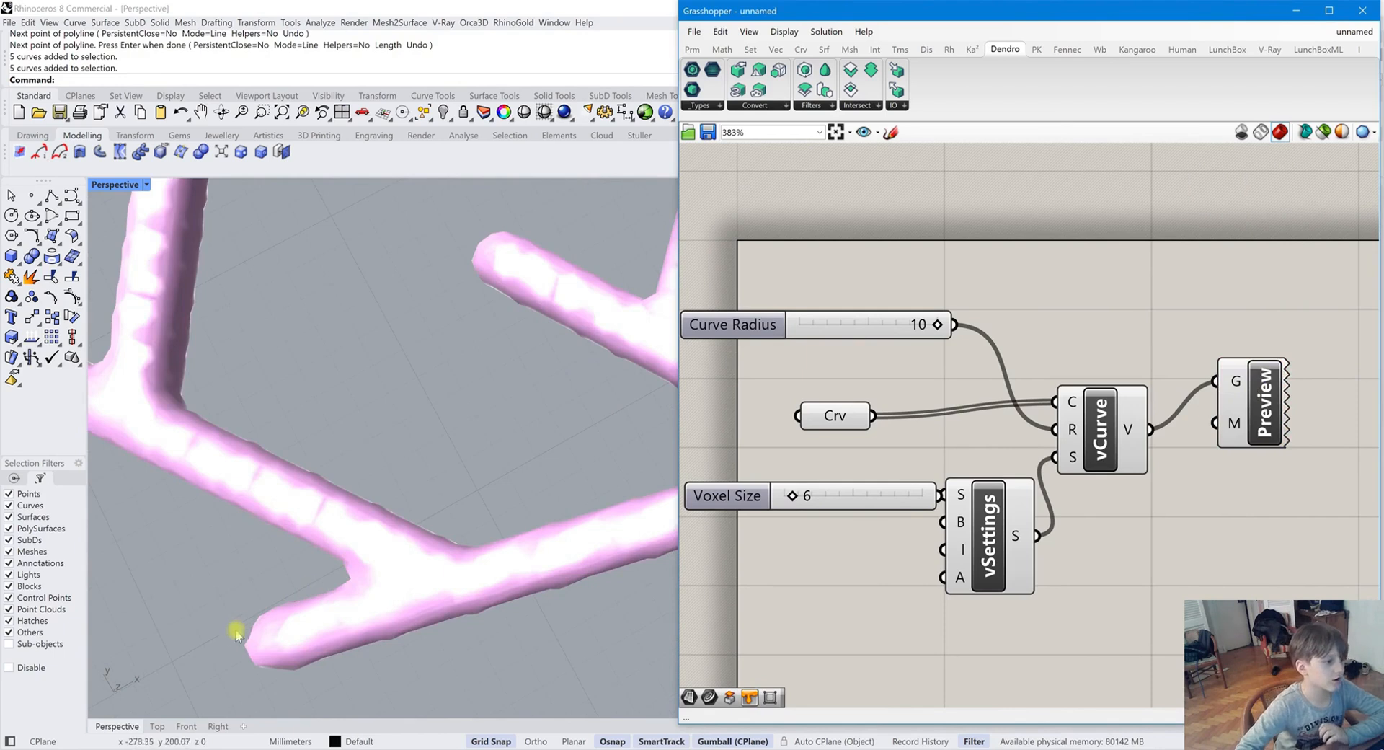
pyautogui.scroll(-4, 324, 494)
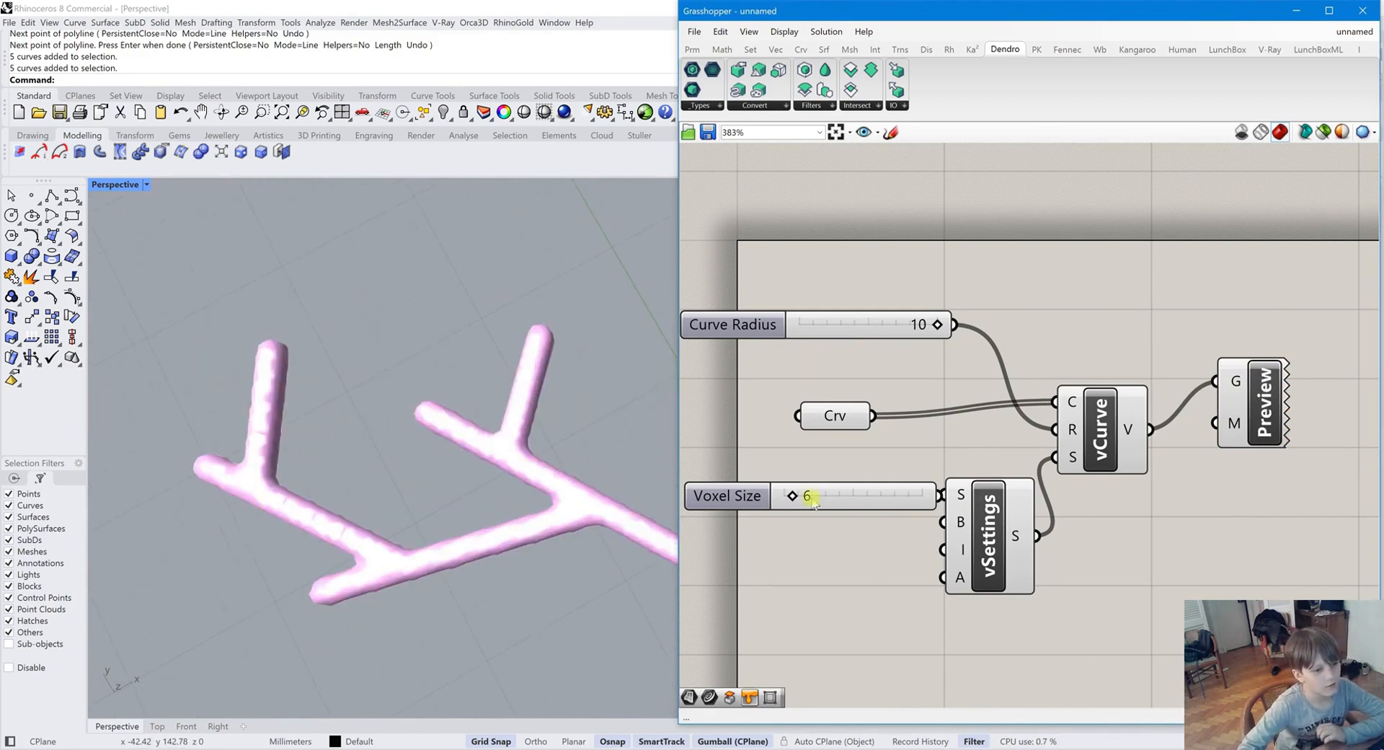
# Set the Voxel Size slider of the curve volume to 1 and inspect the branch junctions up close
pyautogui.moveTo(791, 495); pyautogui.dragTo(786, 497)
pyautogui.moveTo(584, 556); pyautogui.dragTo(577, 417, button='right')
pyautogui.scroll(-10, 555, 427)
pyautogui.scroll(2, 528, 476)
pyautogui.scroll(-15, 489, 532)
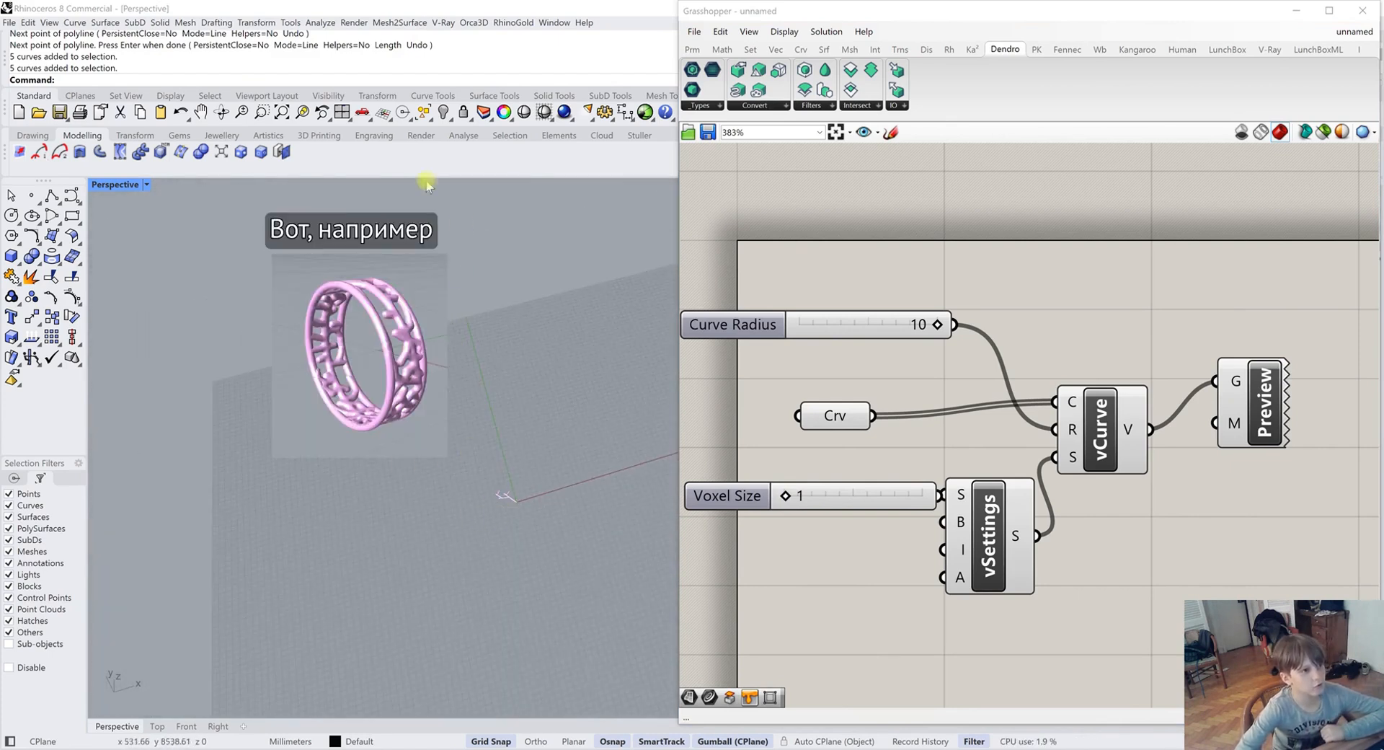
pyautogui.scroll(8, 432, 550)
pyautogui.scroll(5, 500, 528)
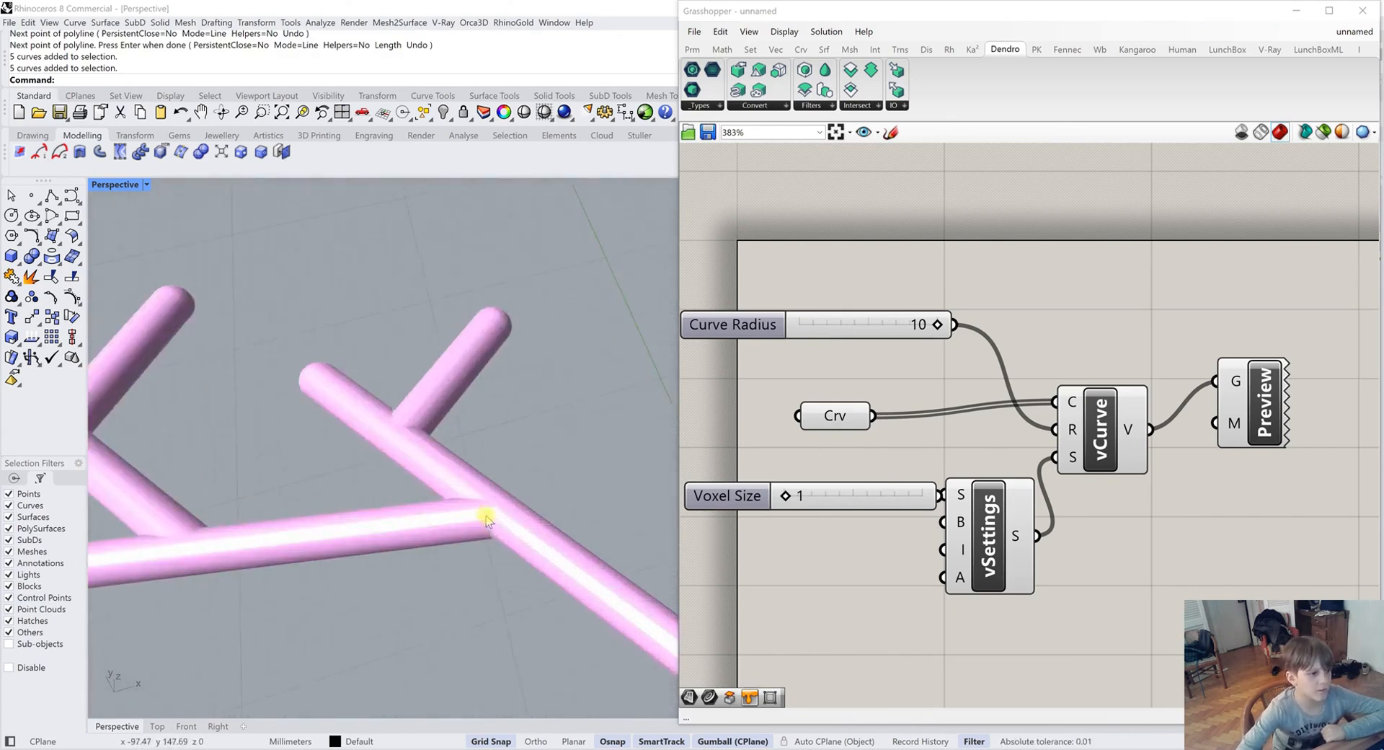
# Set the Voxel Size slider to 3 and inspect how the branches blend at their junctions from several angles
pyautogui.moveTo(785, 495); pyautogui.dragTo(789, 495)
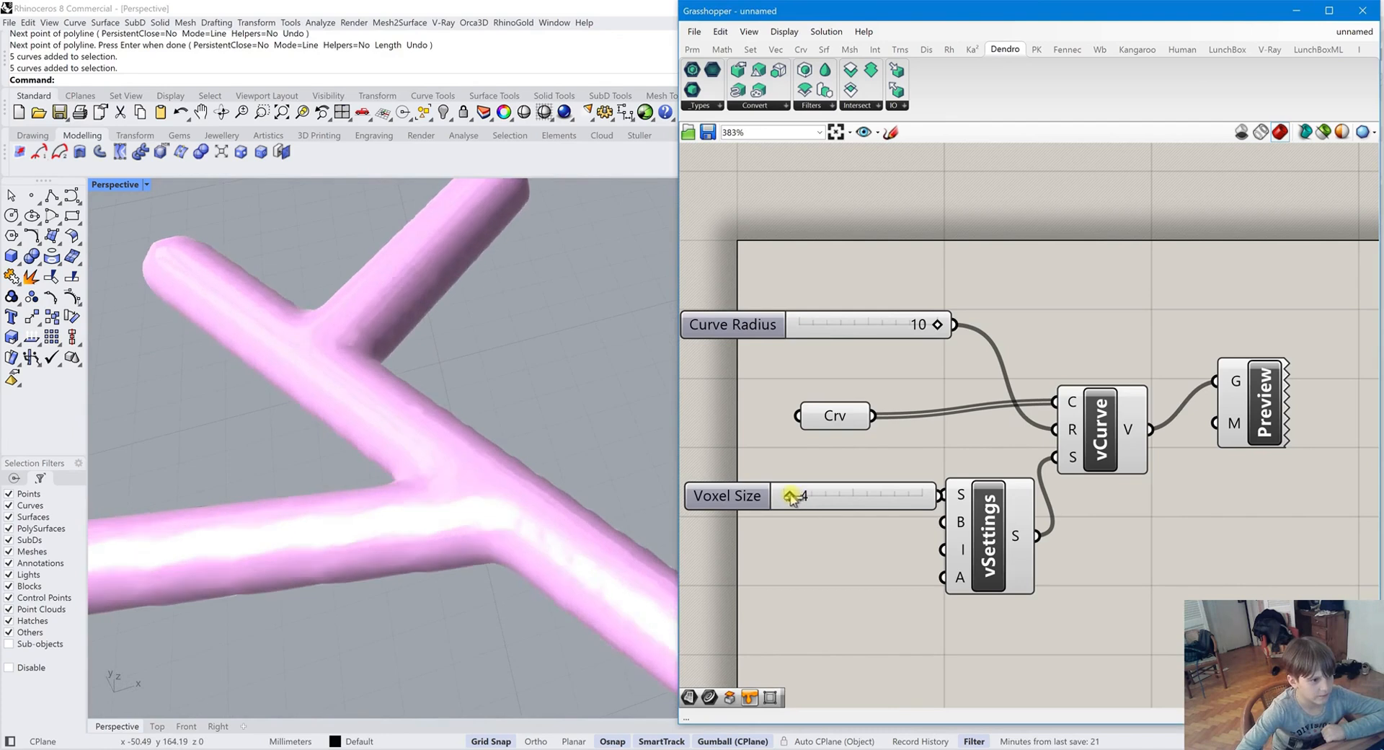
pyautogui.scroll(-8, 525, 511)
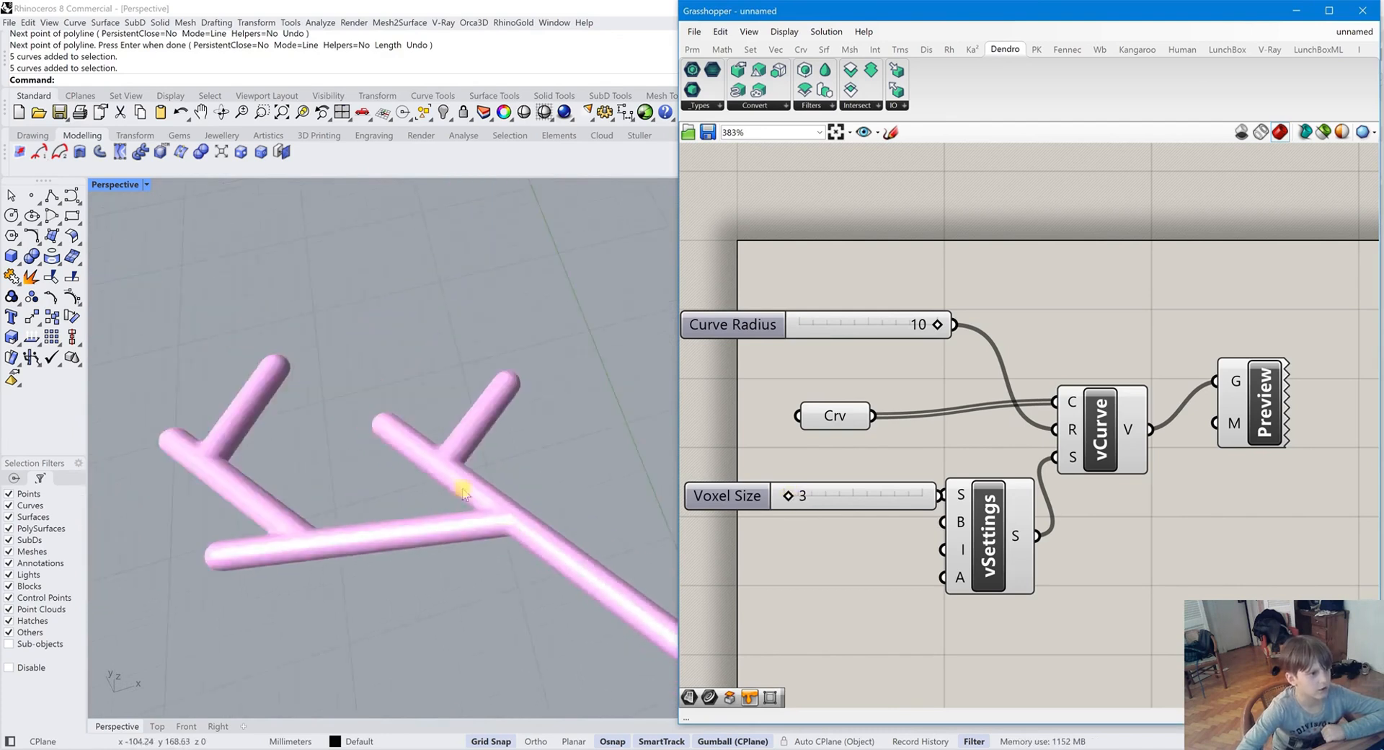
pyautogui.scroll(4, 271, 525)
pyautogui.moveTo(272, 526); pyautogui.dragTo(281, 579, button='right')
pyautogui.scroll(8, 389, 482)
pyautogui.scroll(-6, 390, 482)
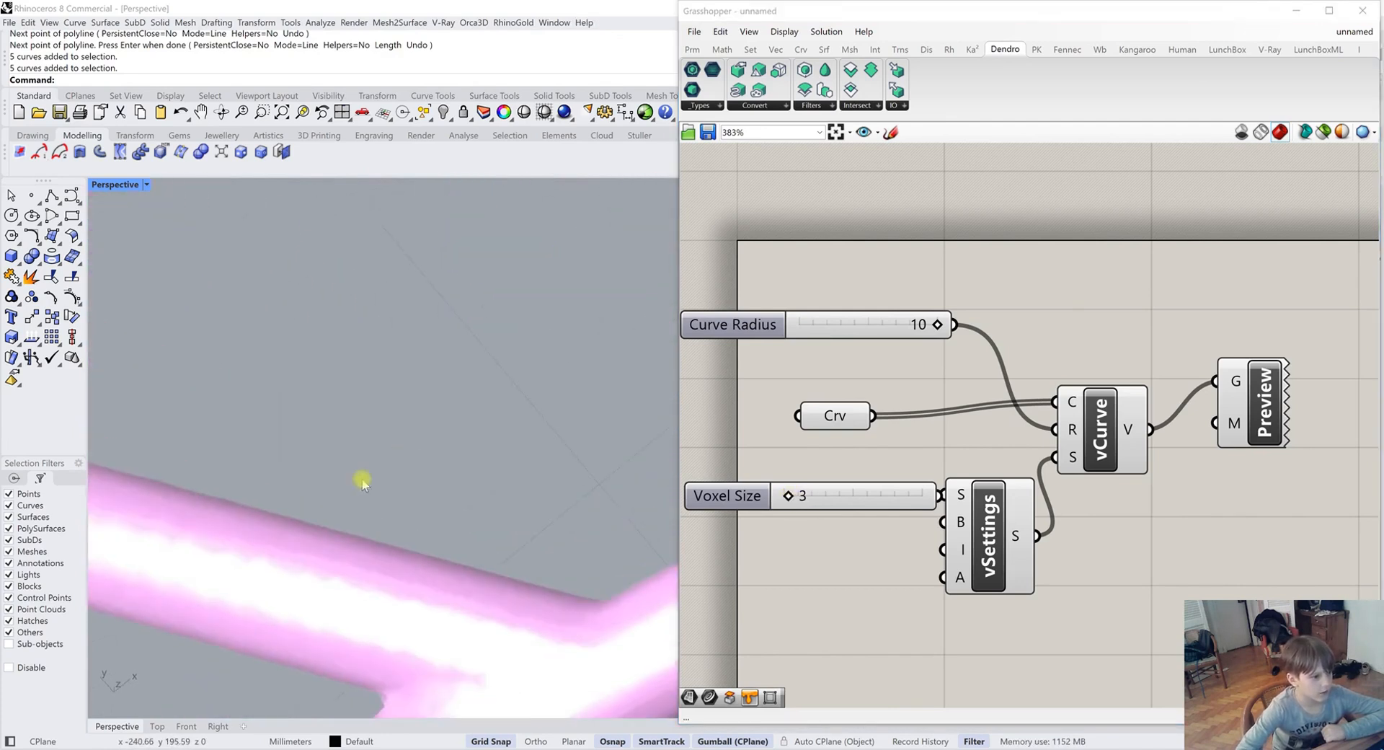
pyautogui.scroll(-5, 536, 552)
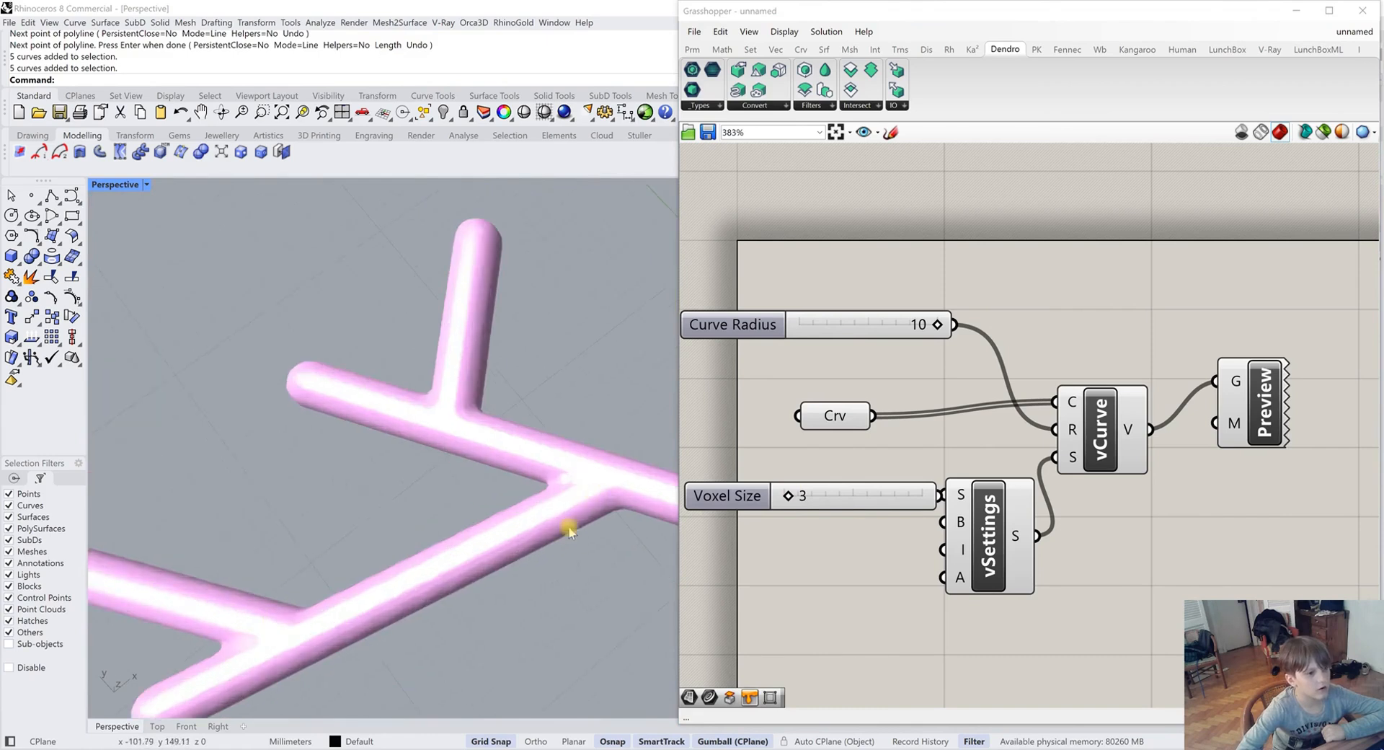
pyautogui.moveTo(494, 540); pyautogui.dragTo(171, 512, button='right')
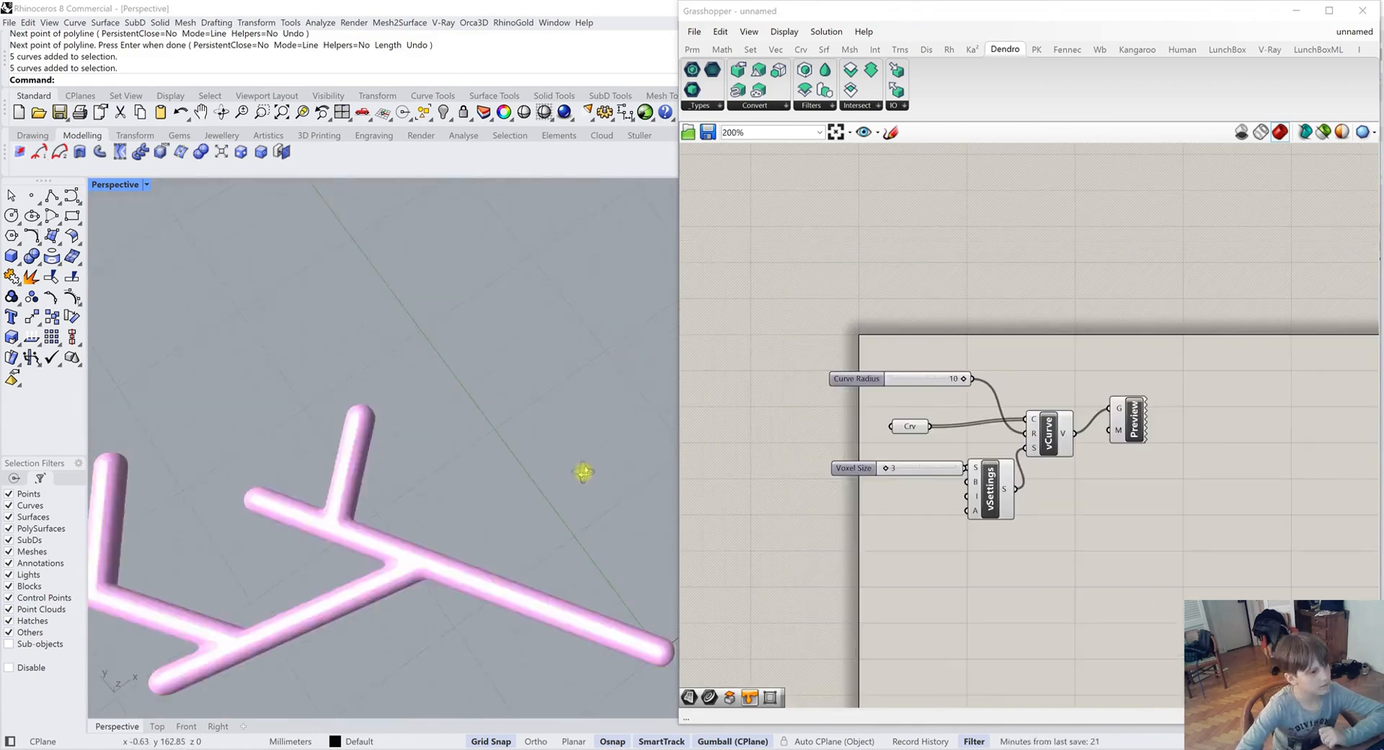
pyautogui.moveTo(581, 473); pyautogui.dragTo(634, 401, button='right')
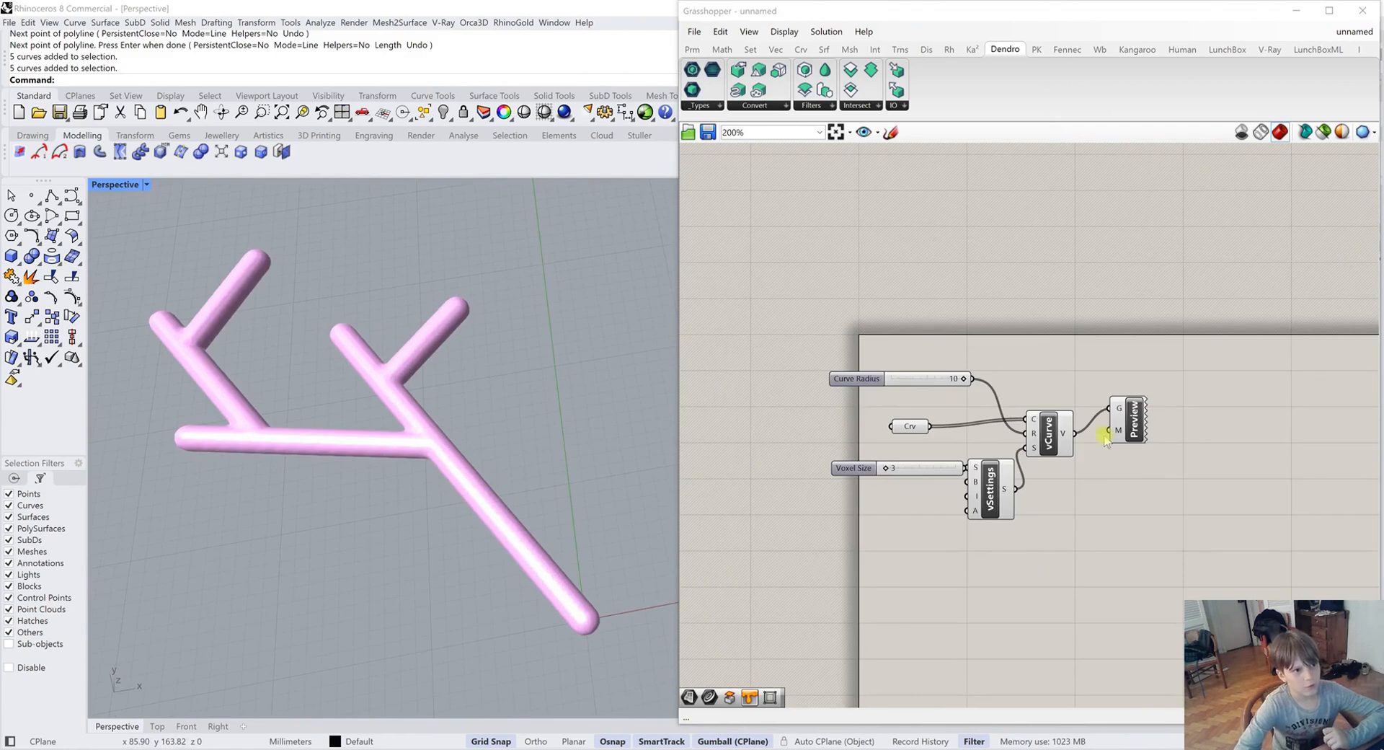
# Delete the entire curve volume definition from the Grasshopper canvas
pyautogui.scroll(2, 1104, 436)
pyautogui.scroll(-1, 767, 285)
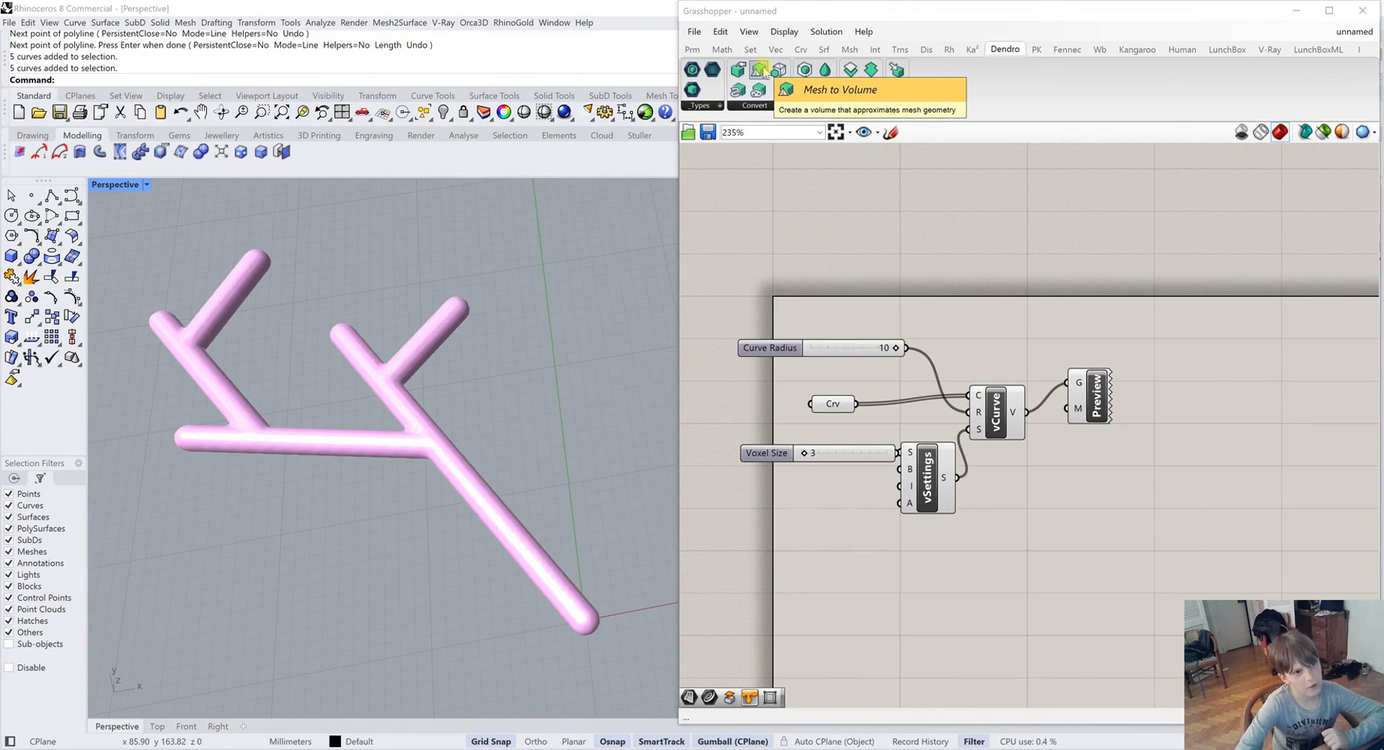
pyautogui.moveTo(1200, 581); pyautogui.dragTo(724, 317)
pyautogui.press('BackSpace')
pyautogui.press('Delete')
# Select and delete all branch curves in the Rhino viewport
pyautogui.scroll(-2, 463, 442)
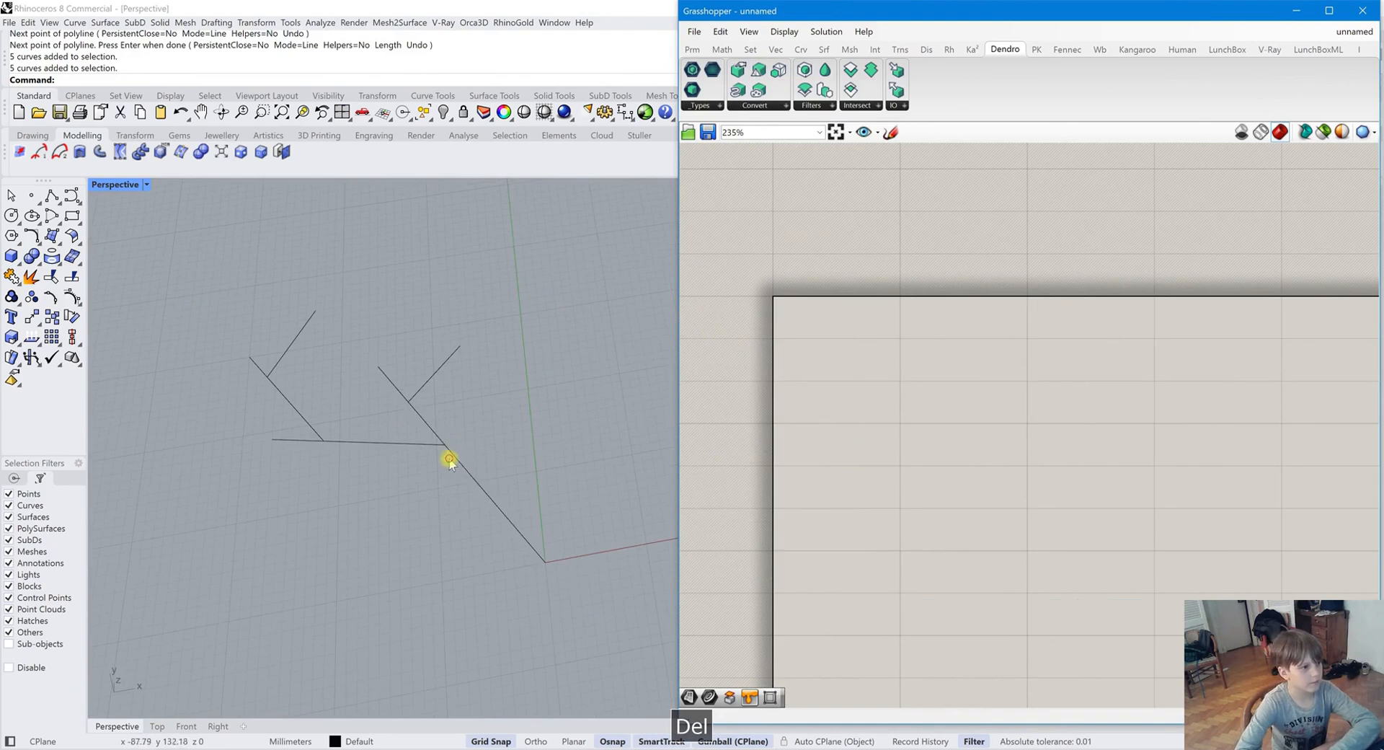
pyautogui.click(447, 453)
pyautogui.hotkey('ctrl', 'a')
pyautogui.press('Delete')
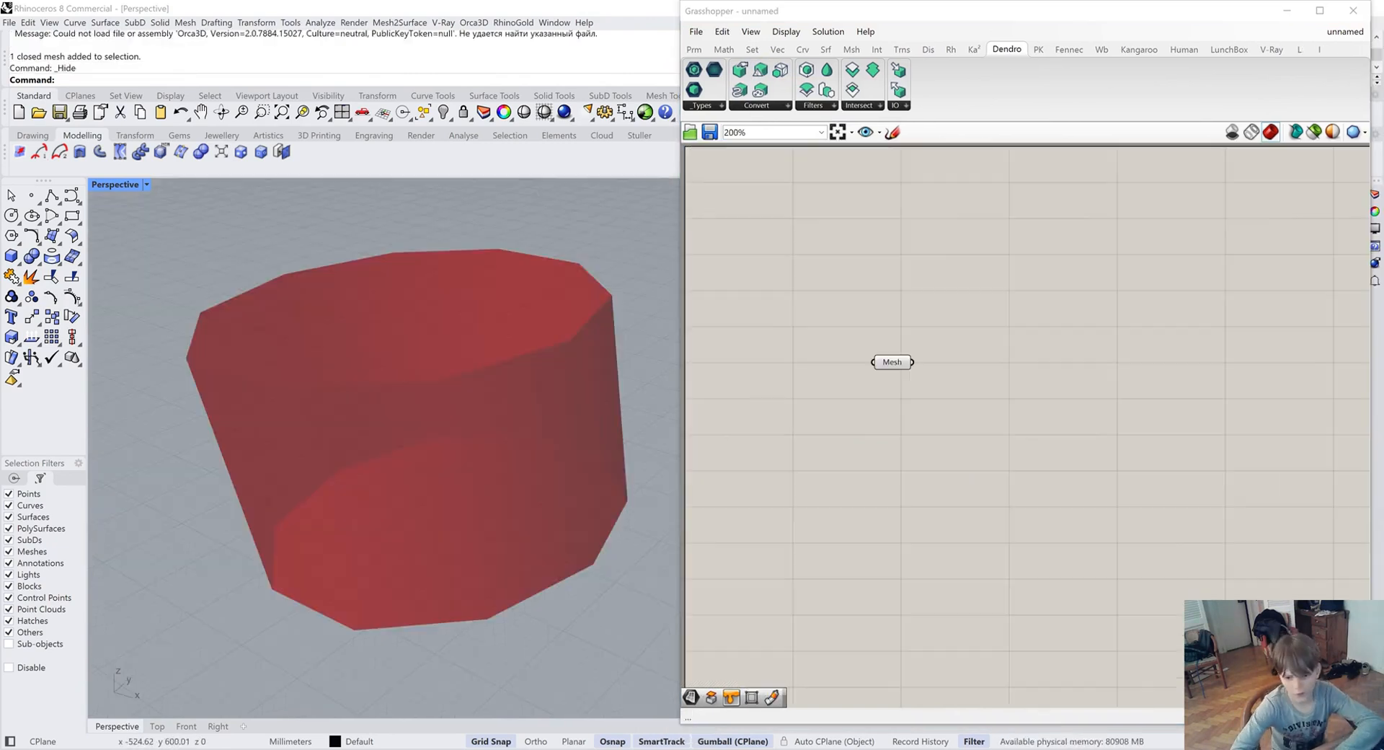
# Add a Dendro Mesh to Volume component and connect the Mesh parameter to its M input
pyautogui.moveTo(656, 459); pyautogui.dragTo(599, 368, button='right')
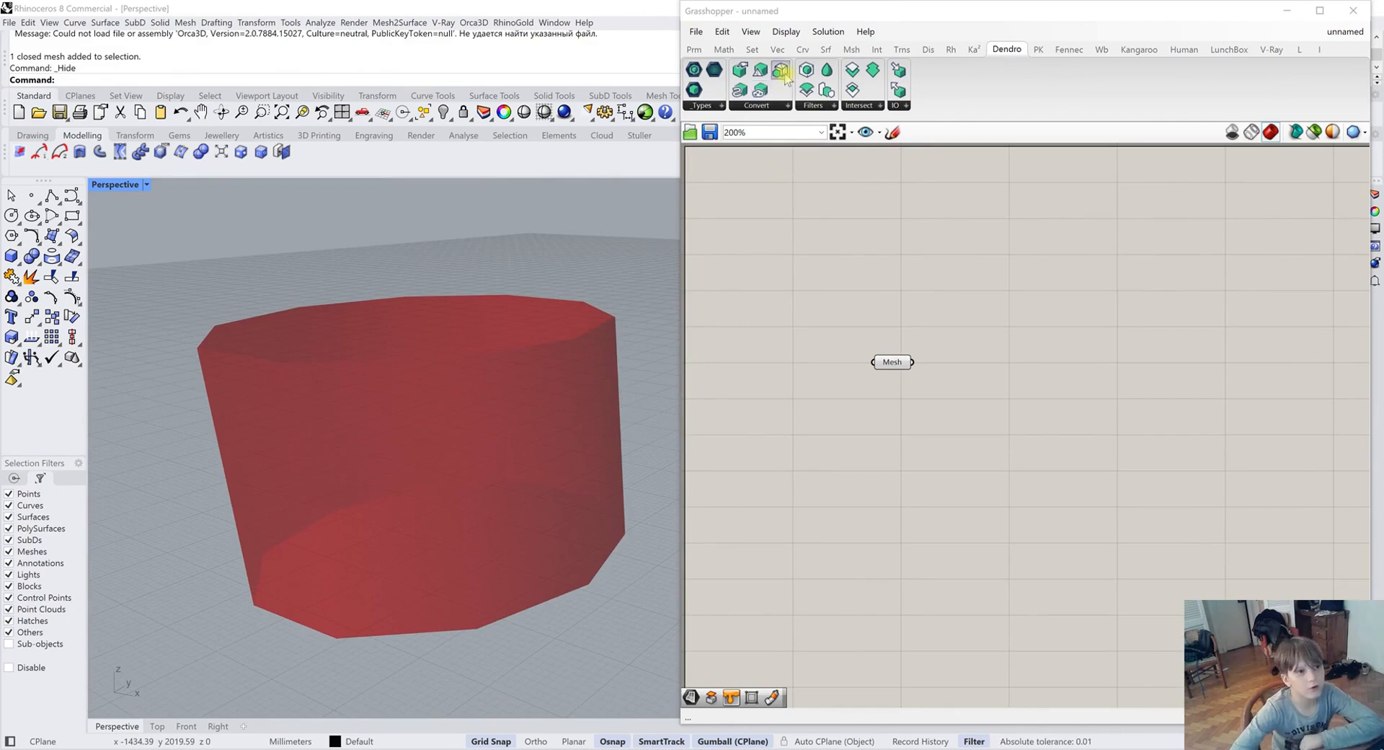
pyautogui.moveTo(661, 235); pyautogui.dragTo(628, 266, button='right')
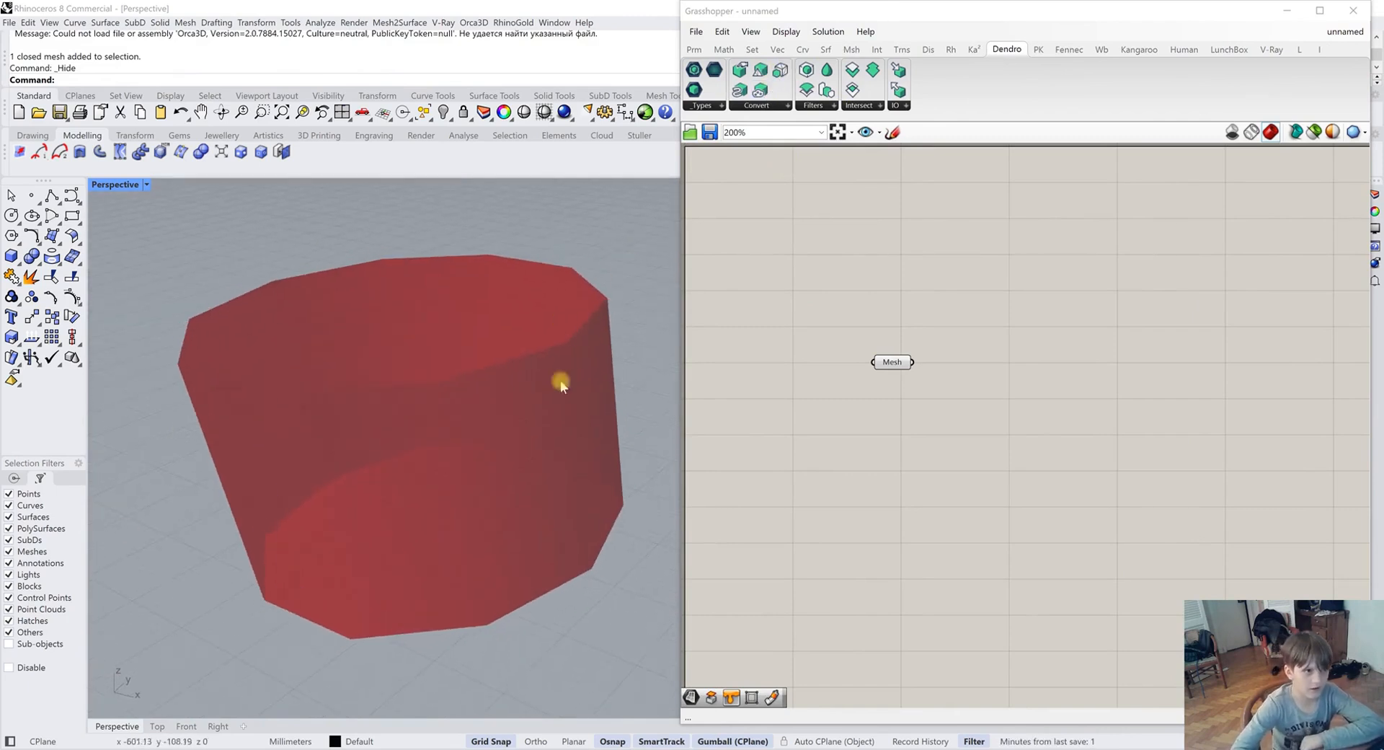
pyautogui.click(760, 70)
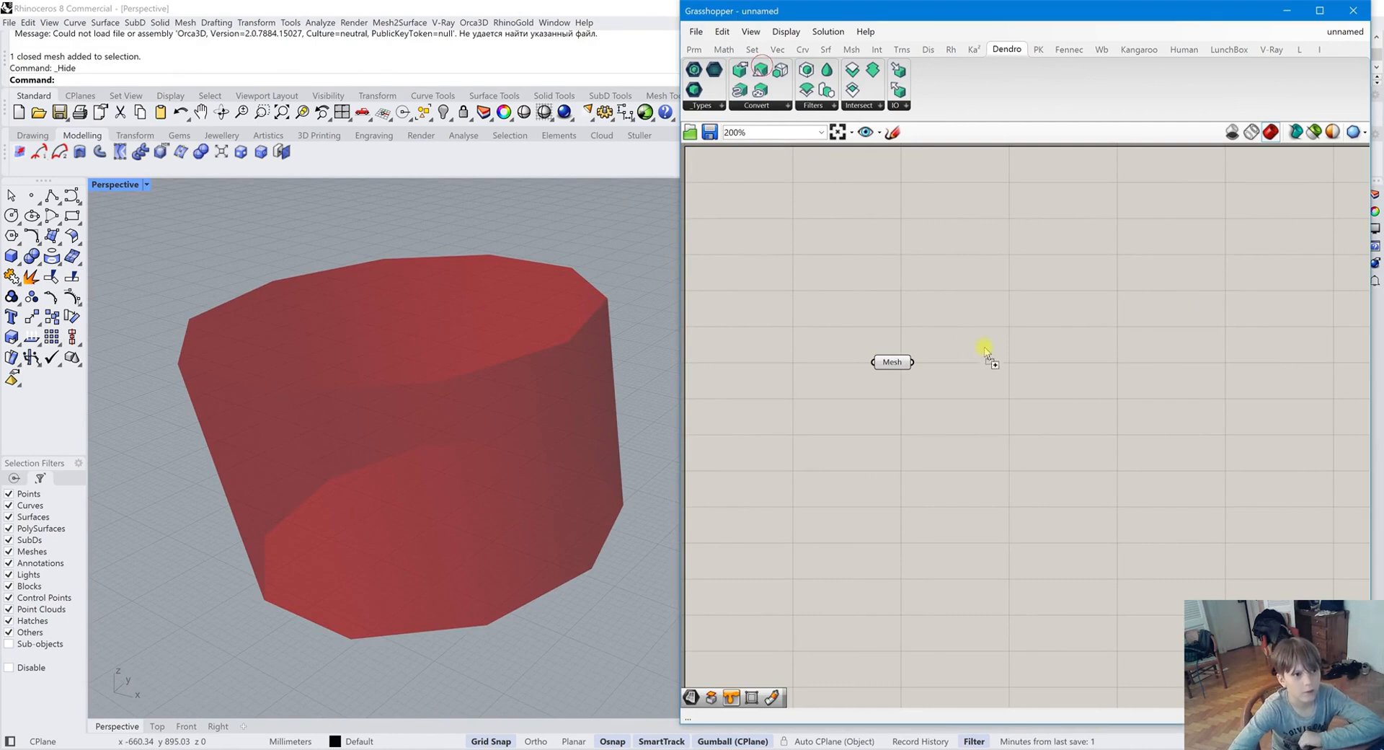
pyautogui.click(979, 358)
pyautogui.scroll(2, 950, 375)
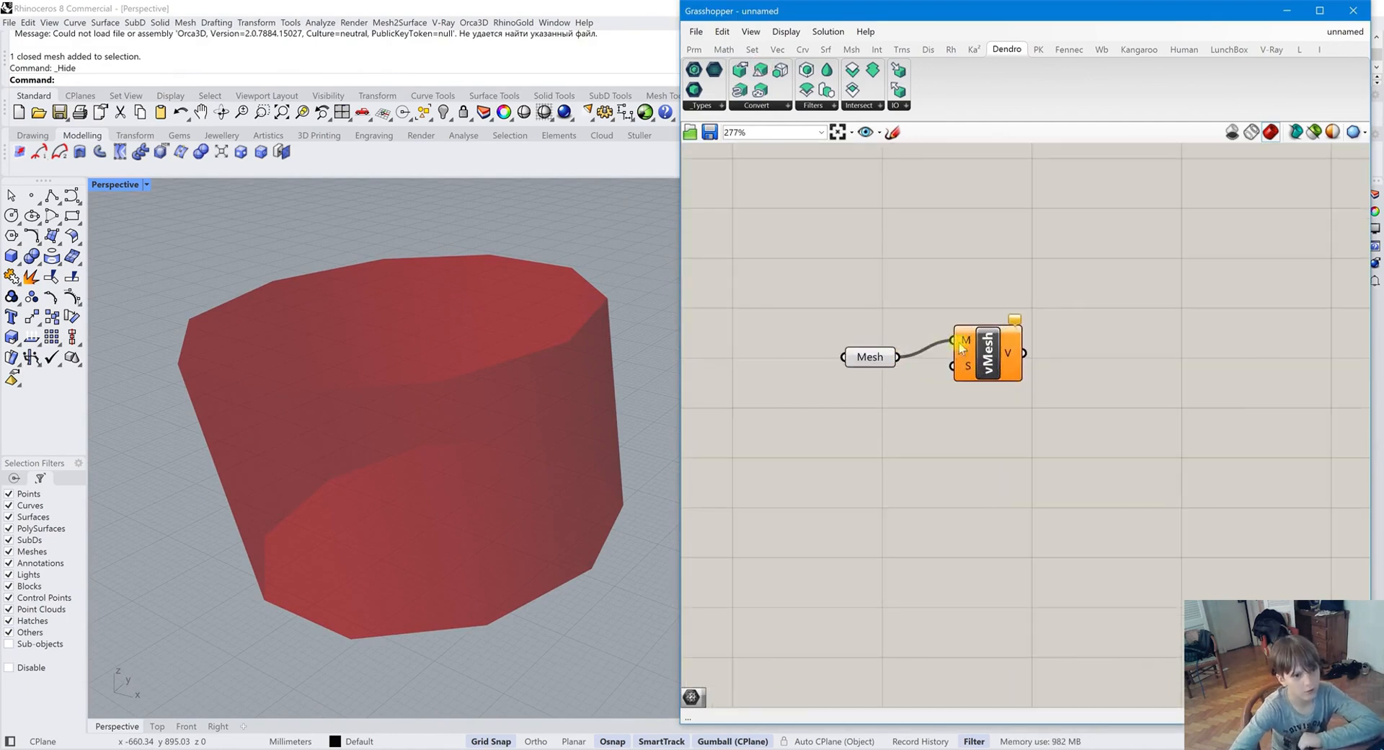
# Add a vSettings component with a number slider of 5 on its S input, and connect its output to vMesh's S input
pyautogui.click(855, 471)
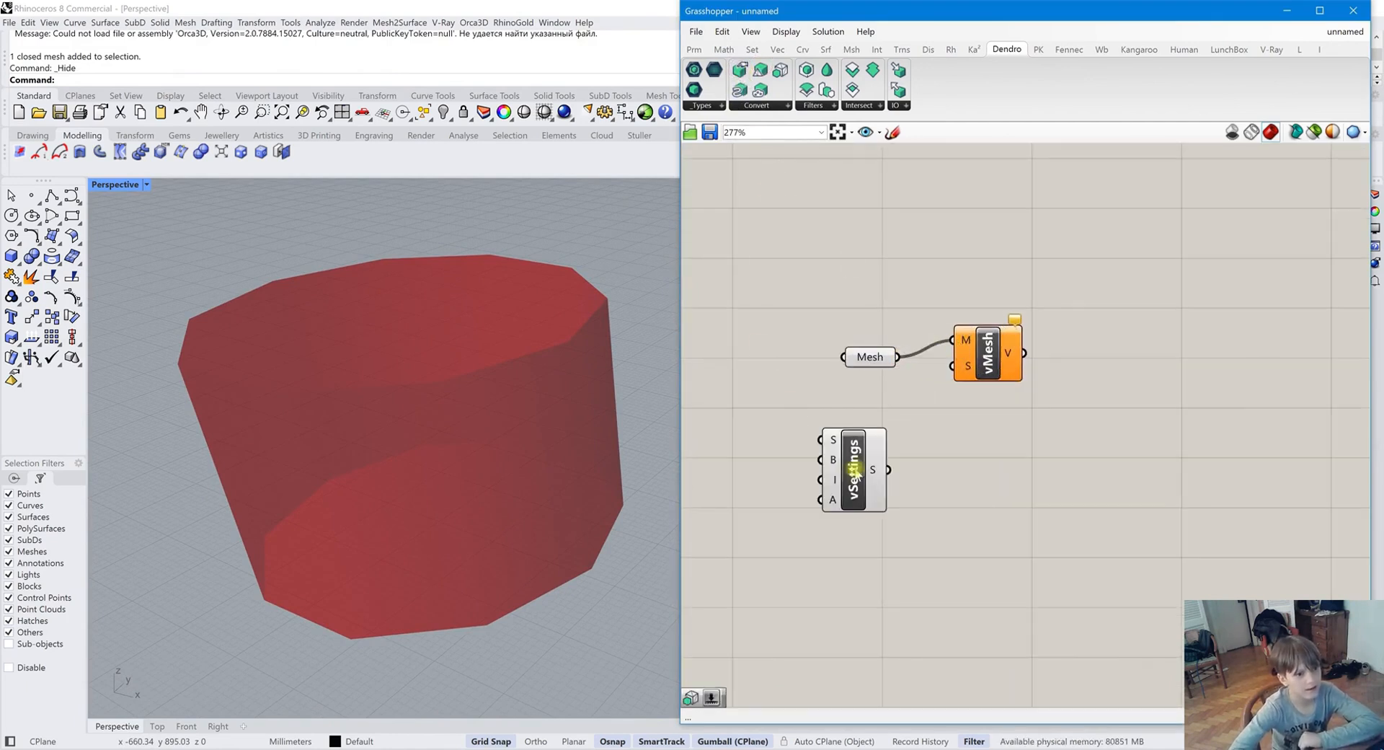
pyautogui.doubleClick(729, 442)
pyautogui.write('5')
pyautogui.click(796, 447)
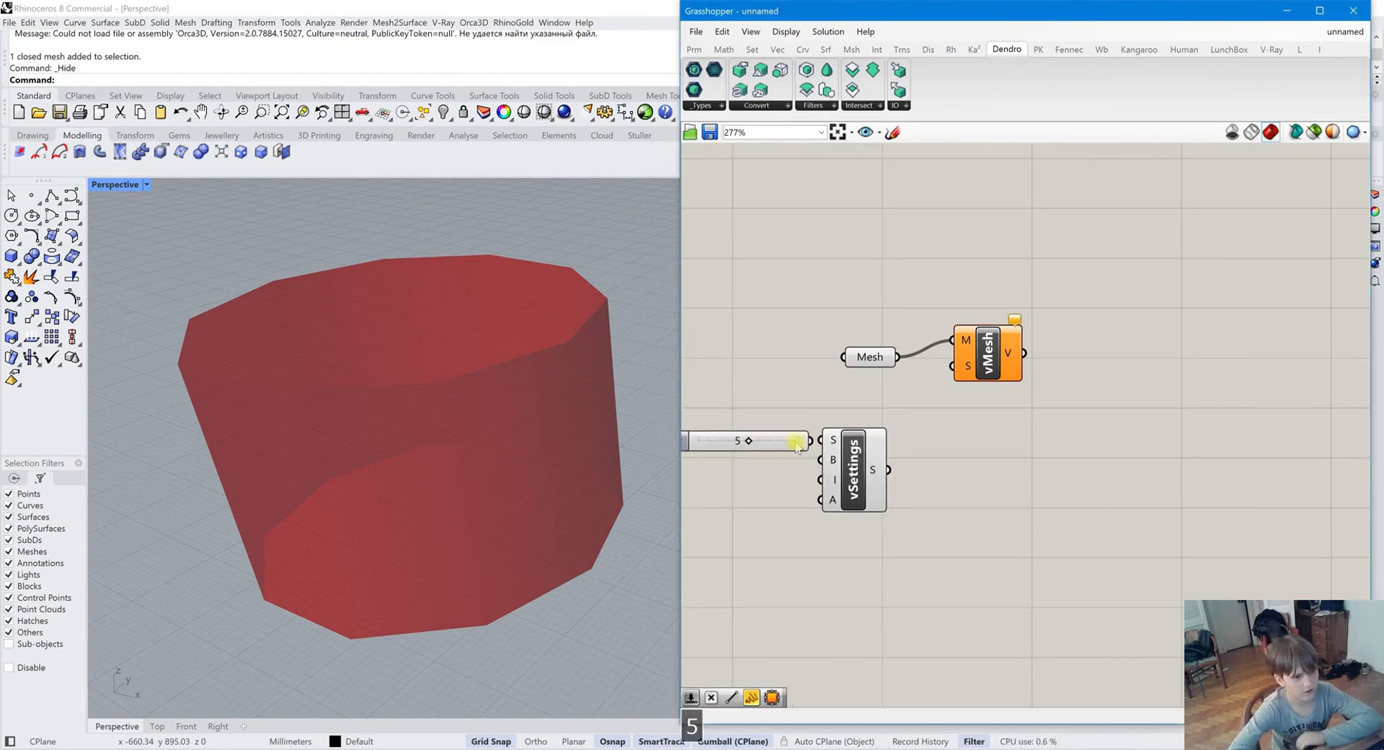
pyautogui.moveTo(787, 451); pyautogui.dragTo(755, 450)
pyautogui.moveTo(891, 470); pyautogui.dragTo(953, 366)
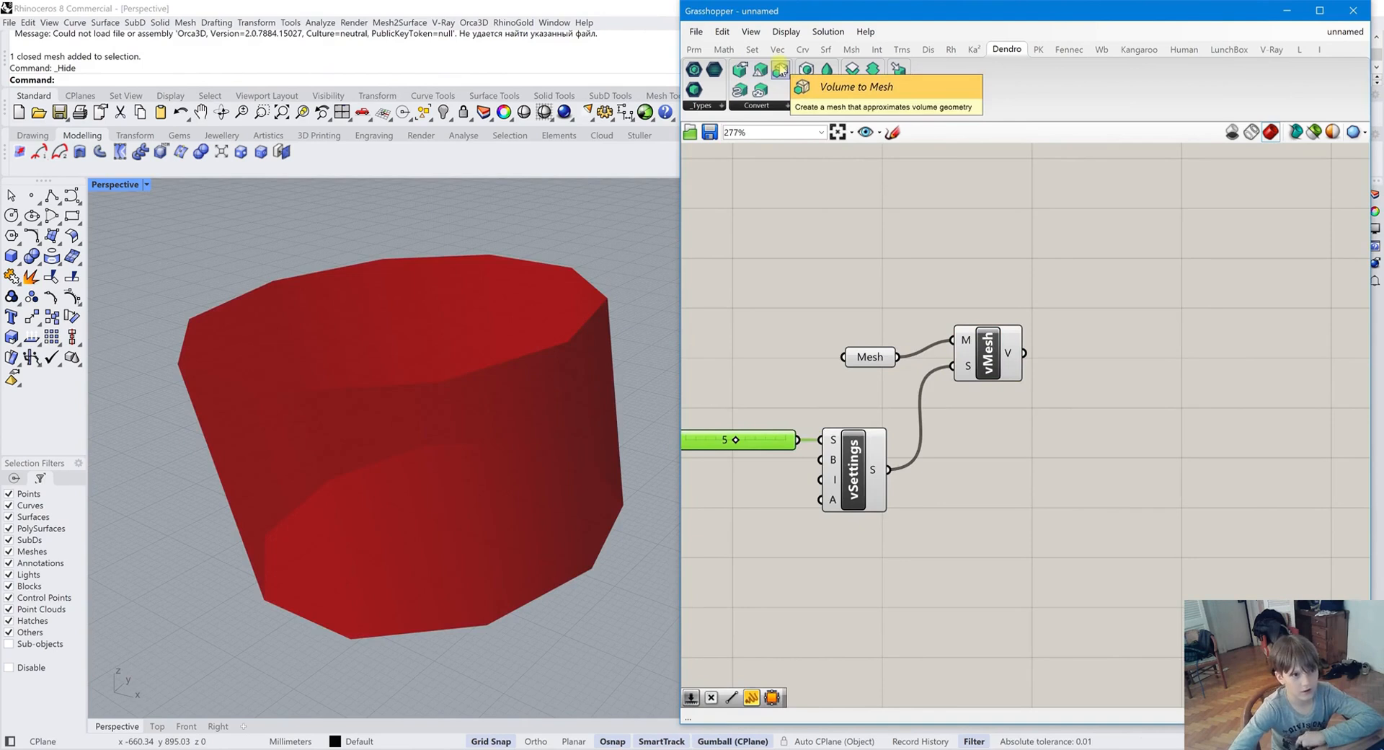
# Add a Volume to Mesh component fed by vMesh and vSettings, and disable the preview of the components before it
pyautogui.moveTo(780, 70); pyautogui.dragTo(889, 470)
pyautogui.moveTo(1023, 652); pyautogui.dragTo(783, 337)
pyautogui.middleClick(837, 339)
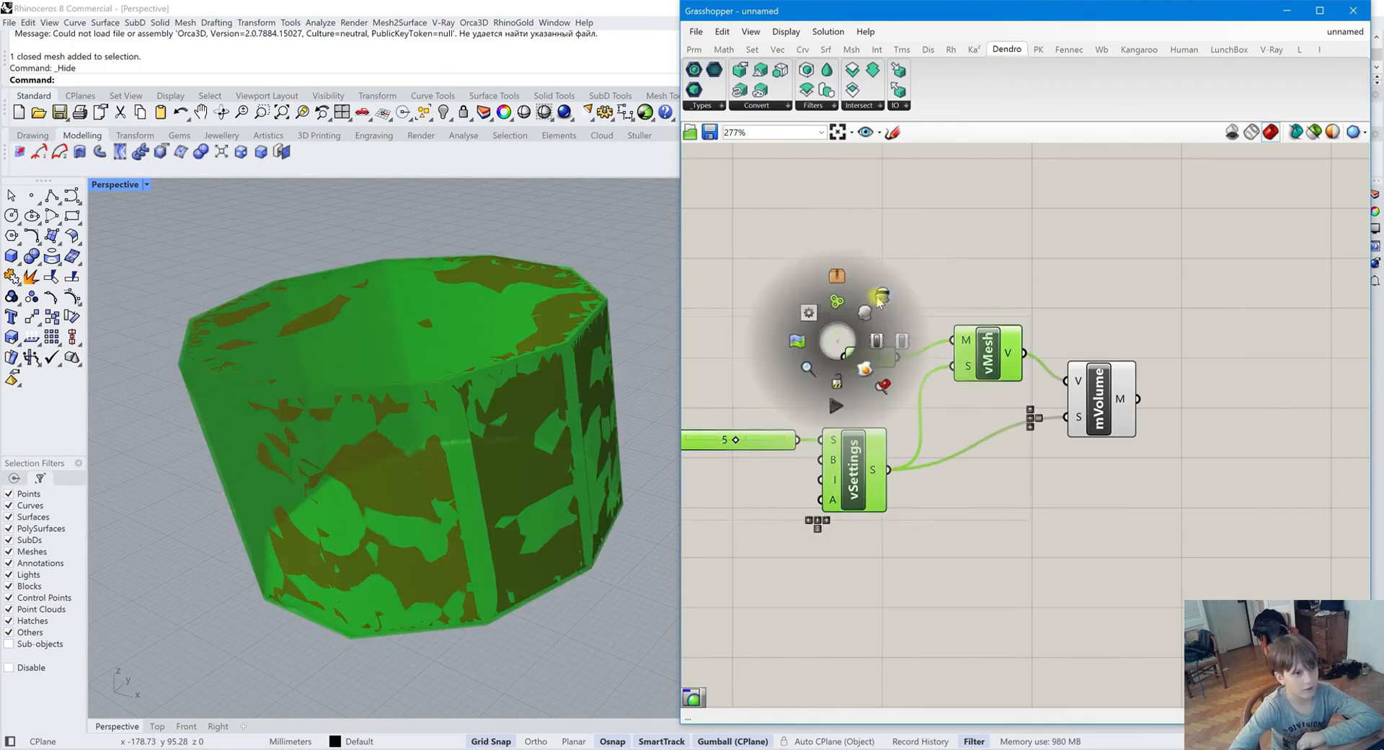
pyautogui.click(877, 299)
pyautogui.click(1041, 313)
# Add a Custom Preview component and connect the mVolume mesh output to its G input
pyautogui.doubleClick(1207, 393)
pyautogui.write('cus')
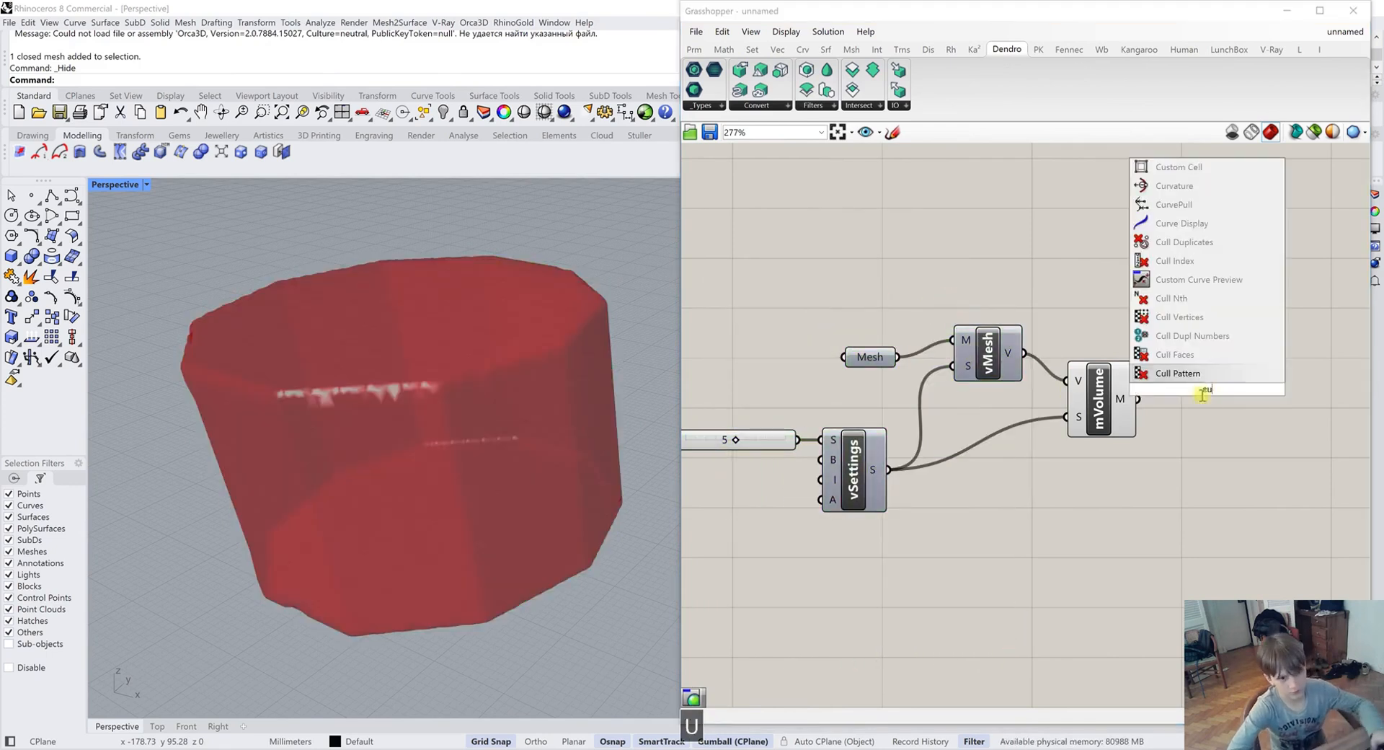
pyautogui.click(1209, 268)
pyautogui.moveTo(1137, 399); pyautogui.dragTo(1181, 373)
pyautogui.moveTo(498, 427)
pyautogui.mouseDown(button='right')
pyautogui.moveTo(509, 381)
pyautogui.moveTo(520, 412)
pyautogui.mouseUp(button='right')
# Set the Voxel Size slider to 10 and inspect the rounded edges of the prism-shaped mesh
pyautogui.moveTo(740, 440); pyautogui.dragTo(793, 439)
pyautogui.moveTo(302, 370); pyautogui.dragTo(433, 430, button='right')
pyautogui.scroll(-2, 435, 430)
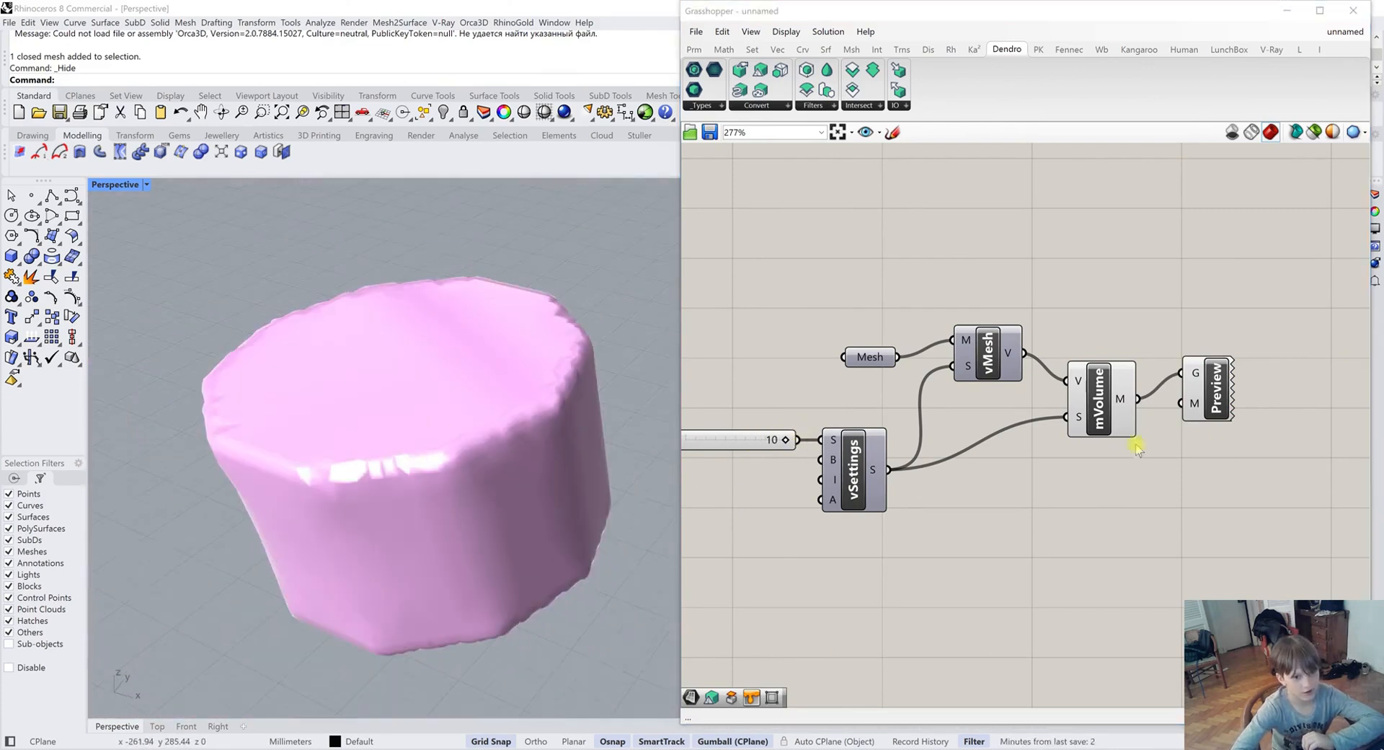
pyautogui.scroll(-2, 1073, 467)
pyautogui.moveTo(504, 541); pyautogui.dragTo(537, 461, button='right')
# Add a Mesh Edges component fed by the mVolume mesh output and select it to inspect the wireframe
pyautogui.doubleClick(1120, 509)
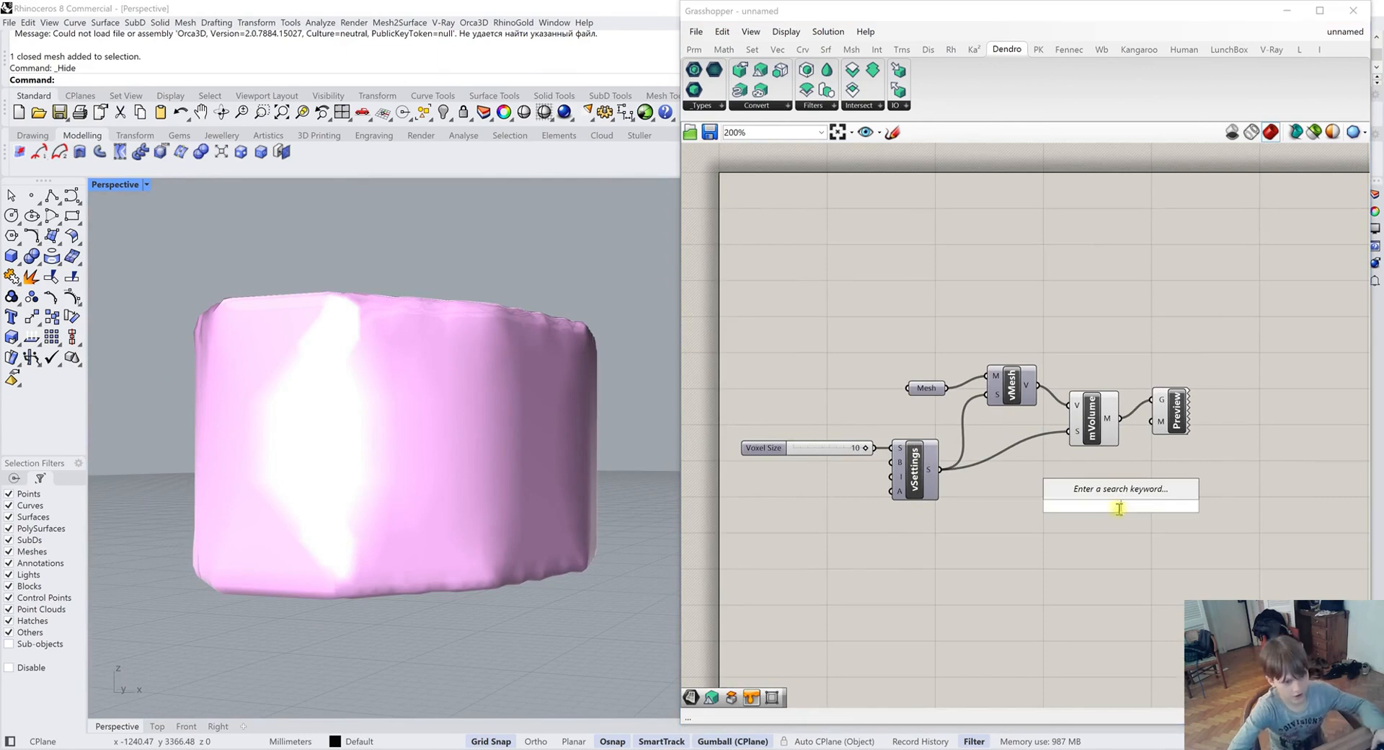
pyautogui.write('mesh ed')
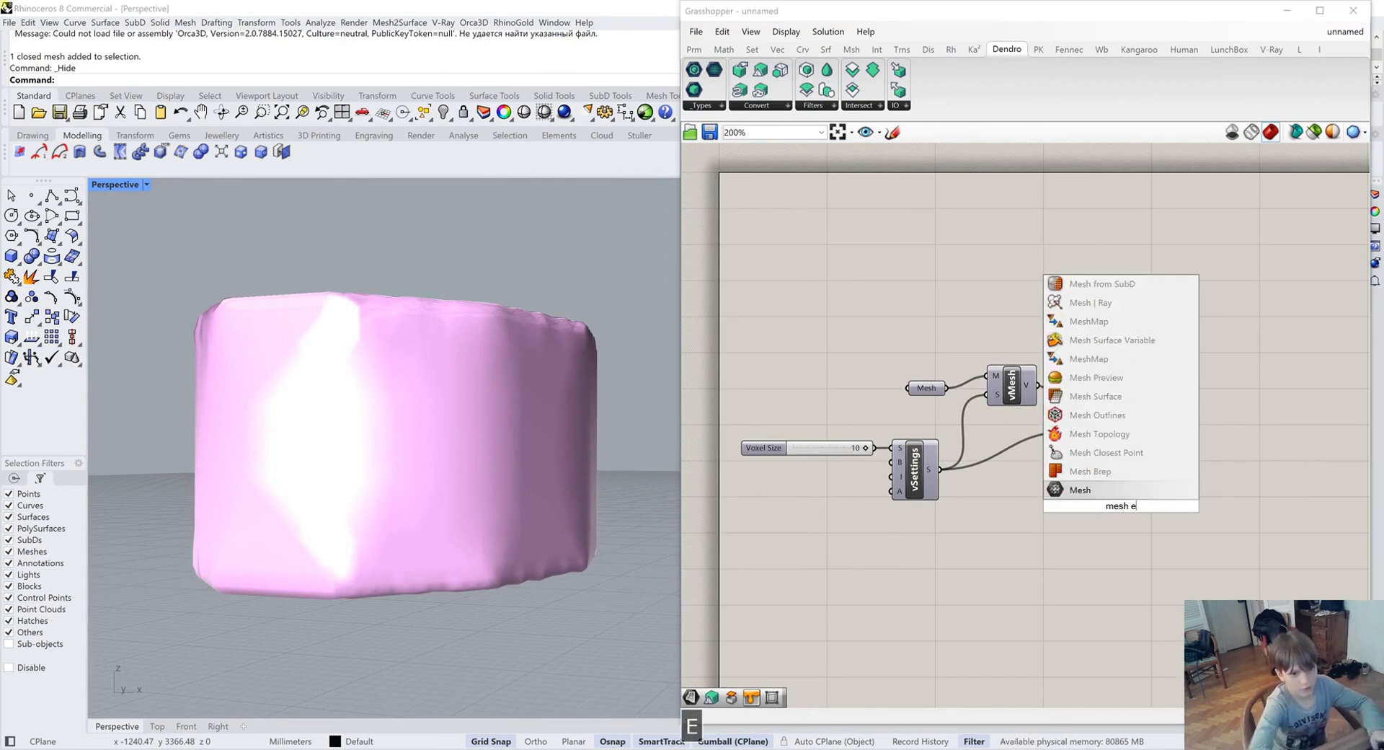
pyautogui.click(1092, 471)
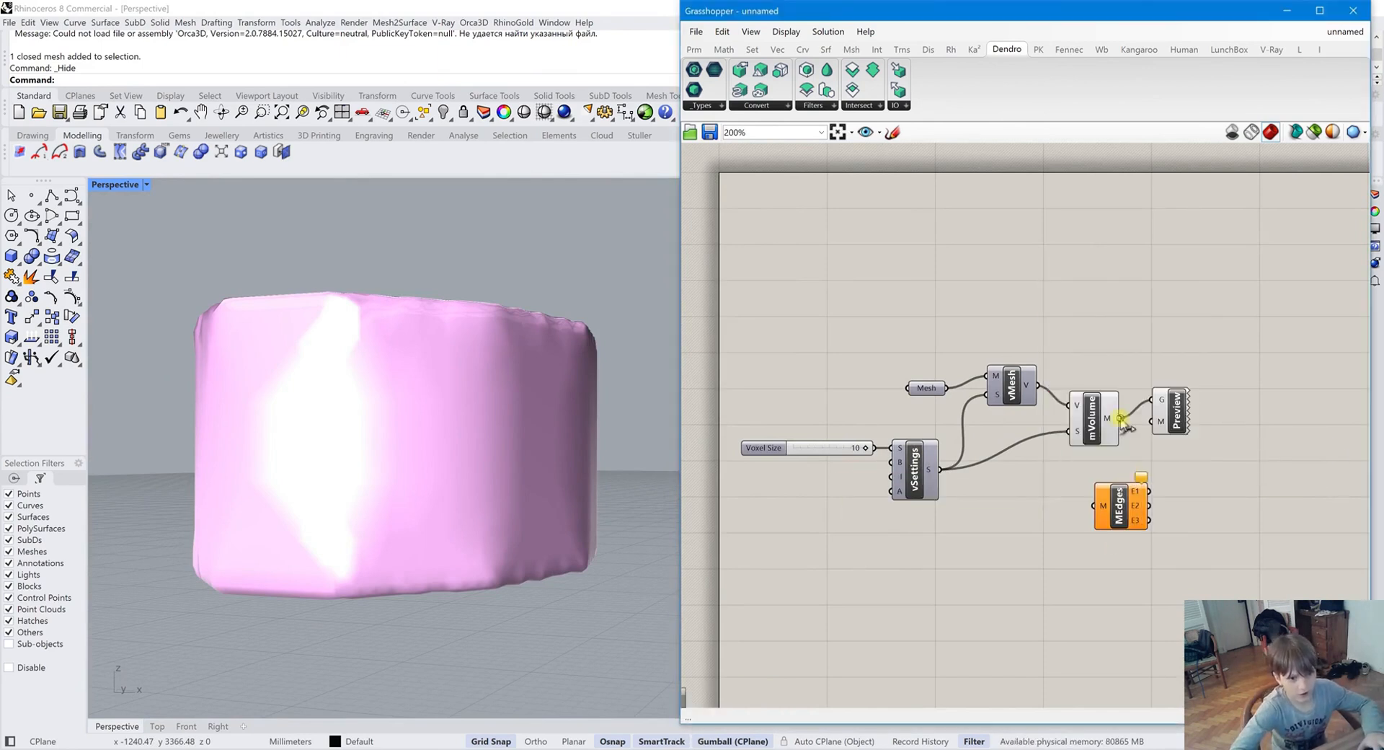
pyautogui.moveTo(1119, 418); pyautogui.dragTo(1093, 505)
pyautogui.click(1119, 505)
pyautogui.moveTo(443, 501); pyautogui.dragTo(413, 569, button='right')
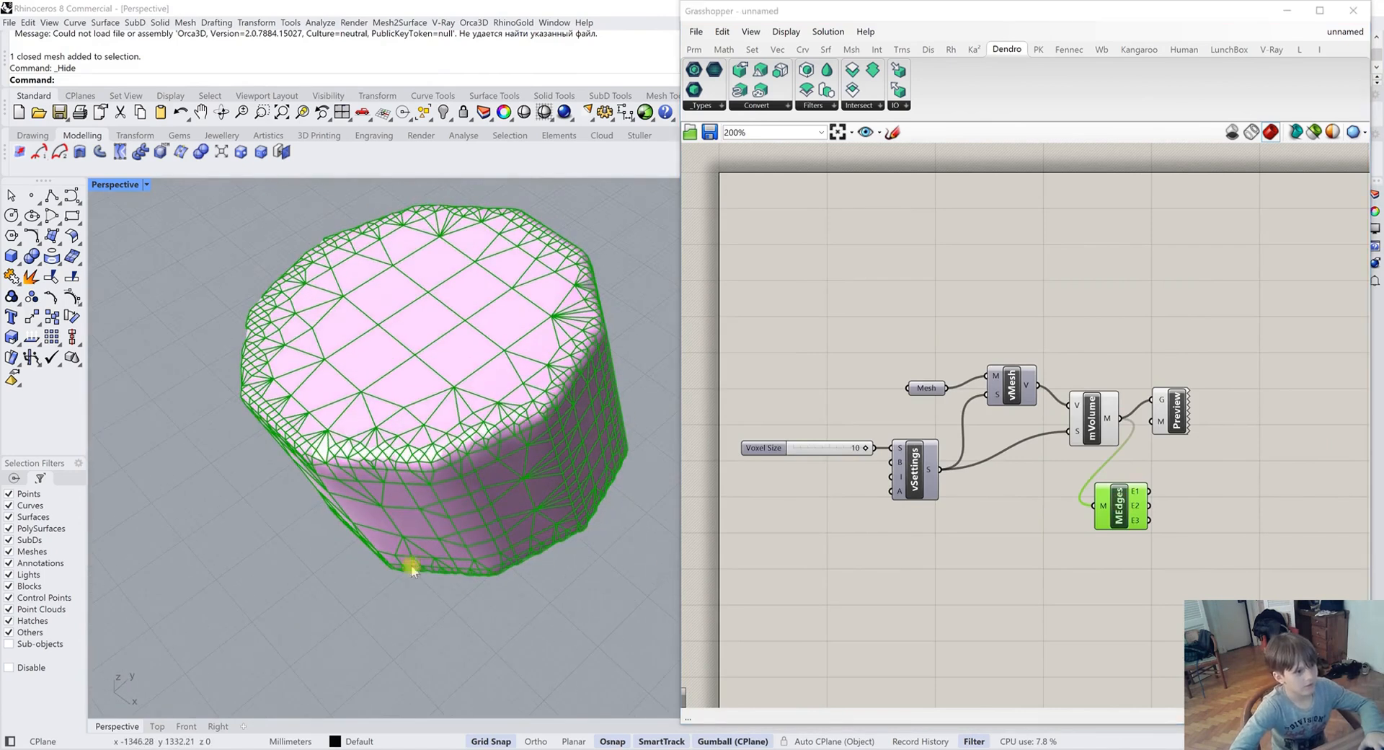
# Delete the Mesh Edges component from the canvas
pyautogui.press('BackSpace')
pyautogui.press('Delete')
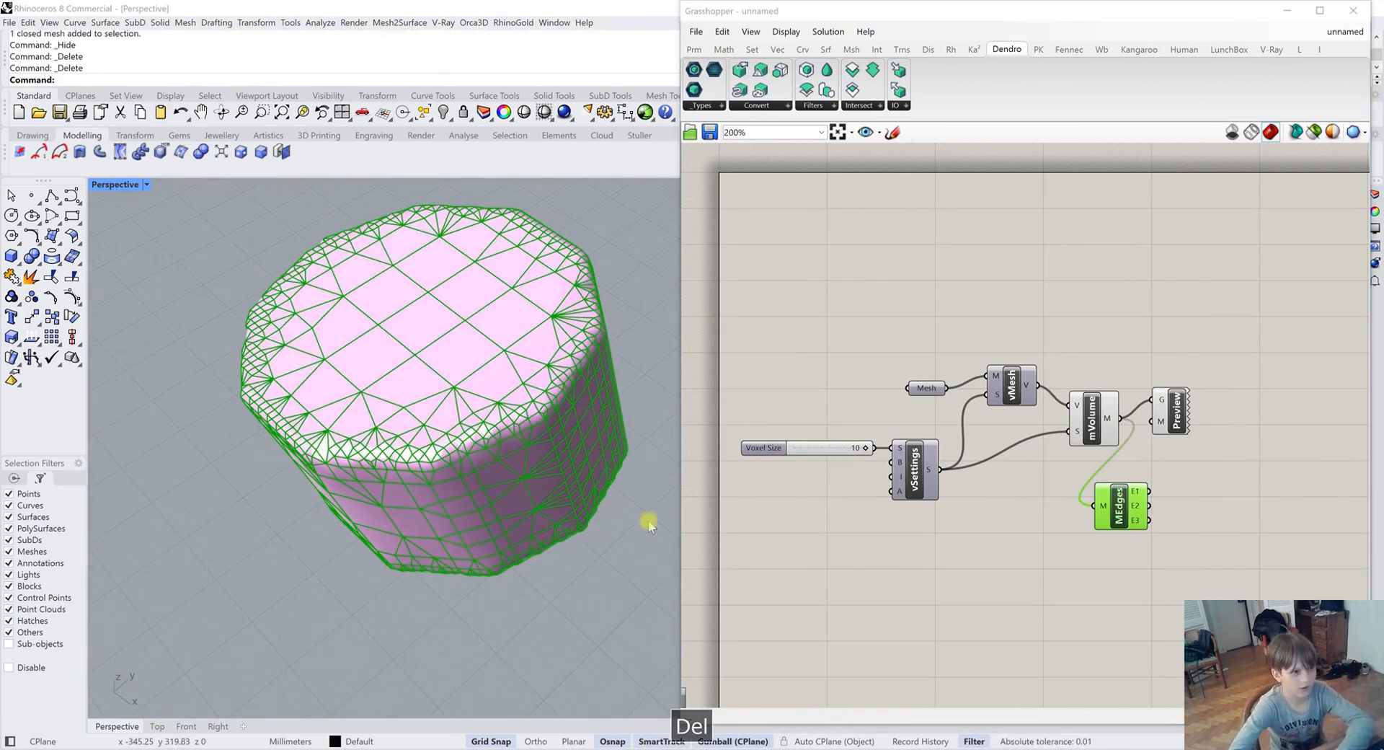
pyautogui.scroll(2, 1125, 513)
pyautogui.press('Delete')
# Set the Voxel Size slider of the mesh volume to 3 and inspect the solid's edges
pyautogui.moveTo(334, 516); pyautogui.dragTo(438, 501, button='right')
pyautogui.moveTo(821, 438); pyautogui.dragTo(757, 464)
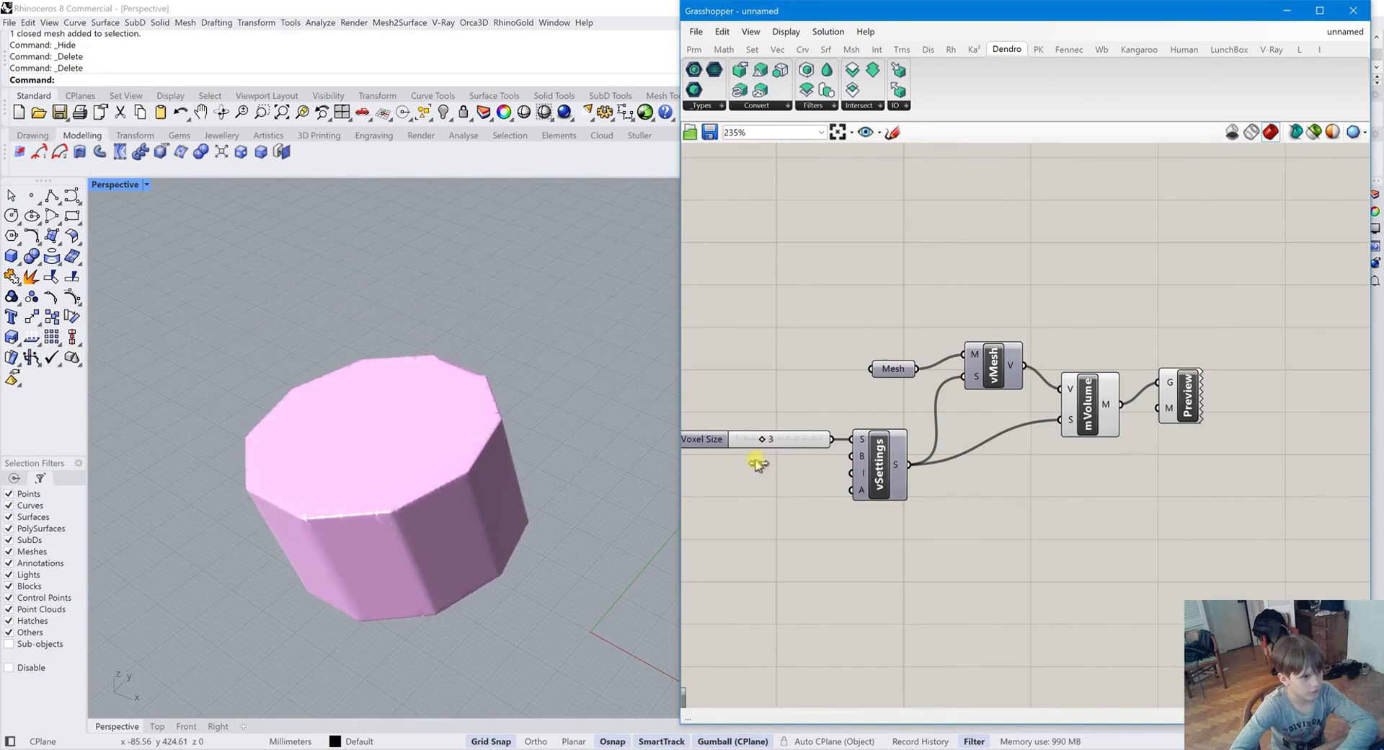
pyautogui.moveTo(673, 490)
pyautogui.mouseDown(button='right')
pyautogui.moveTo(204, 472)
pyautogui.moveTo(232, 376)
pyautogui.moveTo(232, 454)
pyautogui.moveTo(280, 513)
pyautogui.moveTo(676, 472)
pyautogui.mouseUp(button='right')
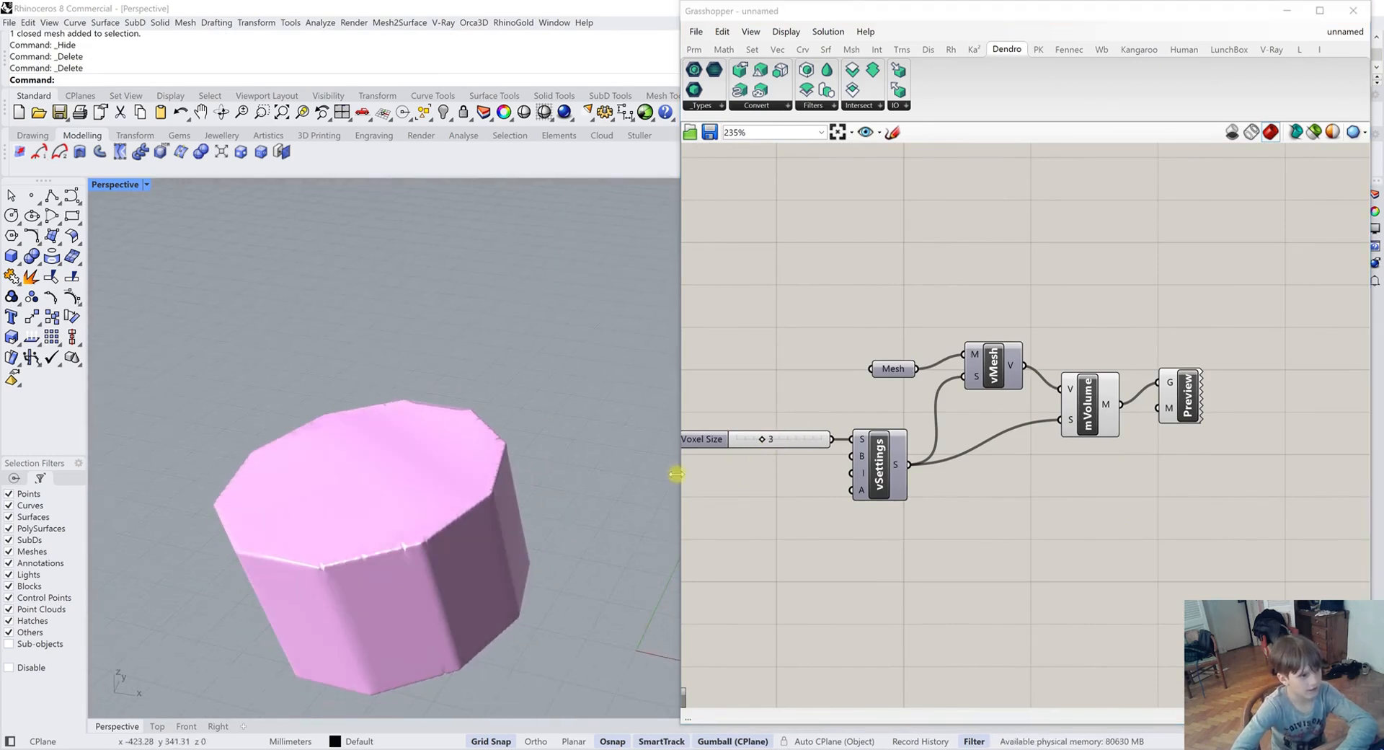
# Set the Voxel Size slider to 10 and view the resulting mesh from the side
pyautogui.click(767, 441)
pyautogui.moveTo(766, 443); pyautogui.dragTo(826, 441)
pyautogui.moveTo(322, 463); pyautogui.dragTo(383, 557, button='right')
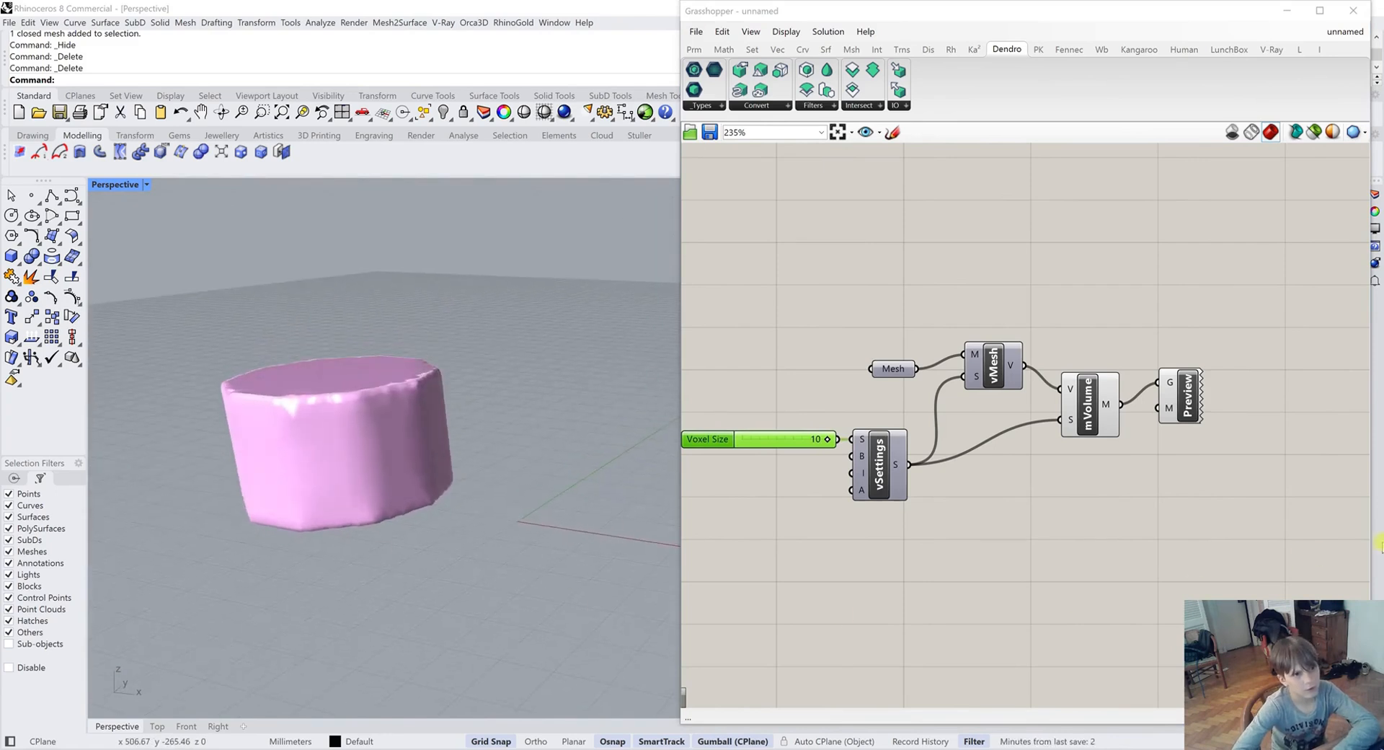
pyautogui.click(1256, 576)
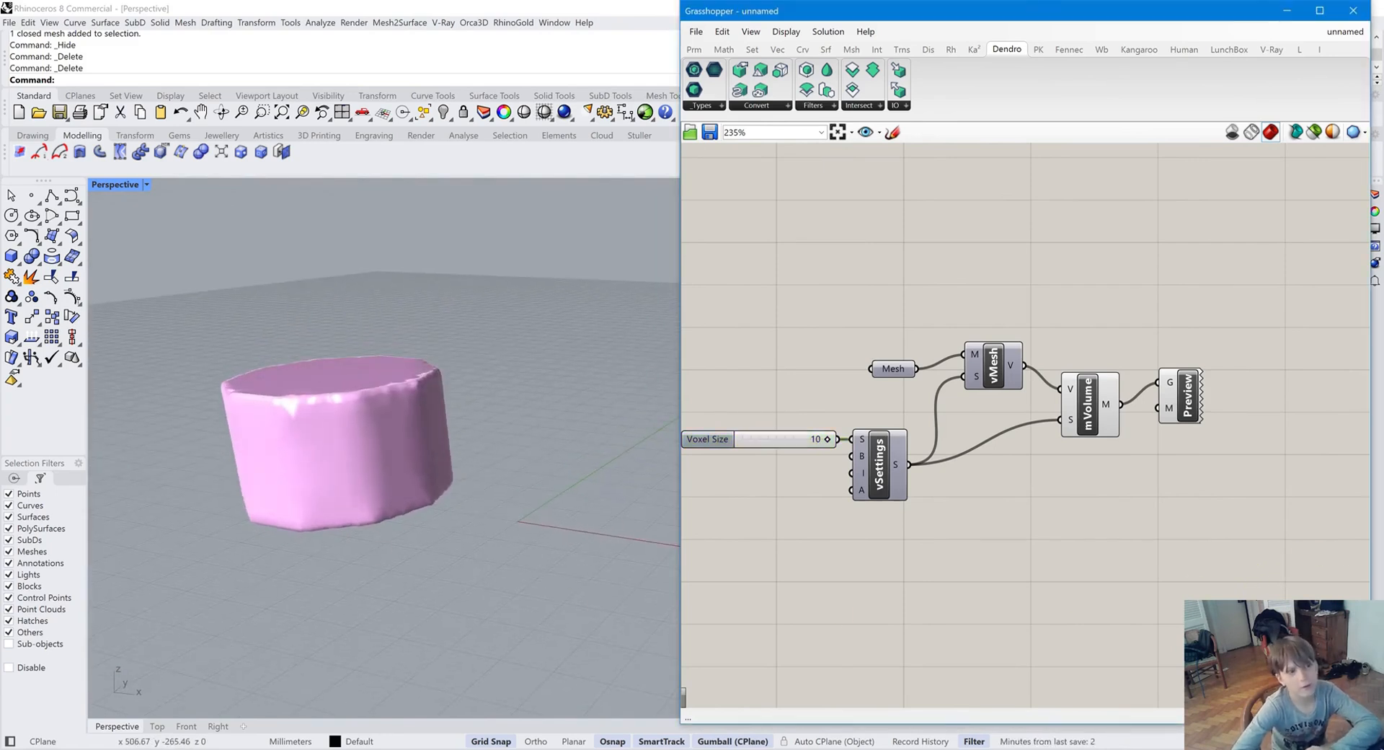